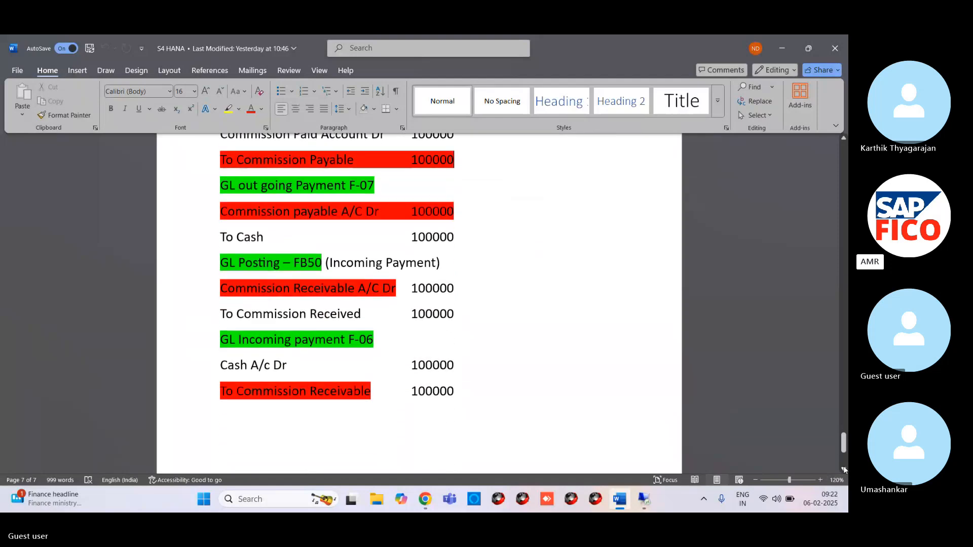
Step: Add blank lines below the final "To Commission Receivable" entry at the end of the document
click(485, 363)
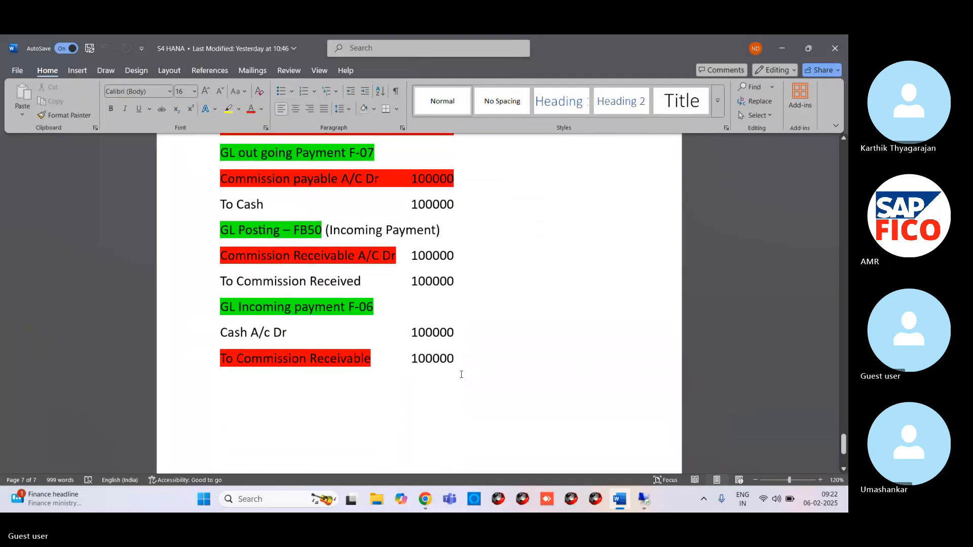
key(Return)
key(Return)
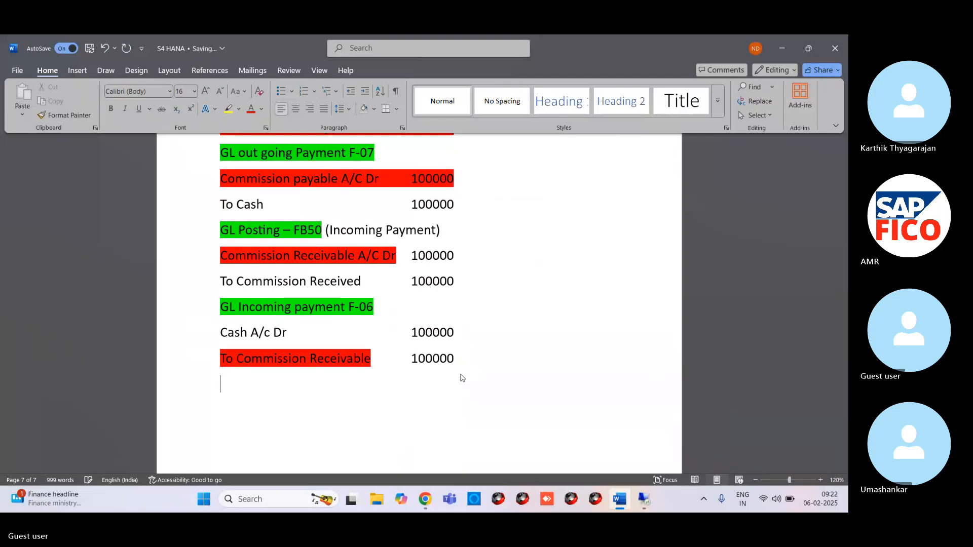
text(Gl)
key(BackSpace)
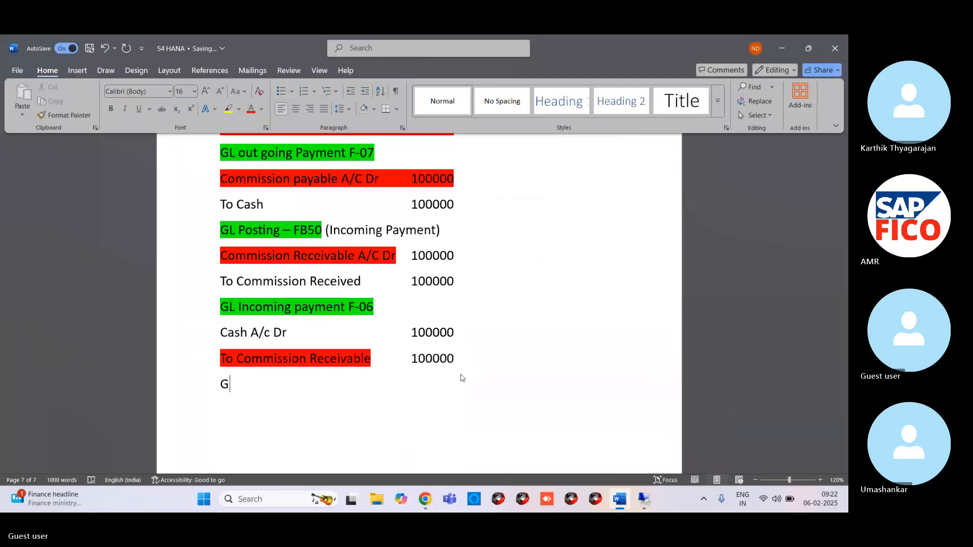
text(L Postings)
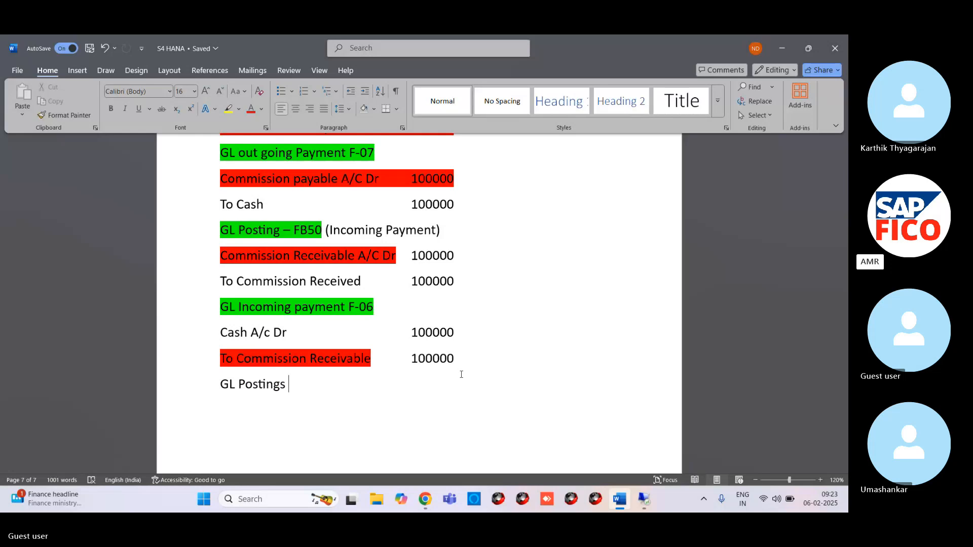
key(BackSpace)
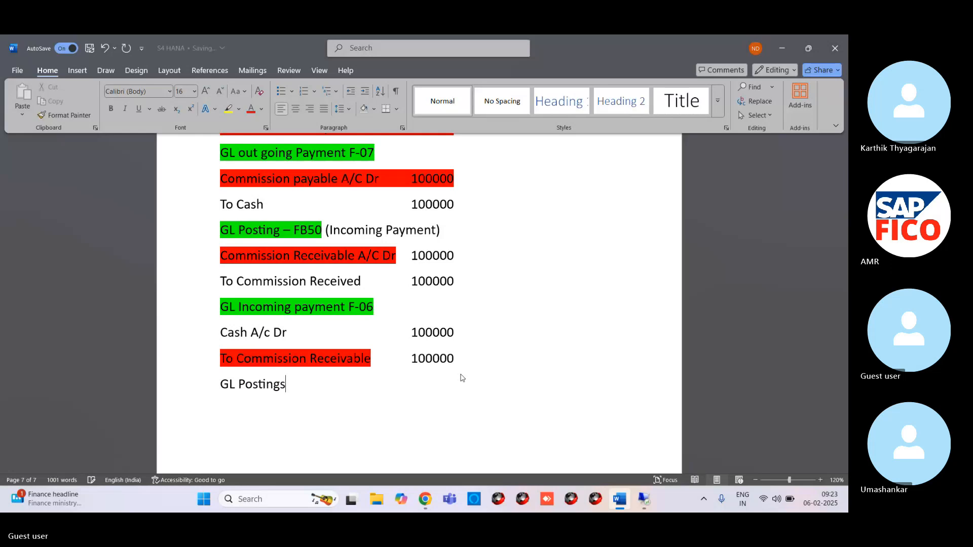
key(BackSpace)
key(BackSpace)
key(BackSpace)
key(BackSpace)
key(BackSpace)
key(BackSpace)
key(BackSpace)
key(BackSpace)
key(BackSpace)
key(BackSpace)
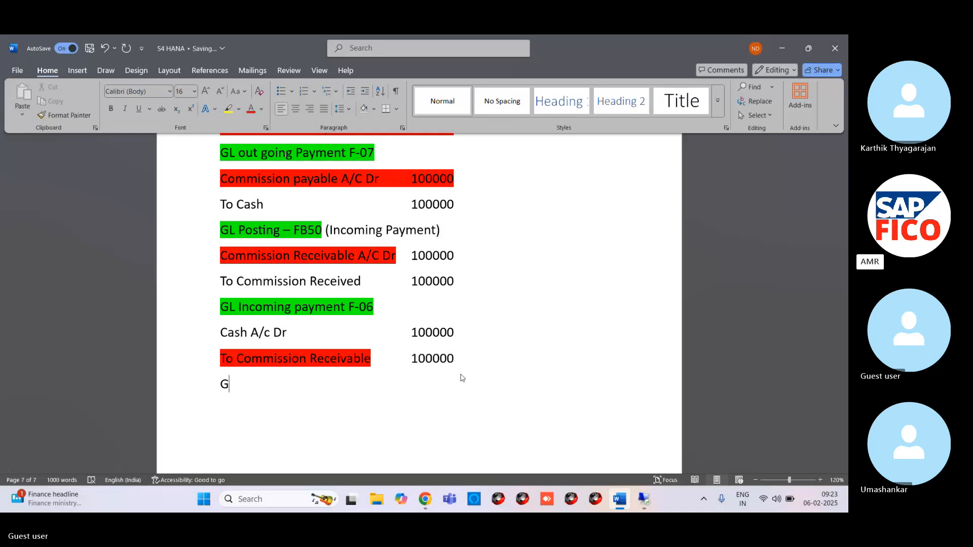
key(BackSpace)
Step: Leave further blank lines after the last journal entry and add the heading "GL document posting FB50"
key(Return)
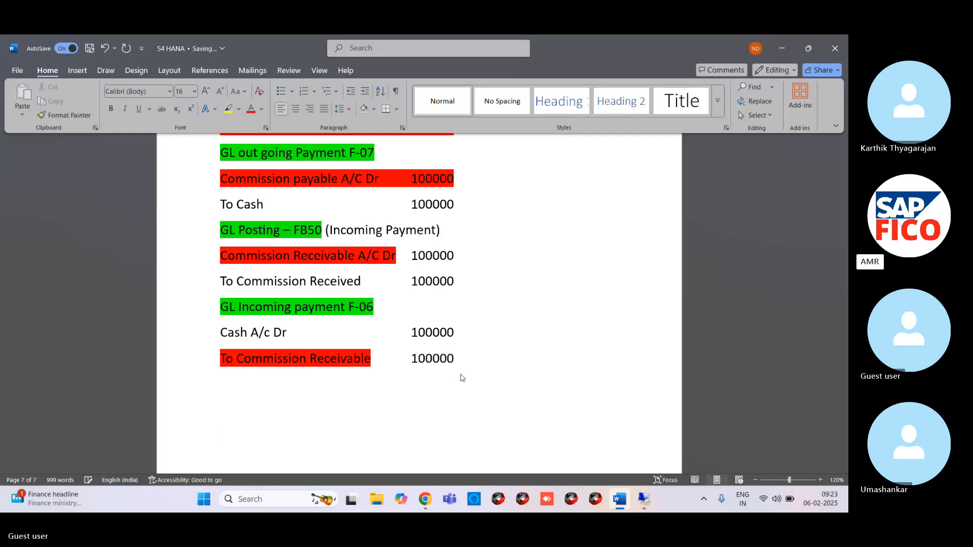
scroll(433, 347, down, 3)
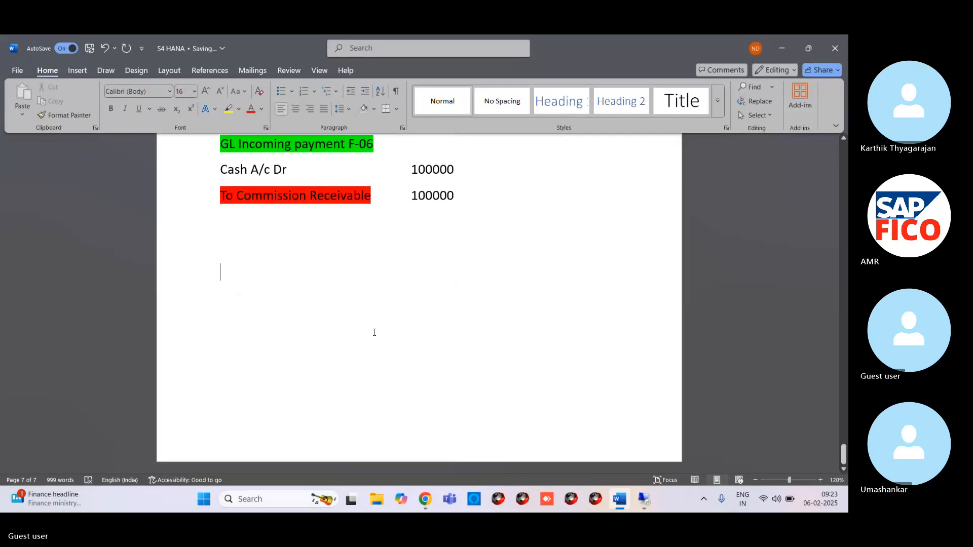
key(Return)
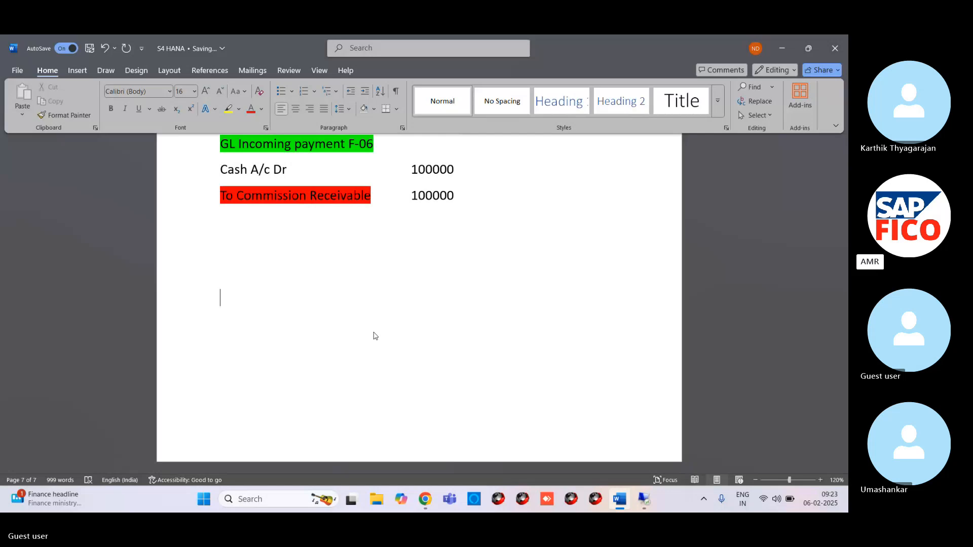
text(Gk)
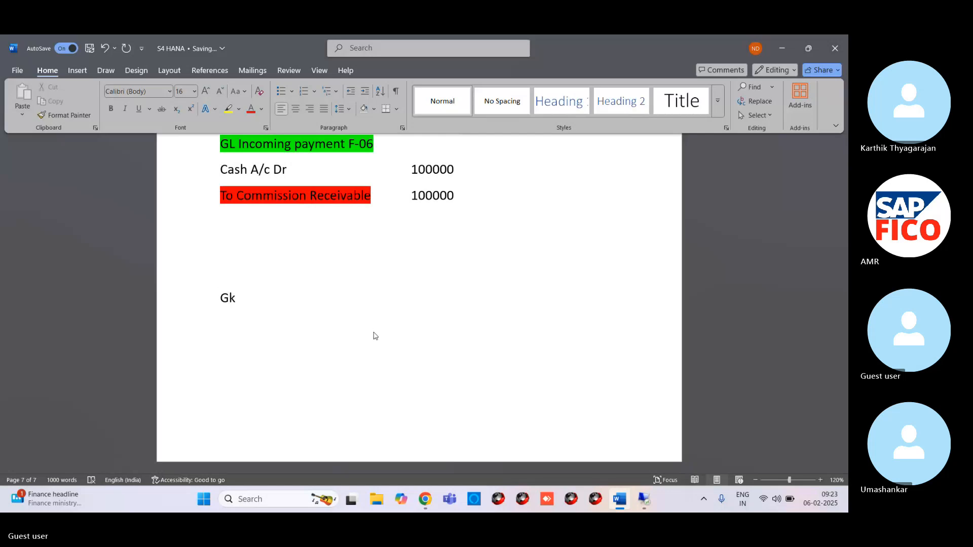
key(BackSpace)
text(L document p)
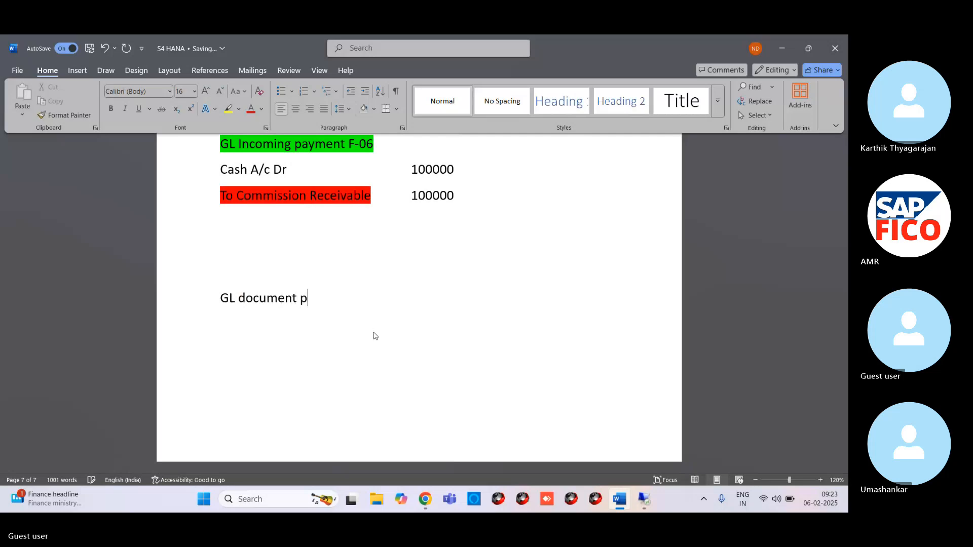
text(osting FB50)
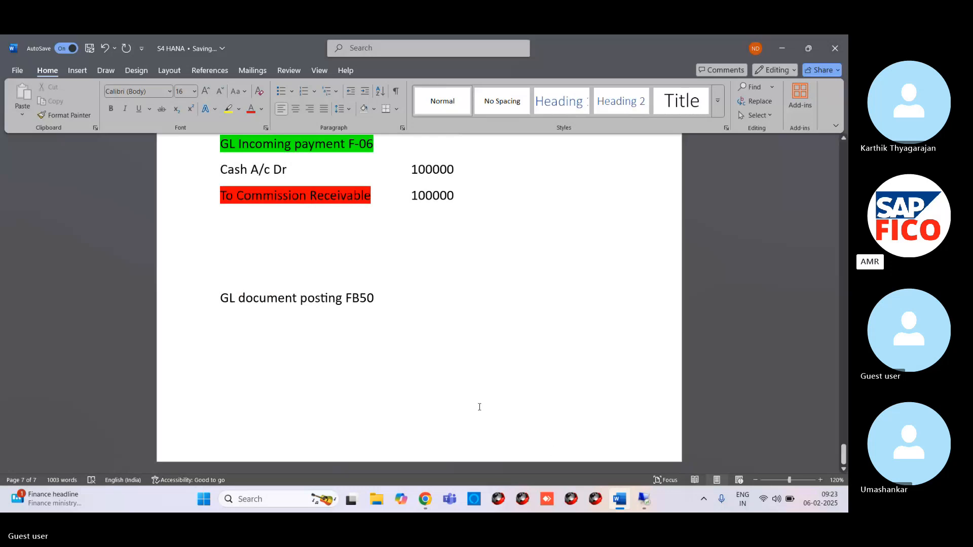
Step: Copy the outgoing commission entries, from "Commission Paid Account Dr" through "To Cash", to directly below the new FB50 heading
key(Return)
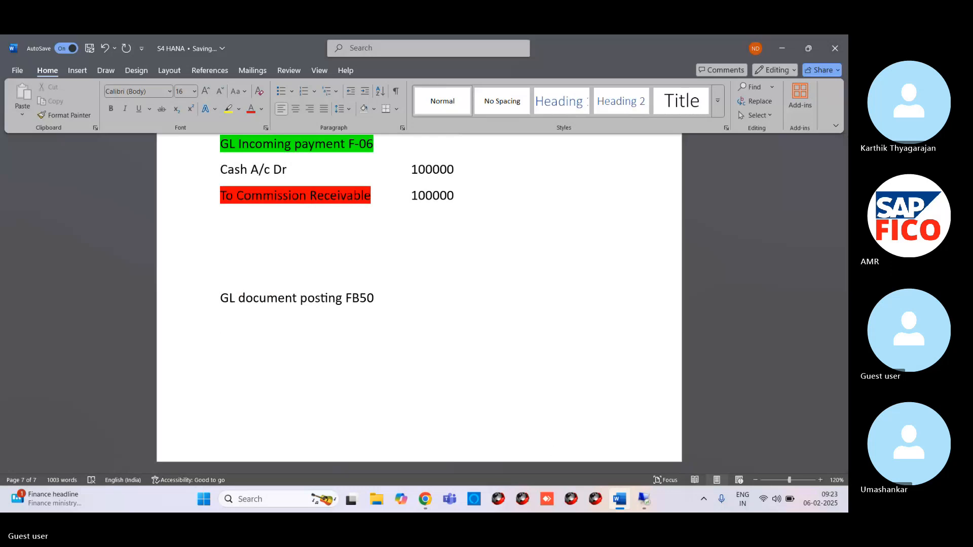
text(Commid)
scroll(300, 317, up, 2)
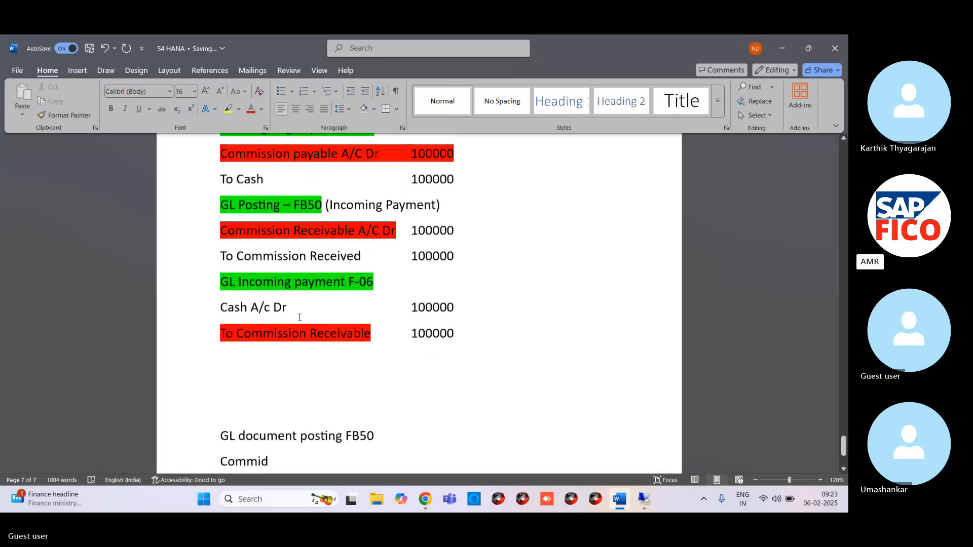
scroll(299, 317, up, 4)
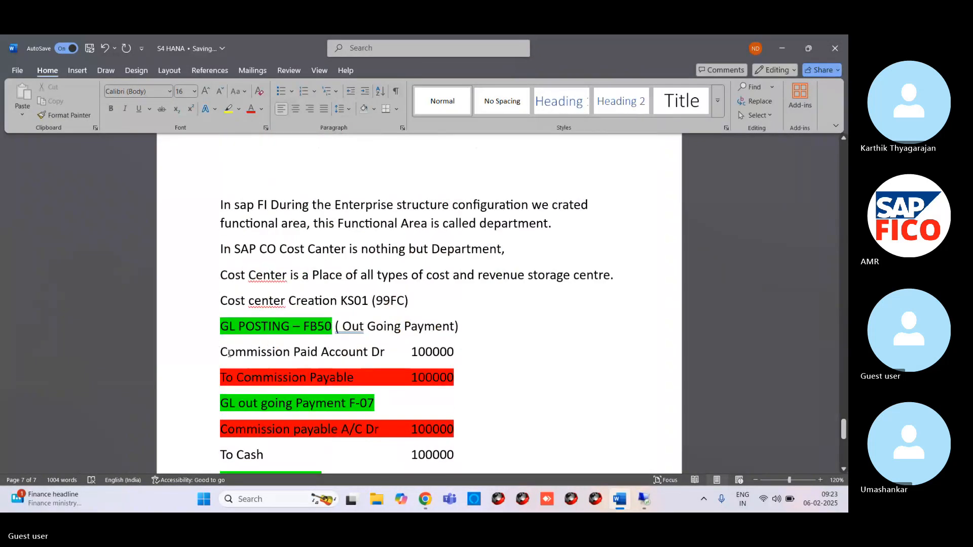
drag(215, 346, 440, 176)
scroll(401, 334, down, 2)
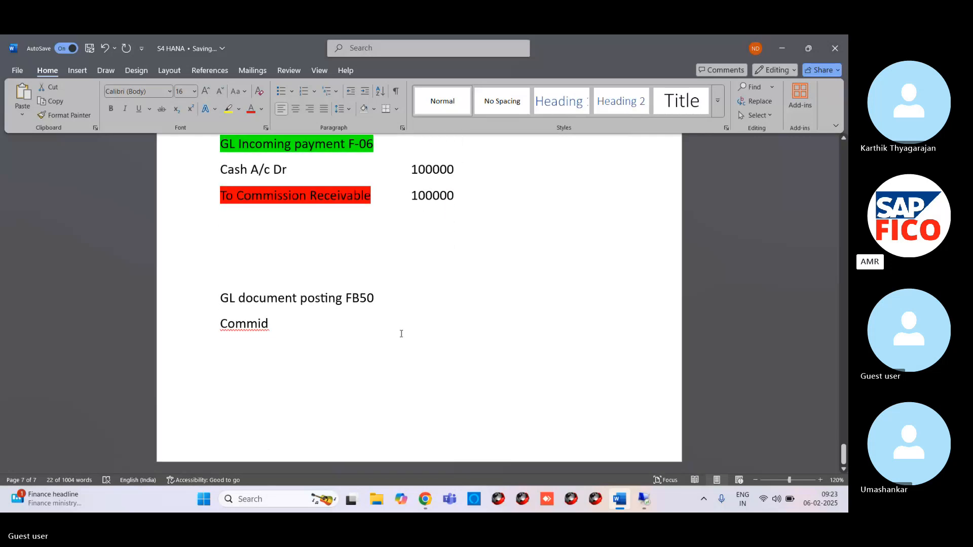
drag(221, 324, 302, 326)
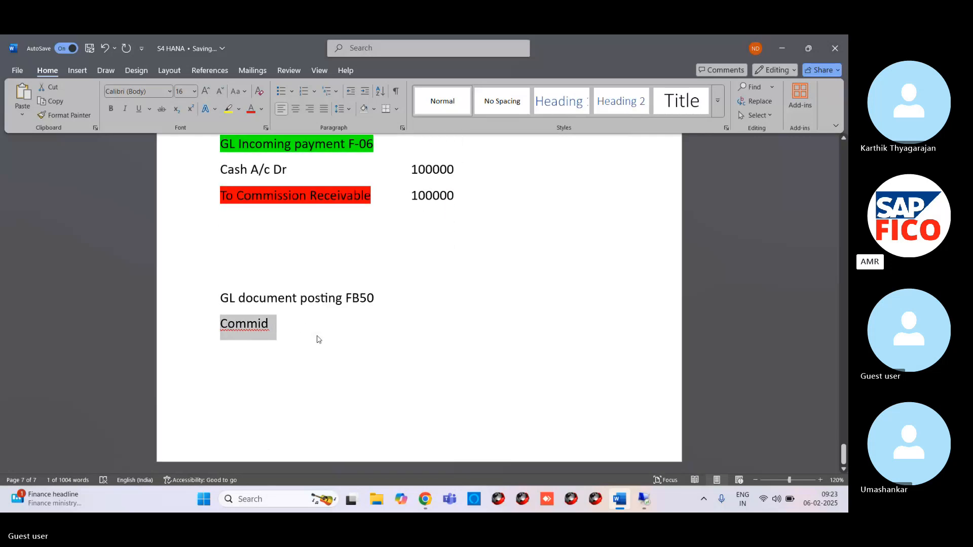
text(Commission Paid Account Dr	100000 To Commission Payable	100000 GL out going Payment F-07   Commission payable A/C Dr	100000 To Cash	100000)
Step: Insert blank lines above the "GL document posting FB50" heading to push the new section onto its own page
scroll(287, 302, up, 3)
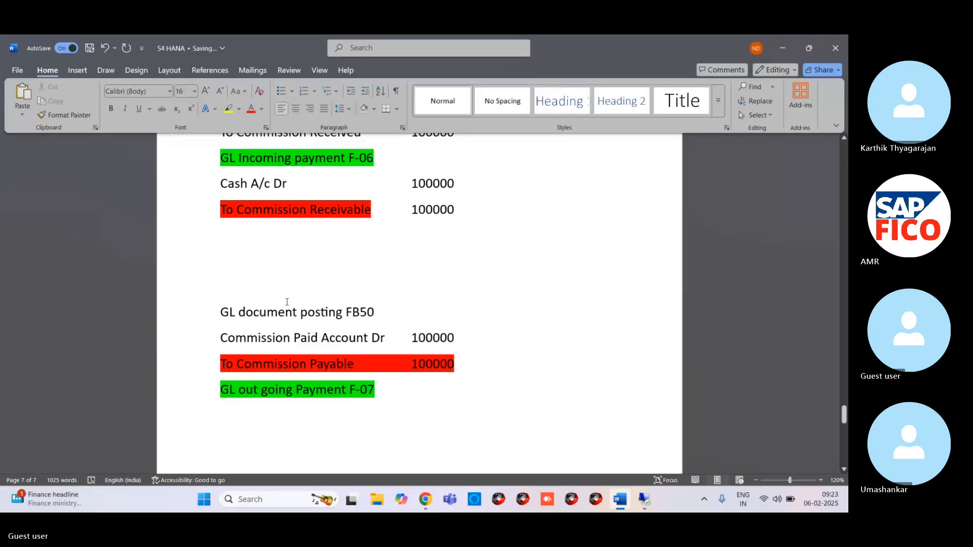
click(238, 302)
key(Return)
key(Return)
key(Return)
key(Return)
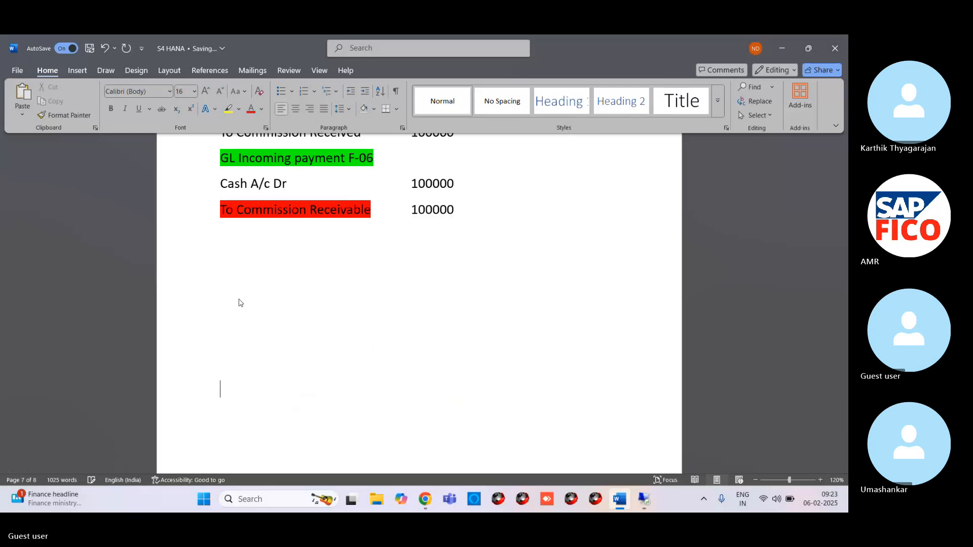
Step: Remove the highlighting from the copied lines "To Commission Payable" through "Commission payable A/C Dr"
scroll(241, 302, down, 5)
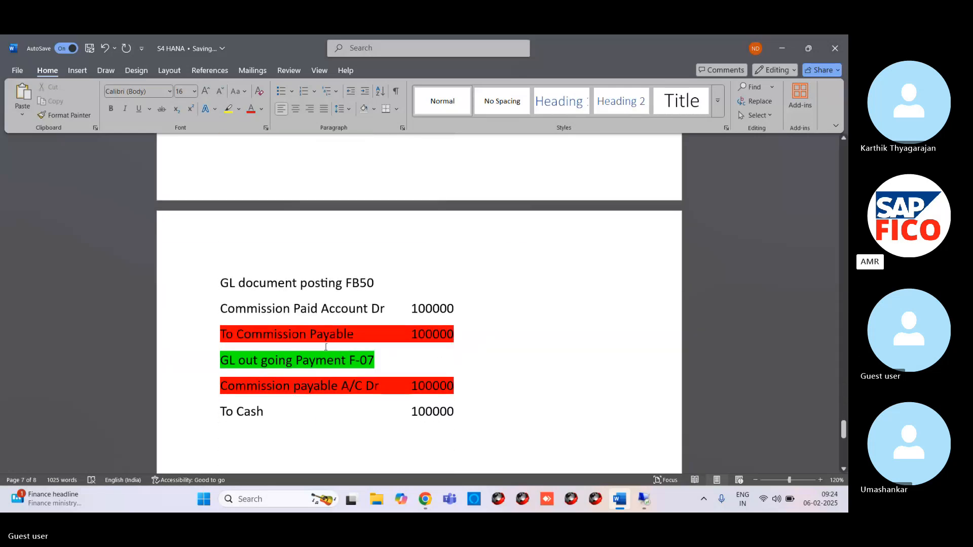
click(366, 337)
drag(224, 334, 369, 386)
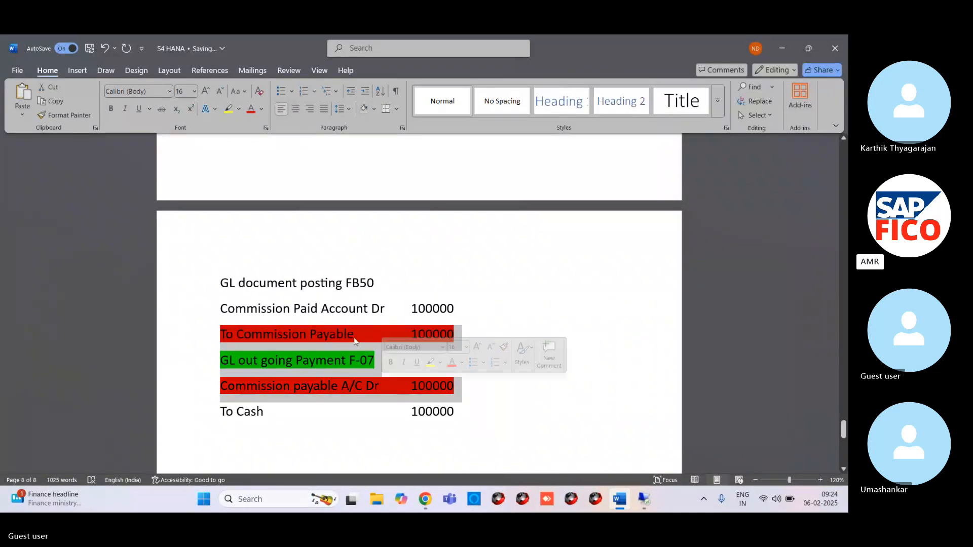
click(239, 109)
click(266, 200)
click(457, 342)
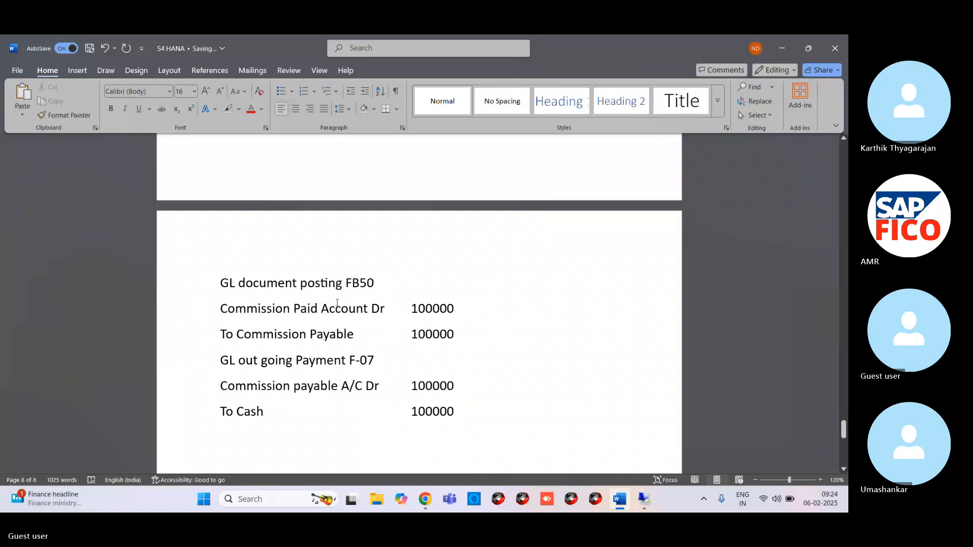
Step: Highlight the headings "GL document posting FB50" and "GL out going Payment F-07" in the new section in green
triple_click(354, 283)
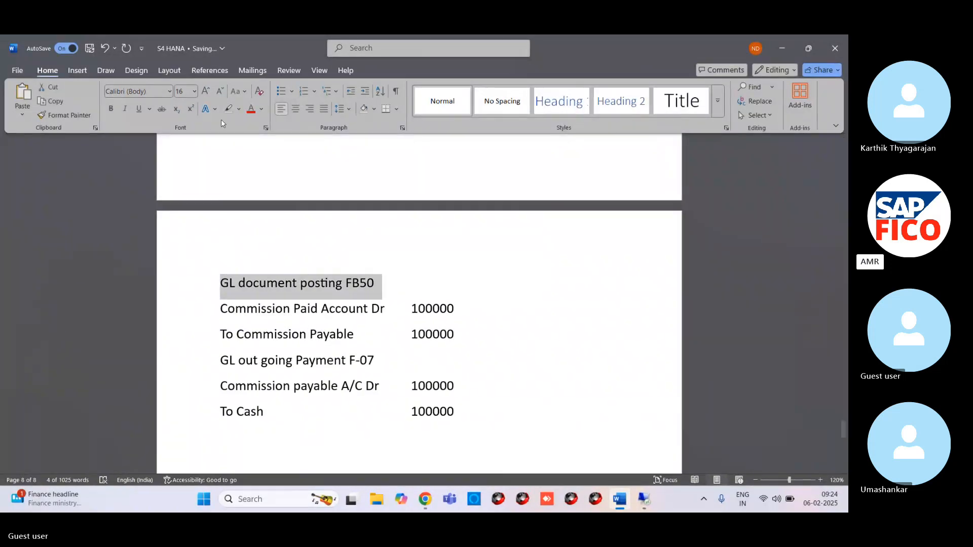
click(239, 109)
click(247, 147)
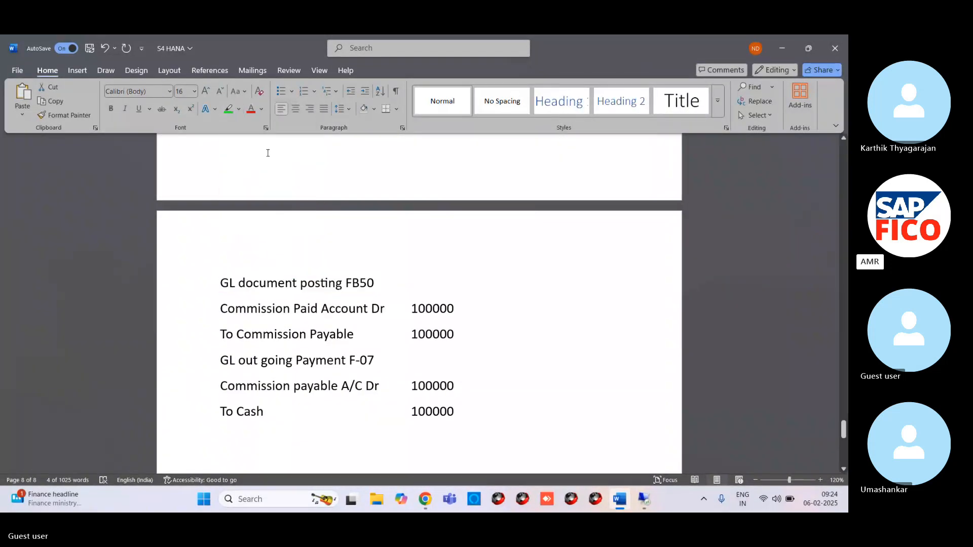
click(391, 332)
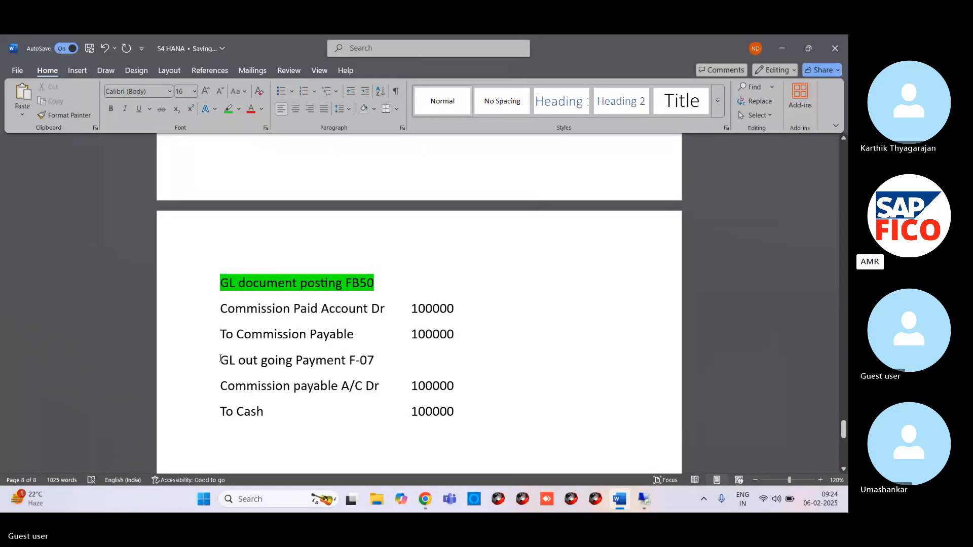
drag(221, 360, 370, 362)
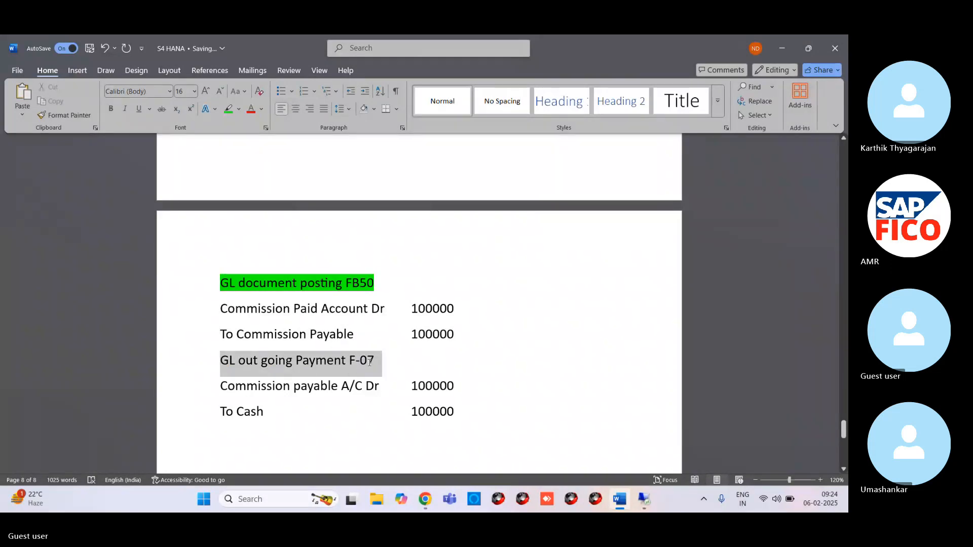
click(229, 109)
click(374, 364)
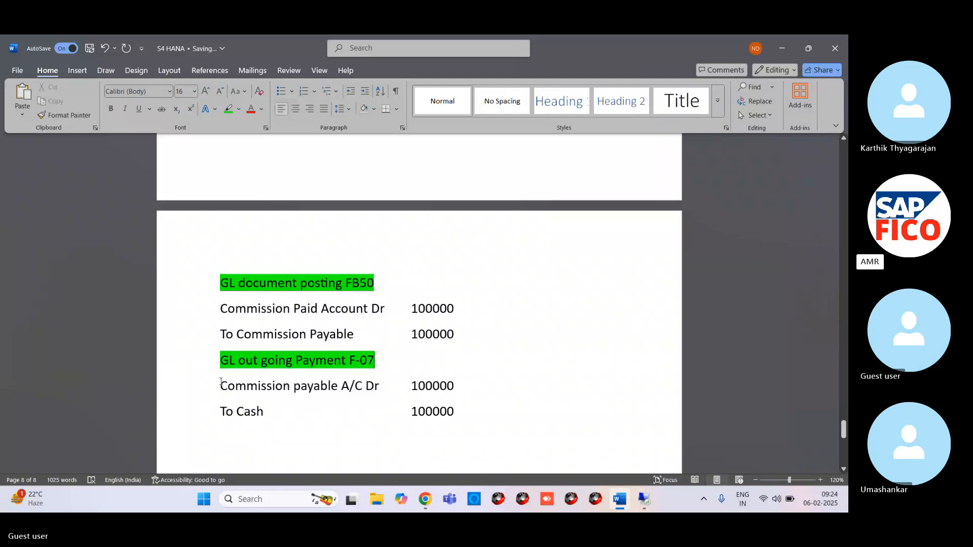
Step: Add the debit line "Commision paid A/C Dr" below the copied entries, separated by a blank line
drag(221, 387, 340, 389)
scroll(273, 381, down, 3)
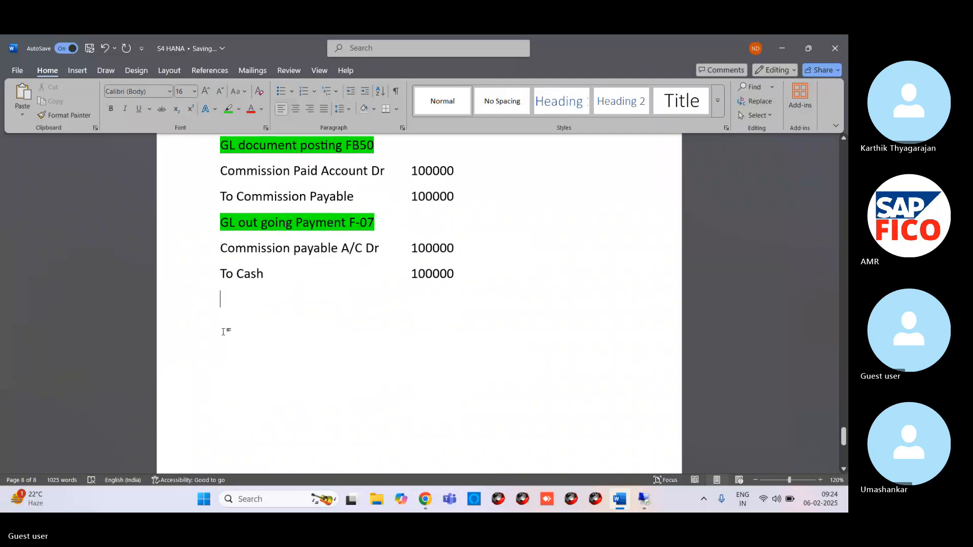
key(Return)
text(C)
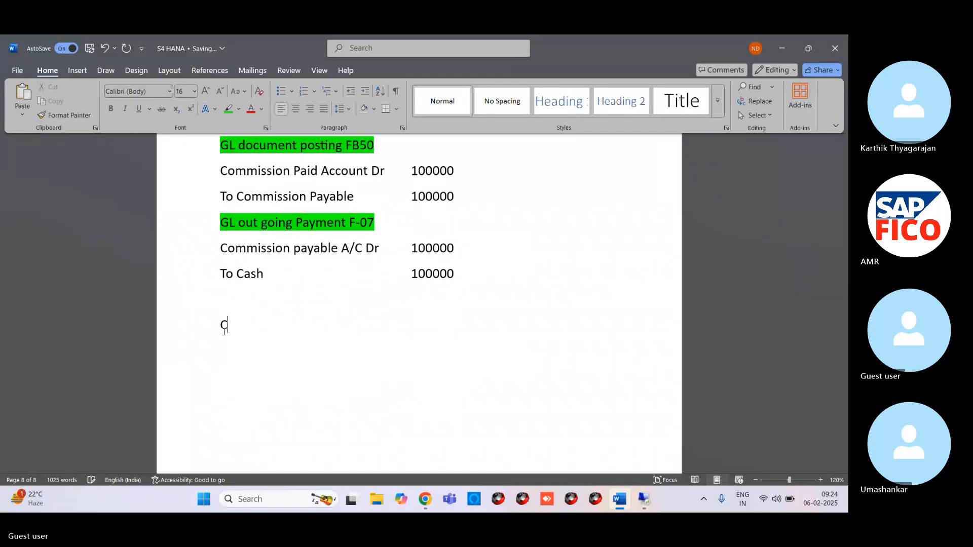
text(ommisiom)
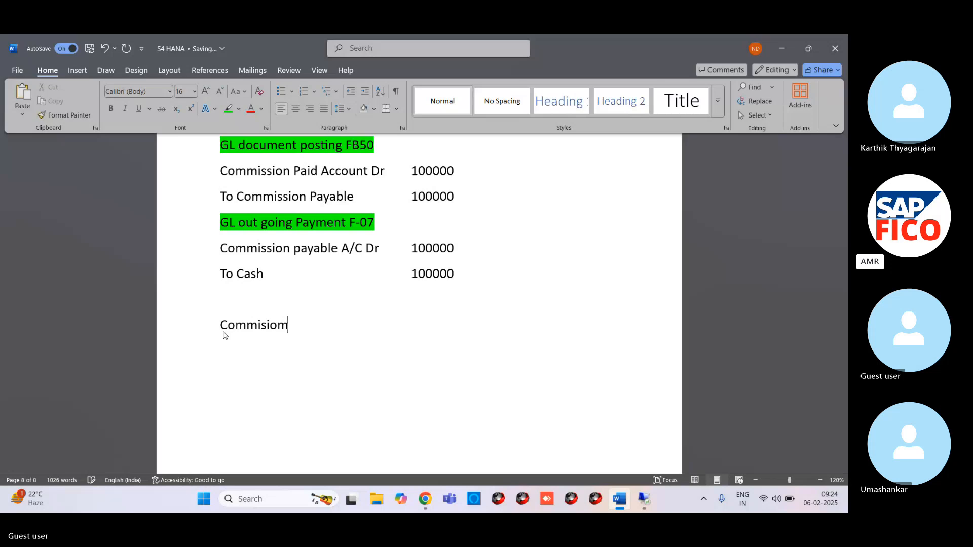
key(BackSpace)
text(n paid A/c)
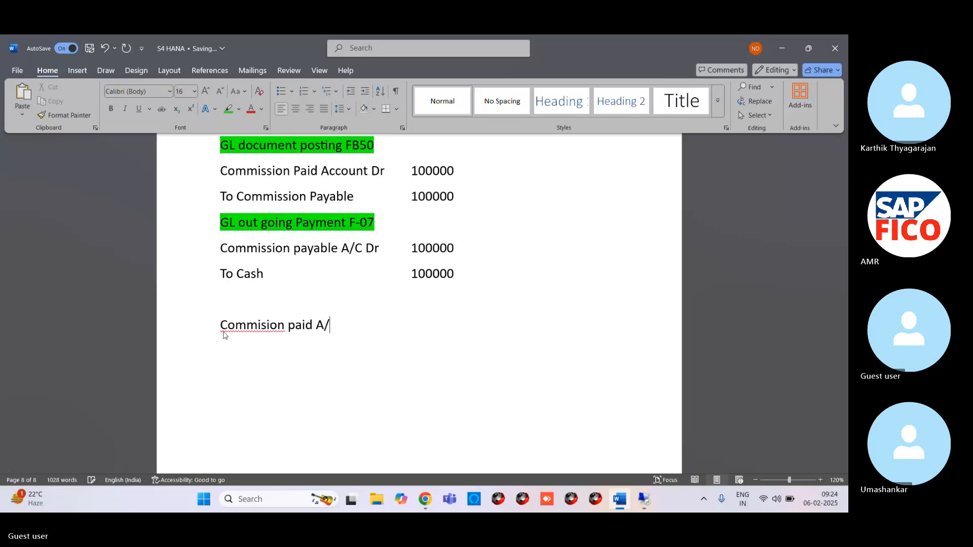
key(BackSpace)
text(C)
text( dr)
key(BackSpace)
key(BackSpace)
text(d)
key(BackSpace)
text(dR)
key(BackSpace)
key(BackSpace)
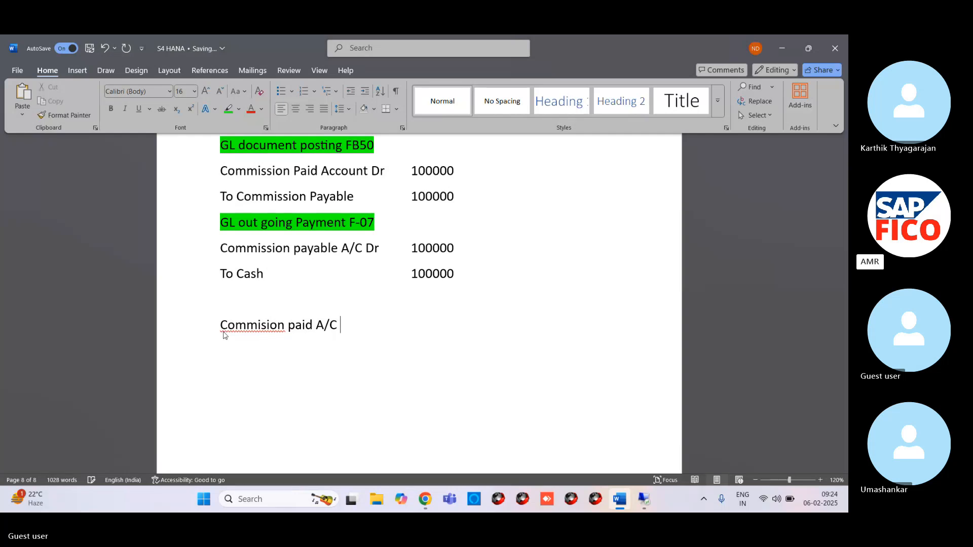
text(Dr)
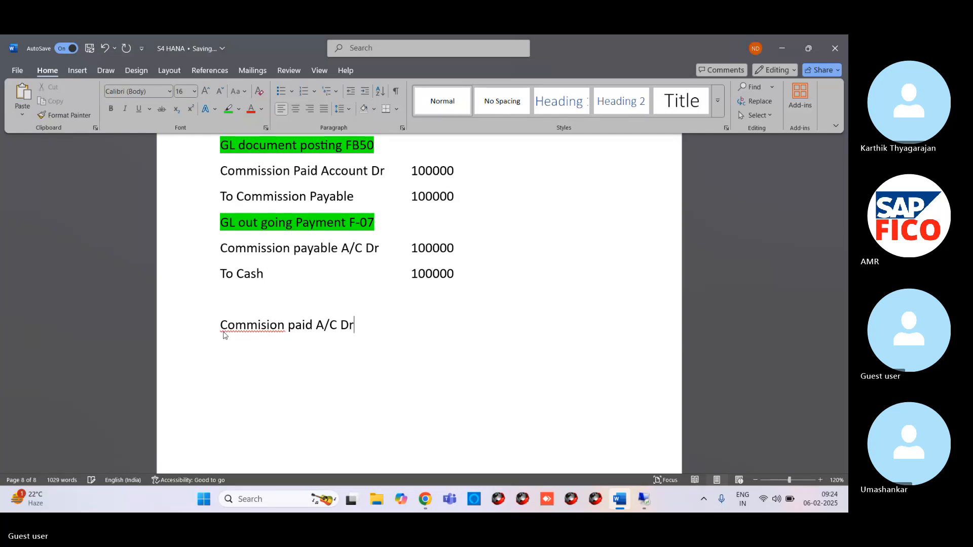
Step: Add the credit line "To Cash" directly below the commission paid debit line
key(Return)
text(To Cash)
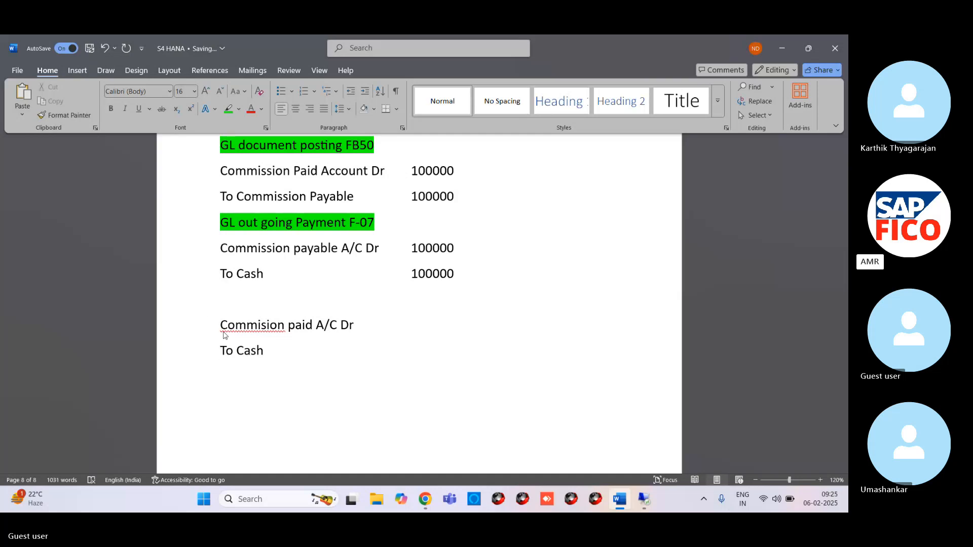
click(369, 325)
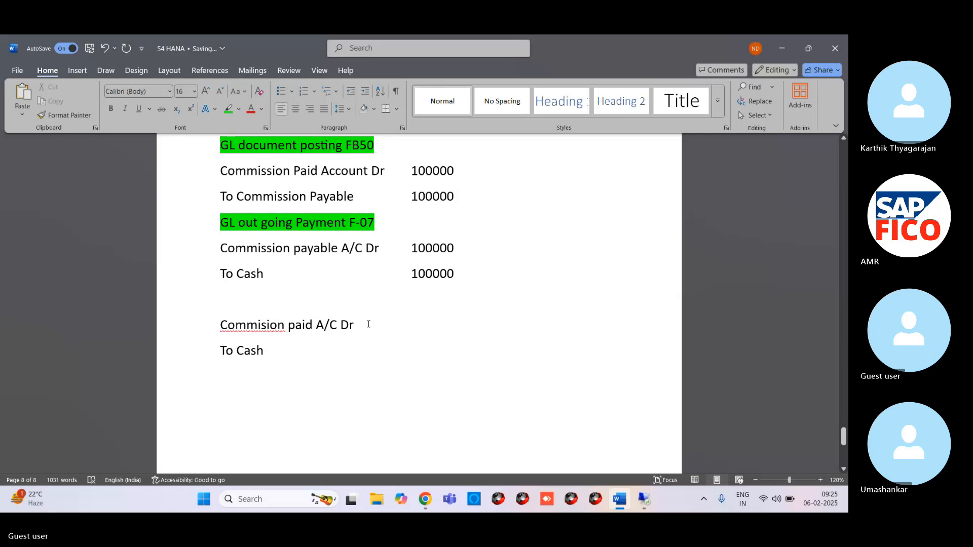
Step: Enter the amount 100000 on the new commission paid debit line, aligned with the amounts above and without an extra blank line
key(Tab)
text(1)
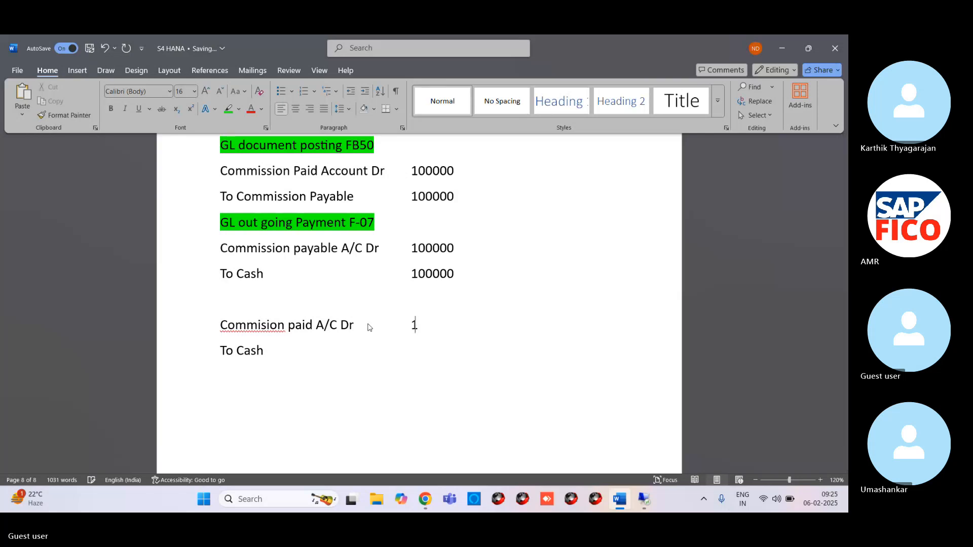
text(00000)
key(Return)
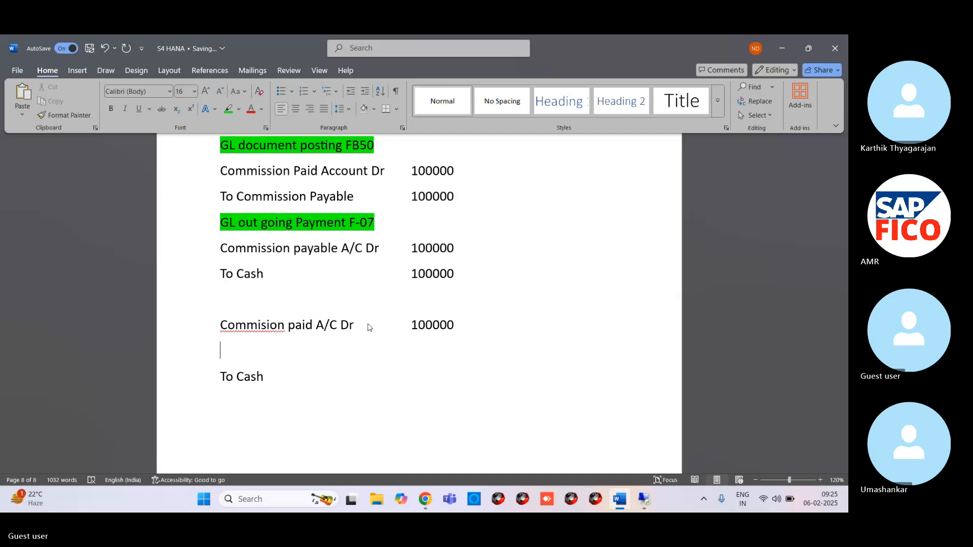
key(Delete)
Step: Enter the aligned amount 100000 on the last "To Cash" line and correct the misspelled "Commision" above it to "Commission"
click(293, 356)
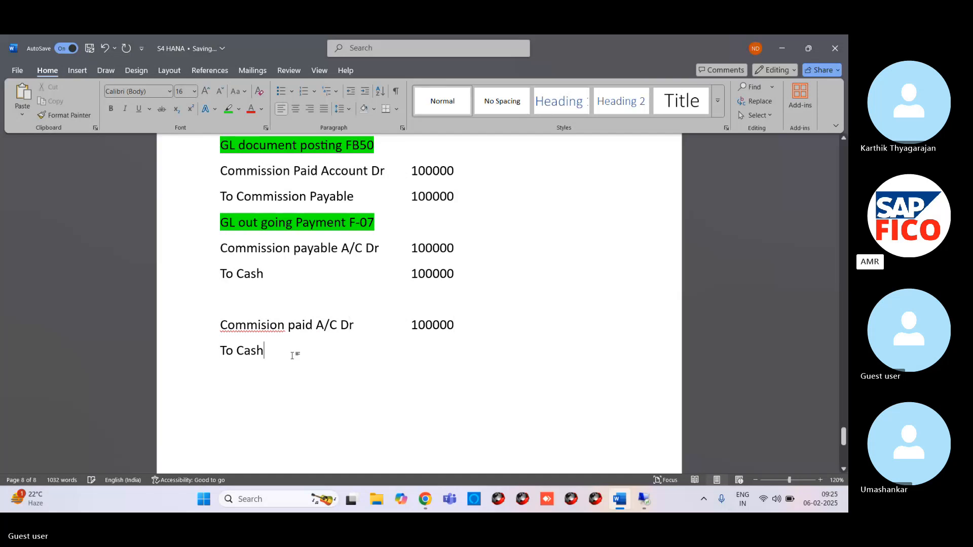
key(Tab)
key(Tab)
key(Tab)
key(Tab)
key(Tab)
key(Tab)
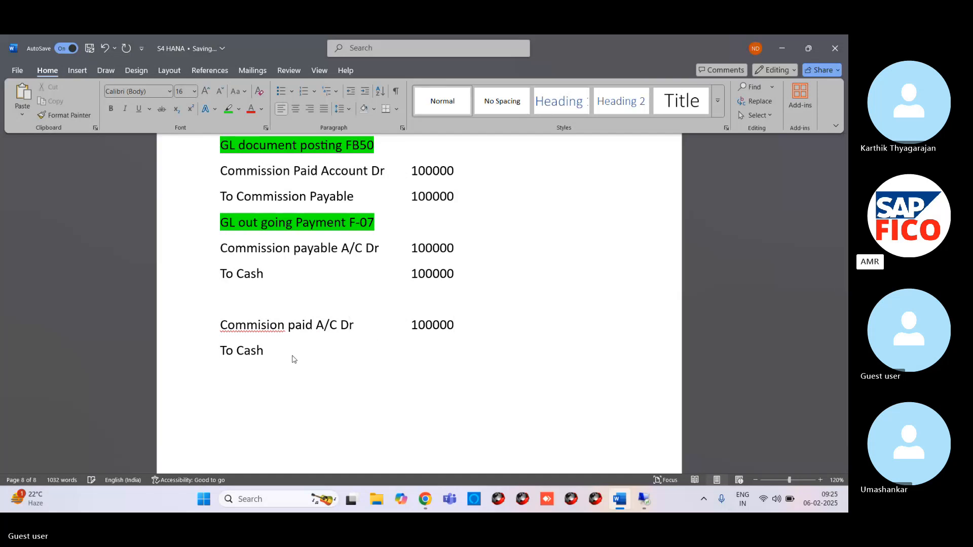
text(100000)
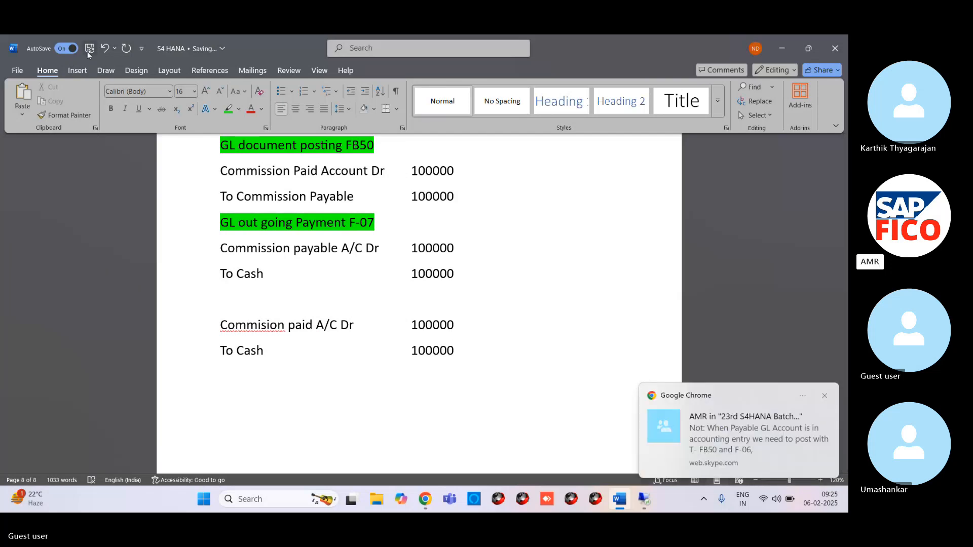
right_click(253, 327)
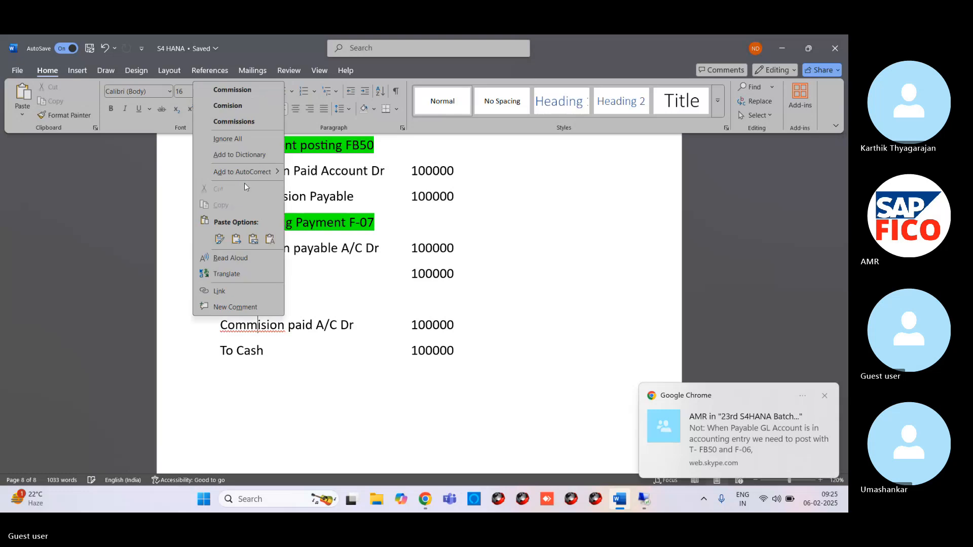
click(238, 90)
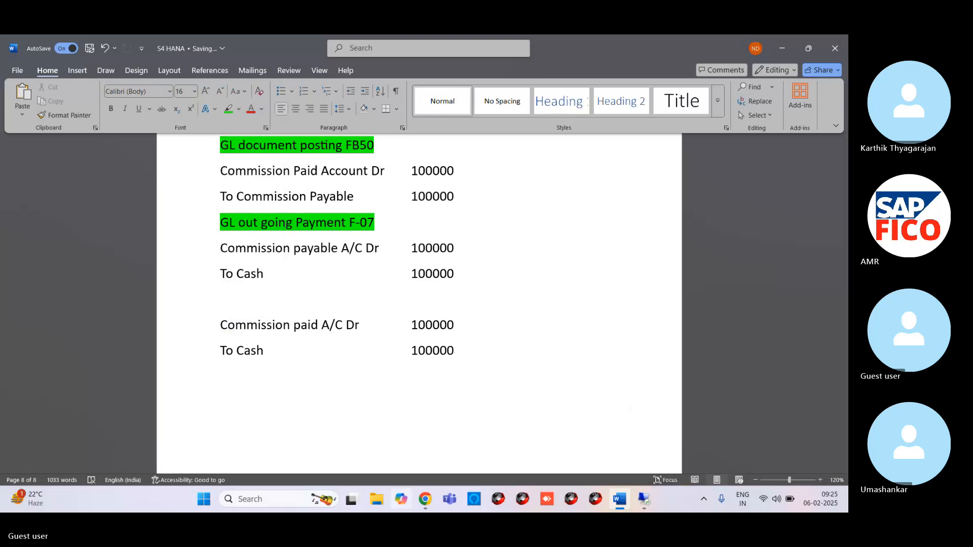
Step: Switch to the Skype meeting in Chrome and copy the chat message about posting with a Payable GL Account
mouse_move(425, 499)
click(408, 455)
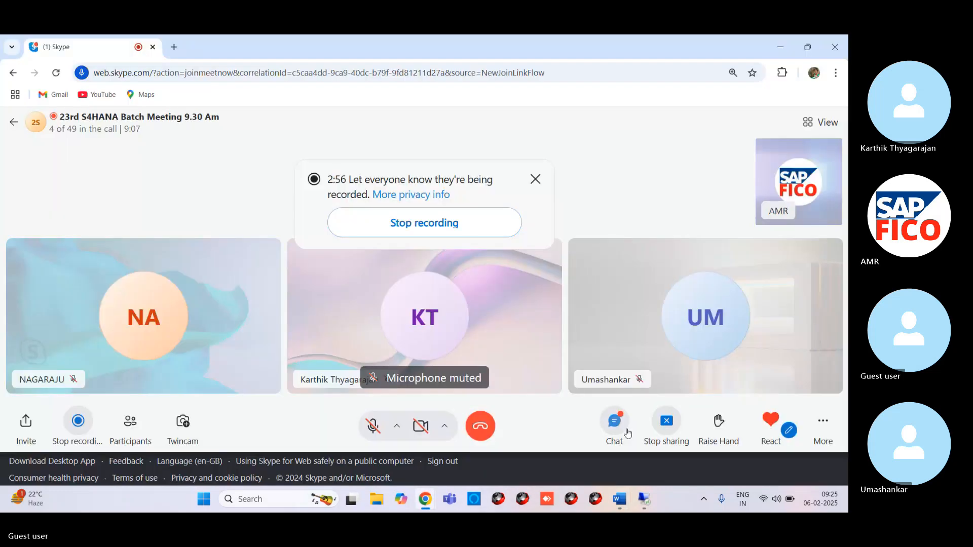
click(614, 422)
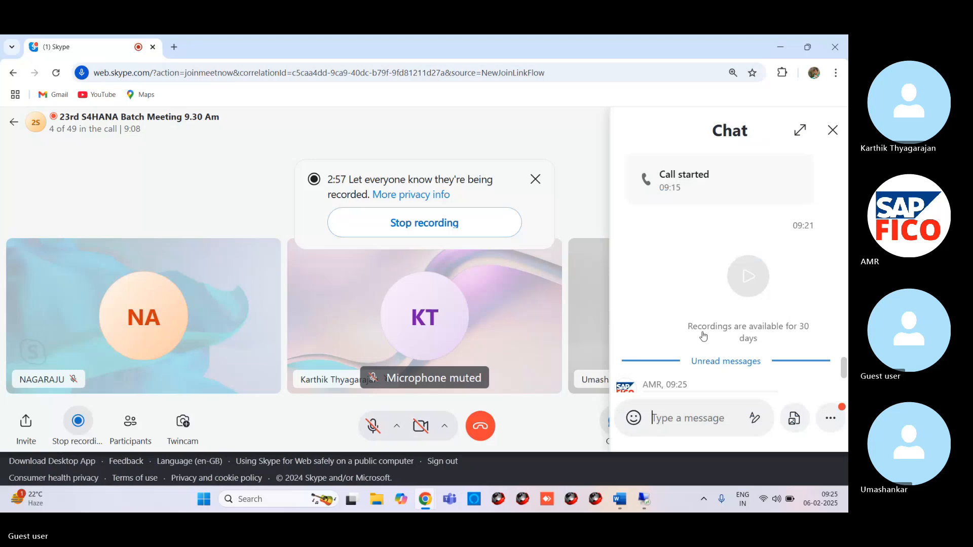
scroll(704, 336, down, 3)
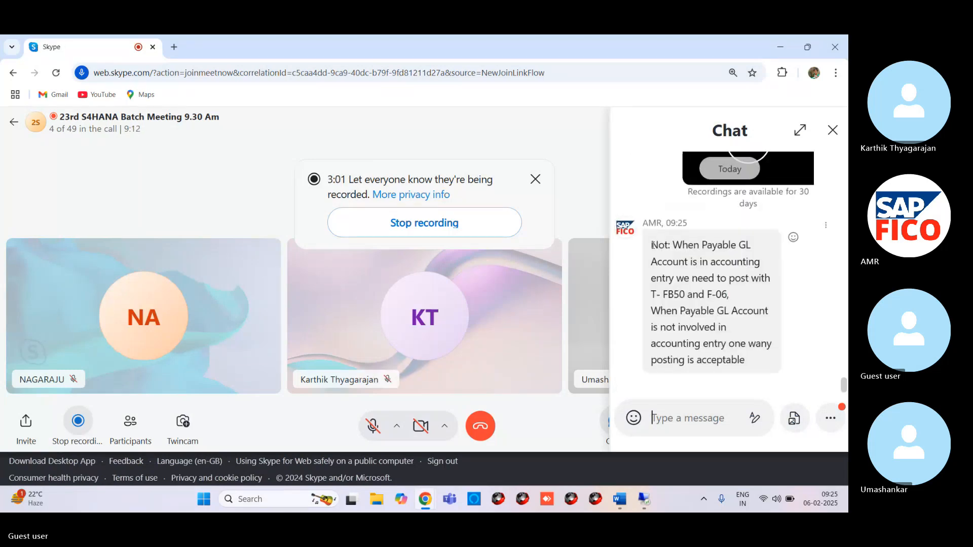
drag(653, 245, 734, 397)
key(ctrl+c)
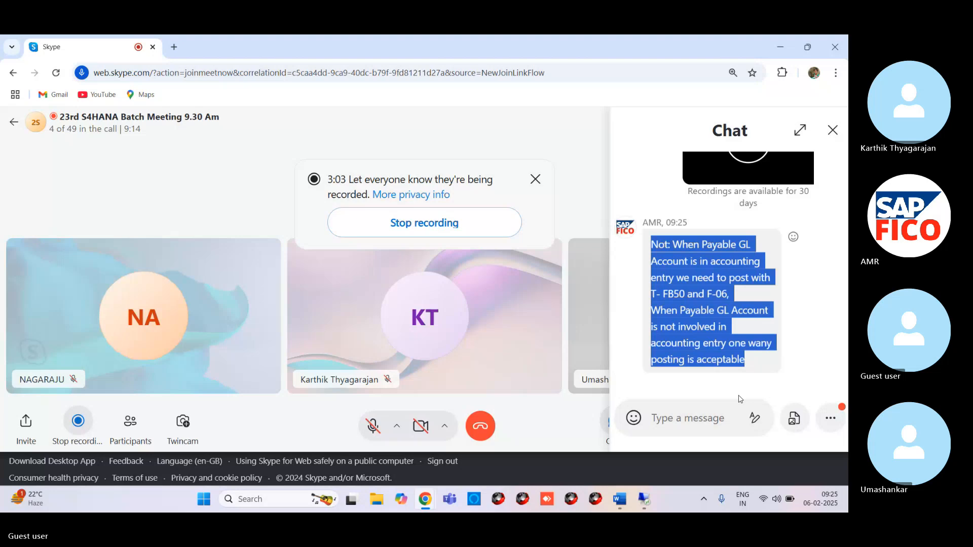
Step: Return to the Word document, paste the copied note below the last "To Cash" line, and correct "Not:" to "Note:"
key(alt+Tab)
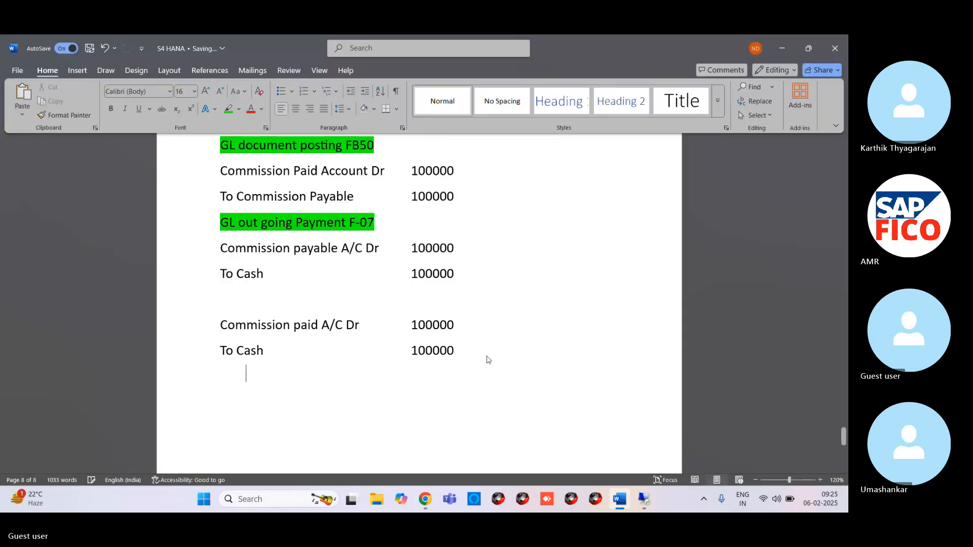
key(ctrl+v)
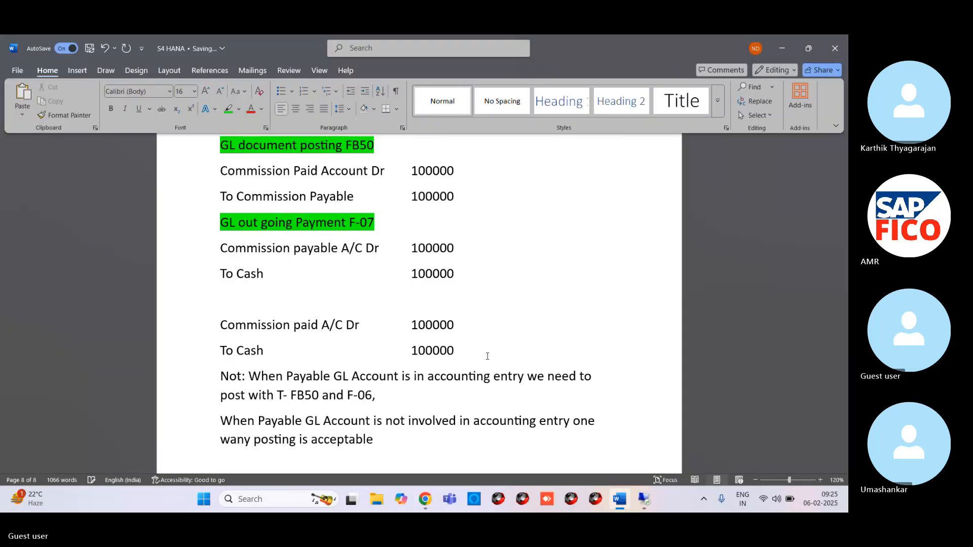
click(241, 376)
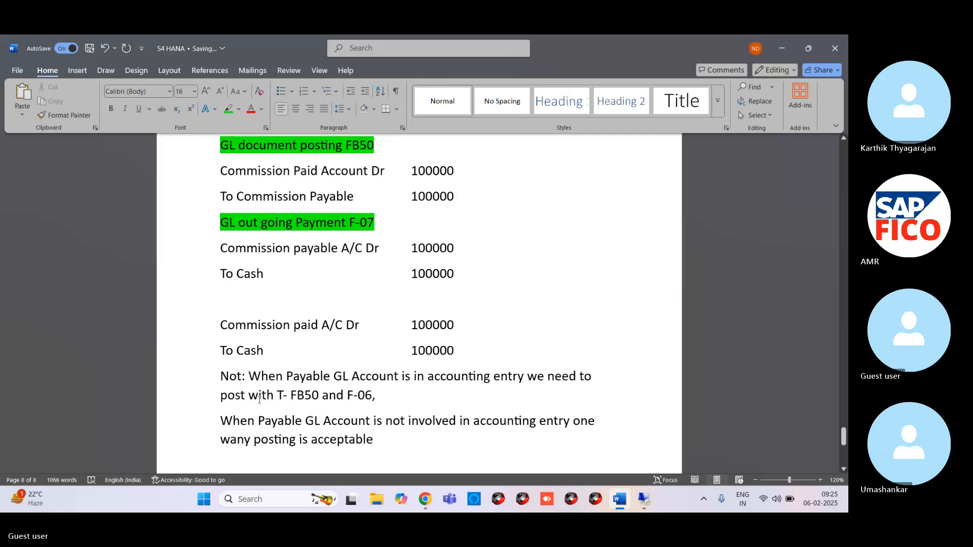
text(e)
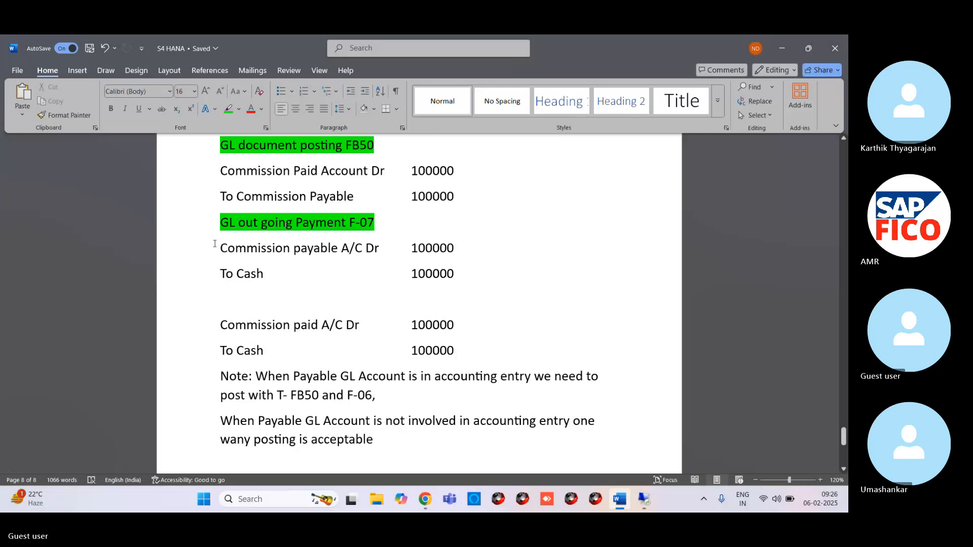
drag(215, 244, 274, 281)
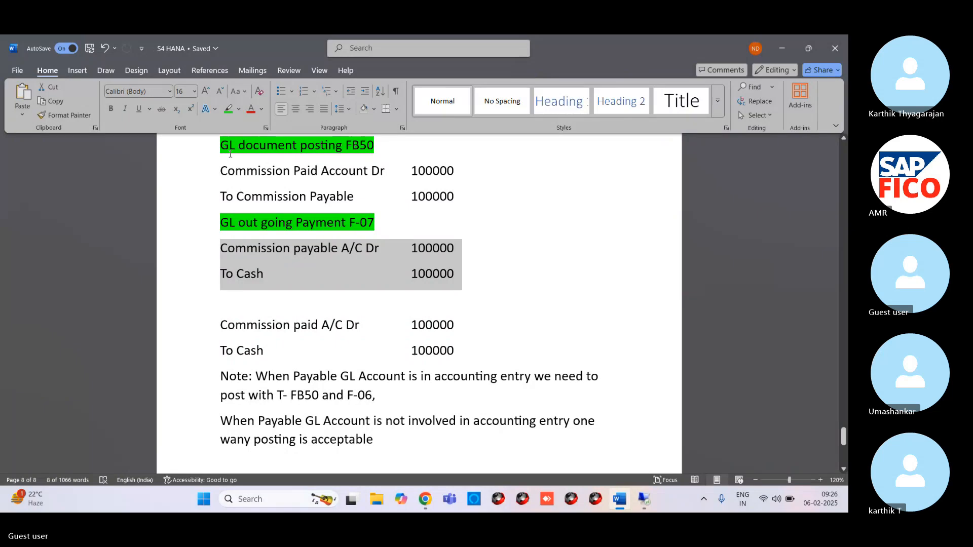
click(289, 312)
drag(288, 311, 425, 349)
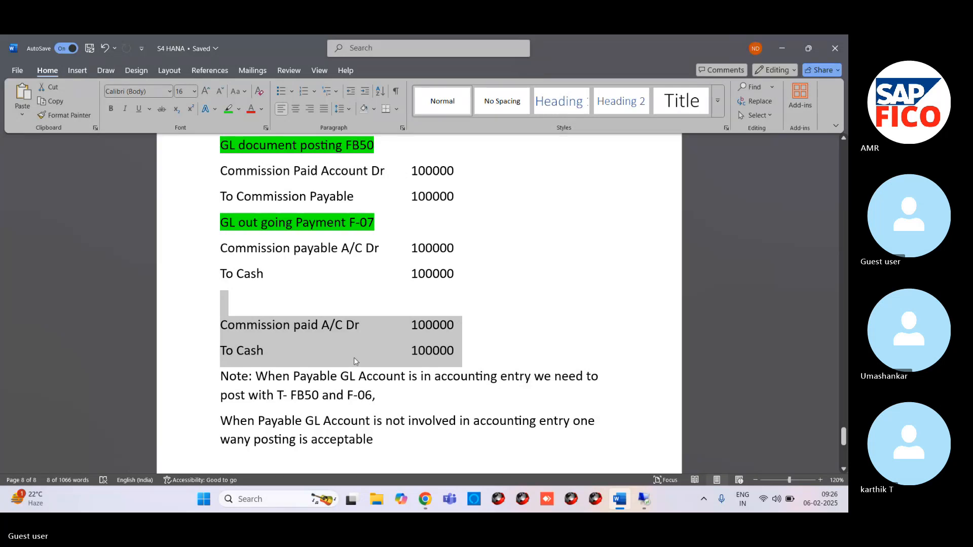
click(261, 299)
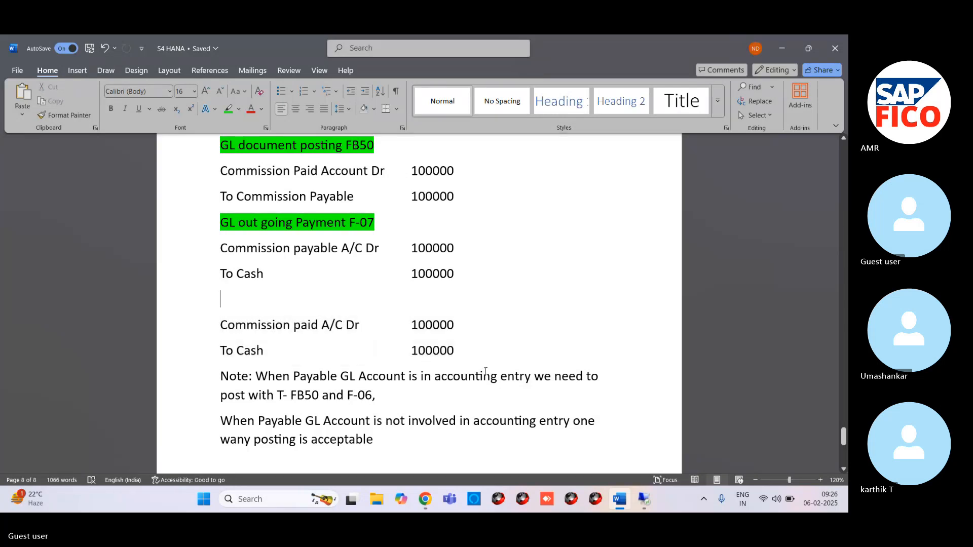
scroll(402, 370, down, 3)
Step: Mute the microphone in the Skype meeting in Chrome and return to the Word document
mouse_move(425, 499)
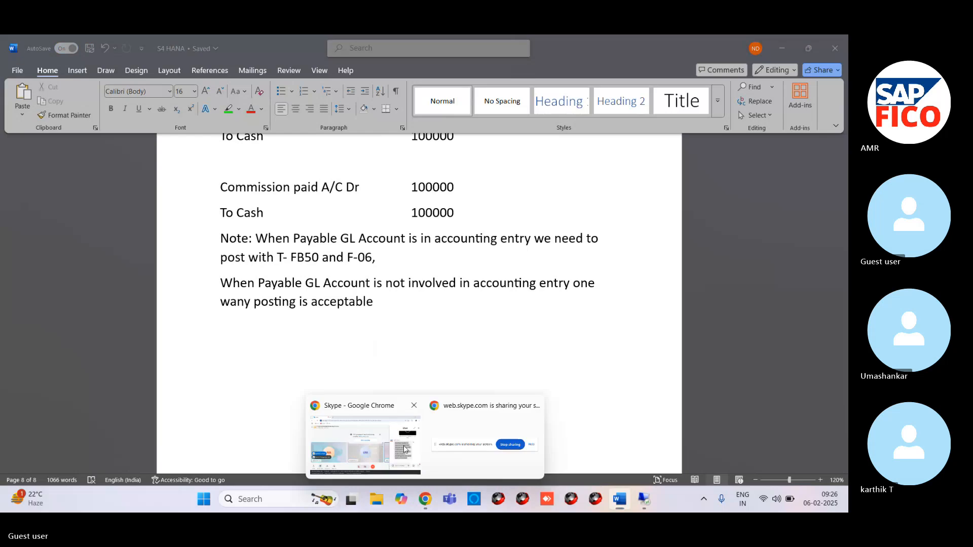
click(404, 449)
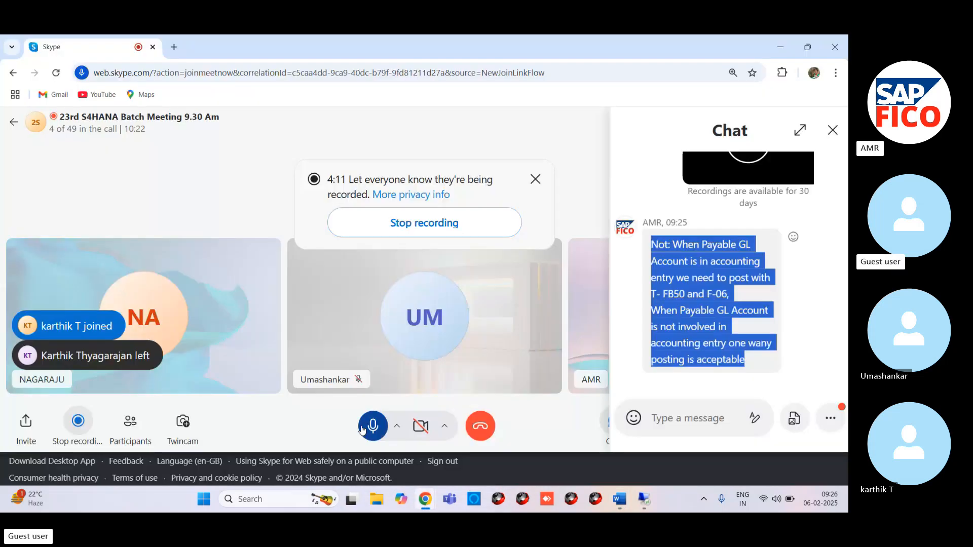
click(361, 430)
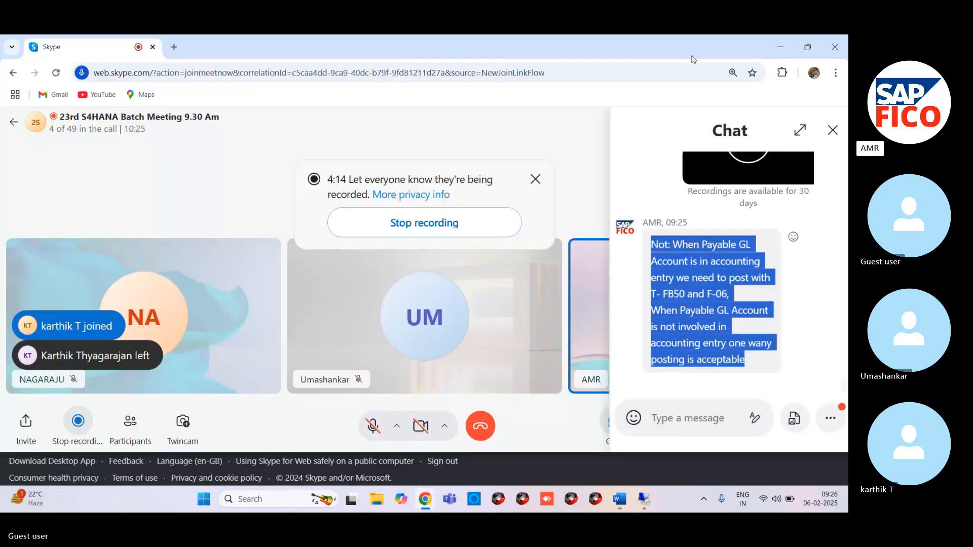
click(781, 46)
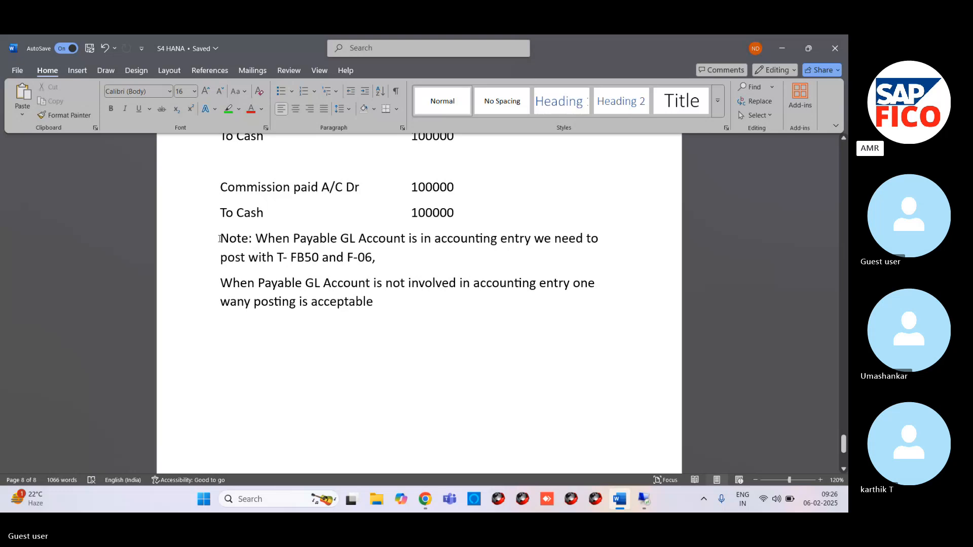
drag(219, 238, 379, 259)
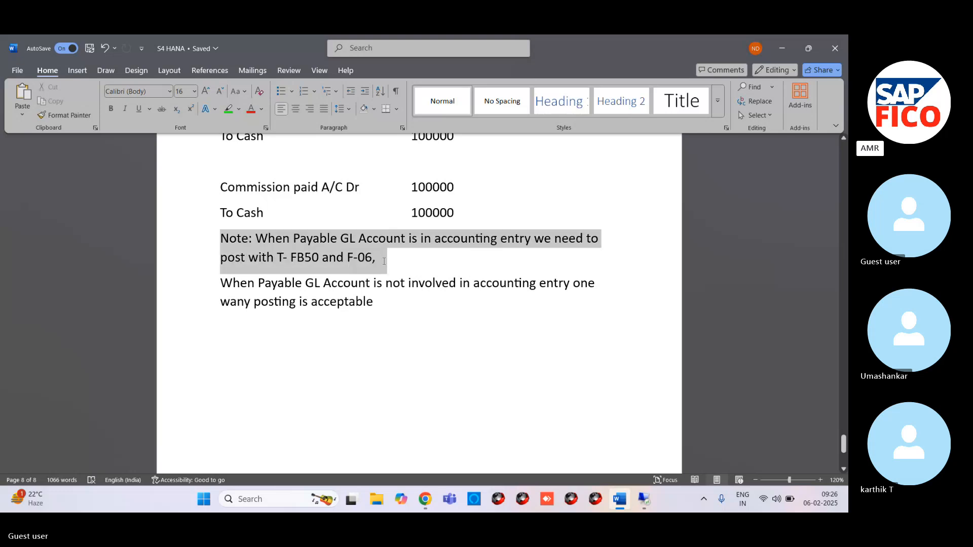
click(631, 247)
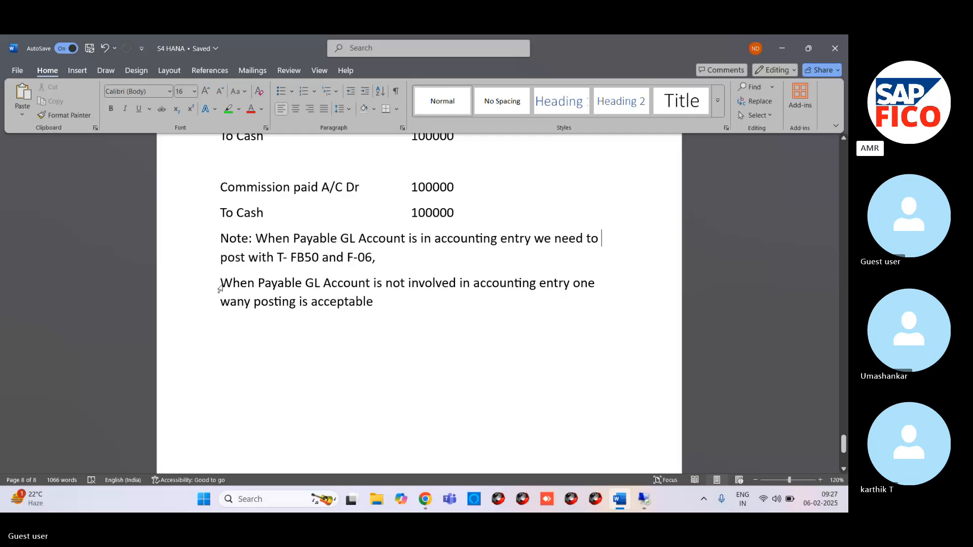
drag(219, 281, 265, 319)
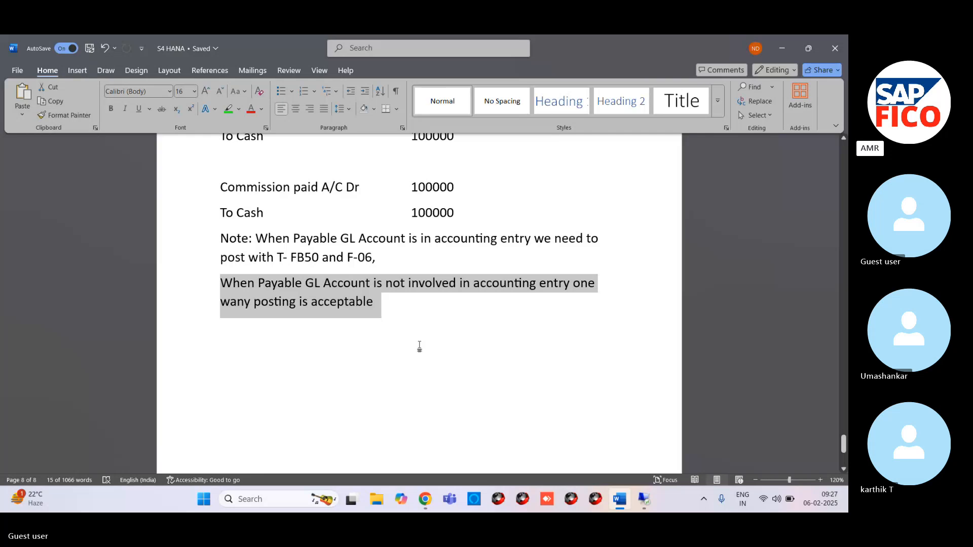
click(396, 302)
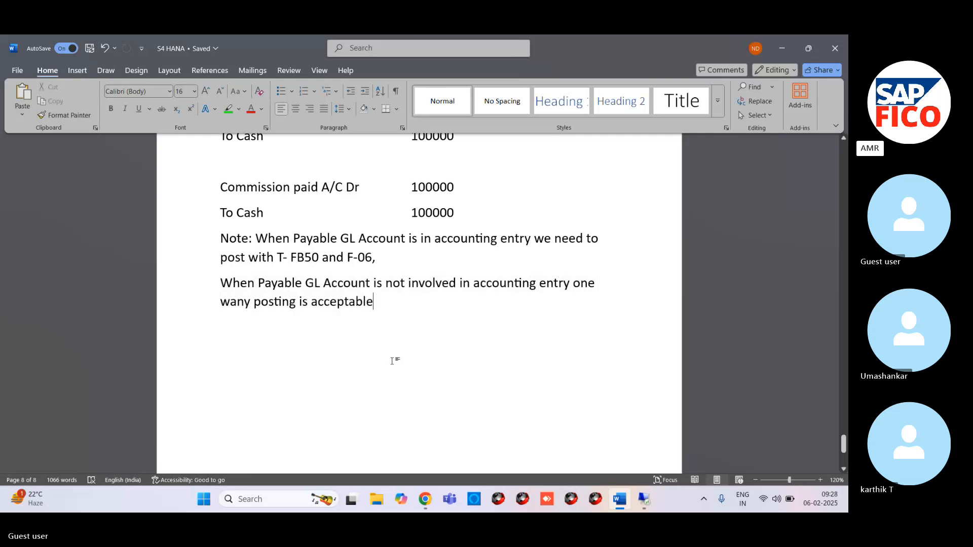
key(Return)
Step: Append "( Out going paymet)" to the heading "GL document posting FB50" at the top of the last page
scroll(361, 348, up, 3)
scroll(347, 292, up, 6)
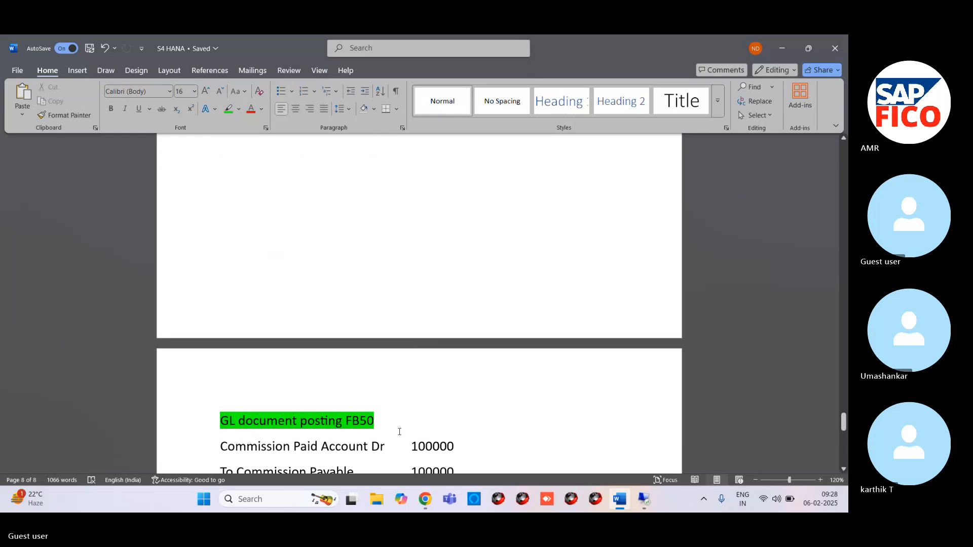
click(394, 417)
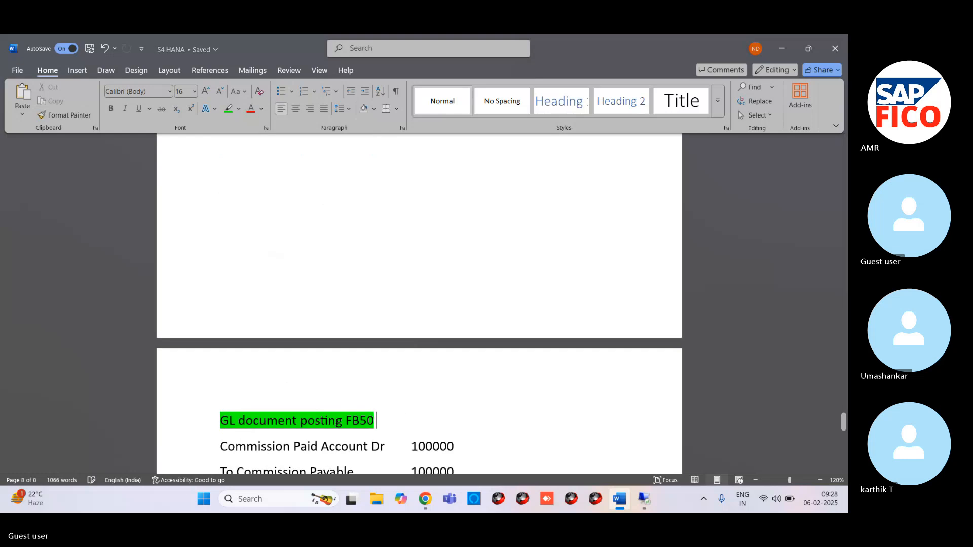
text(( Out g)
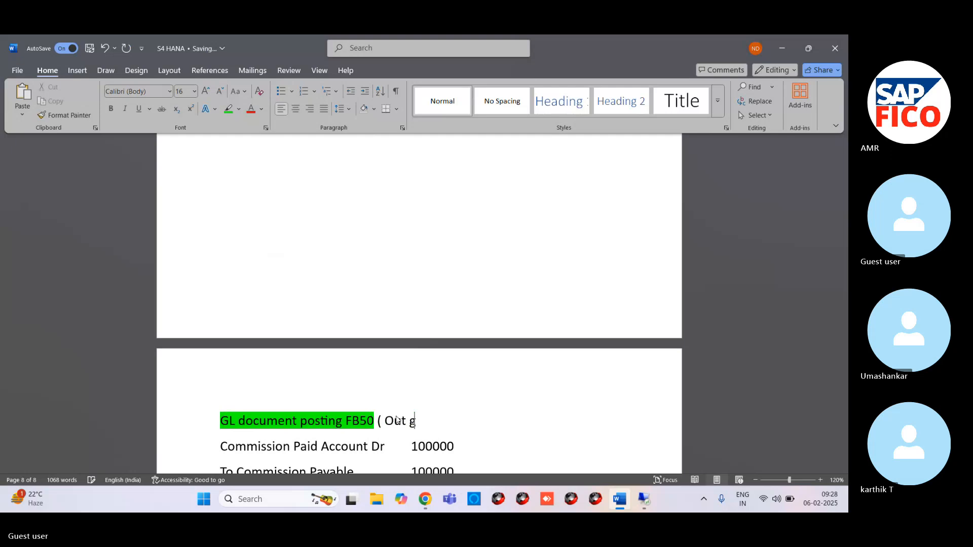
text(oing )
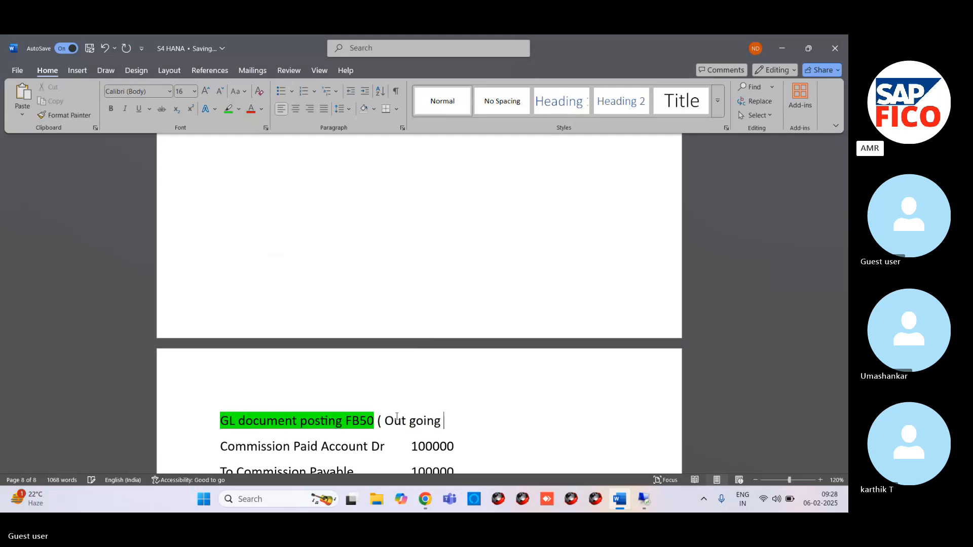
text(paymet))
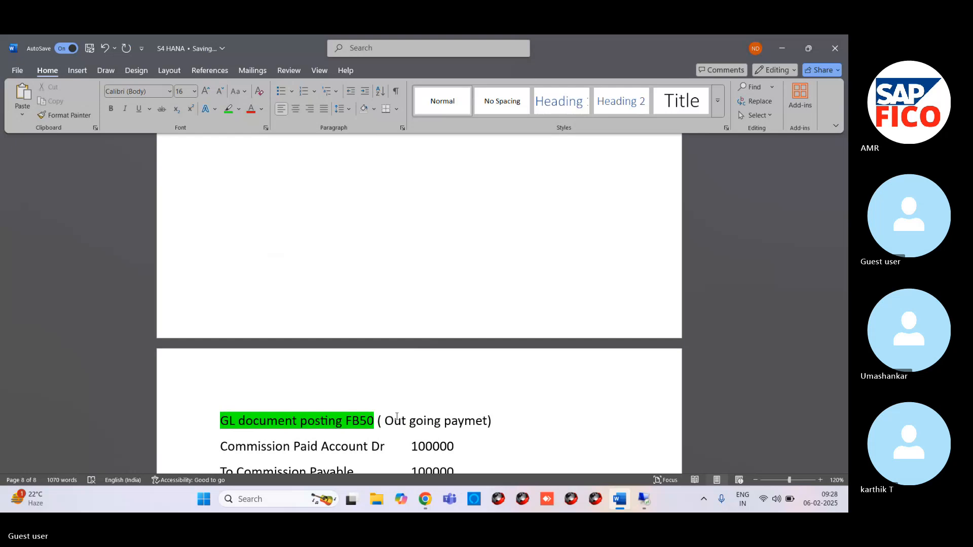
Step: Highlight the added text "( Out going paymet)" in green to match the rest of the heading
drag(378, 421, 491, 420)
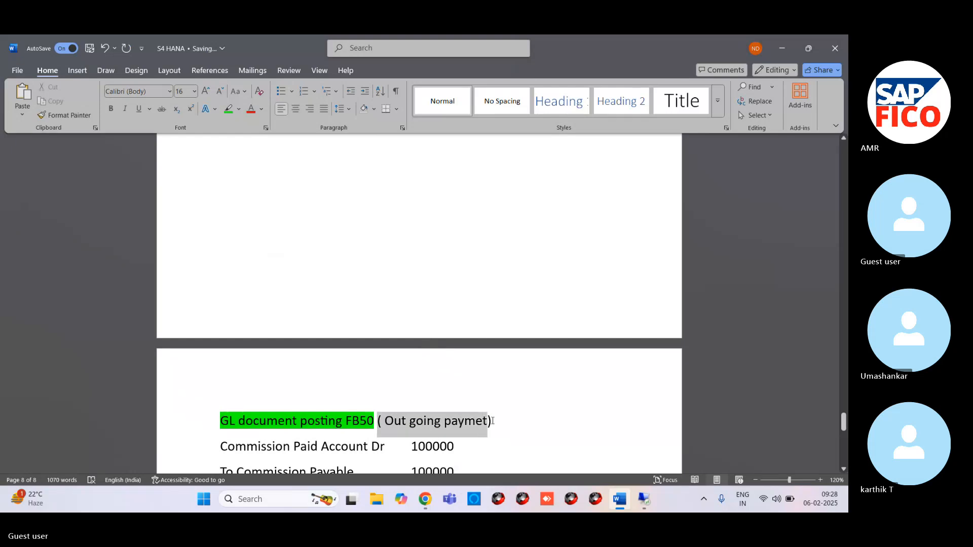
click(229, 108)
click(497, 331)
Step: Review the outgoing payment entries for FB50 and F-07, the combined entry, and the note on the last page
scroll(497, 331, down, 5)
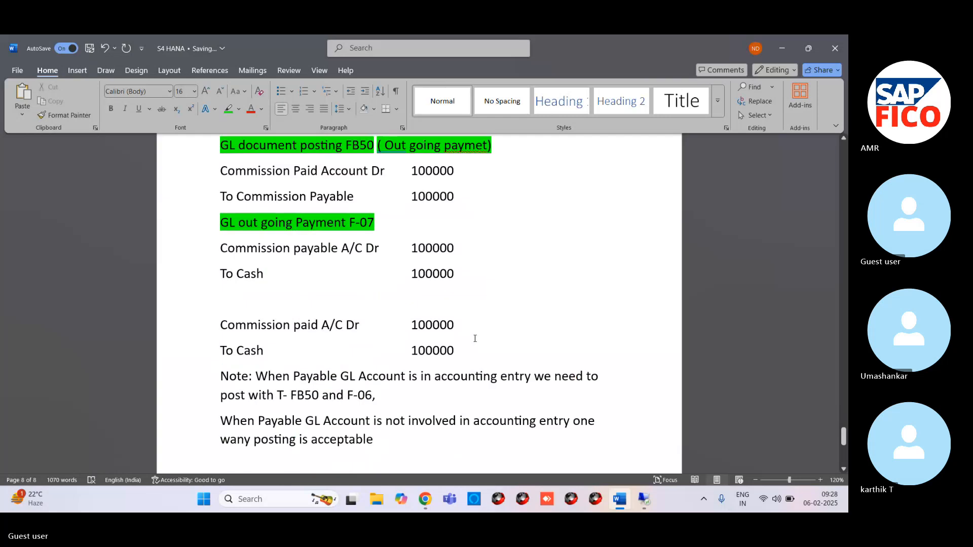
scroll(483, 340, up, 3)
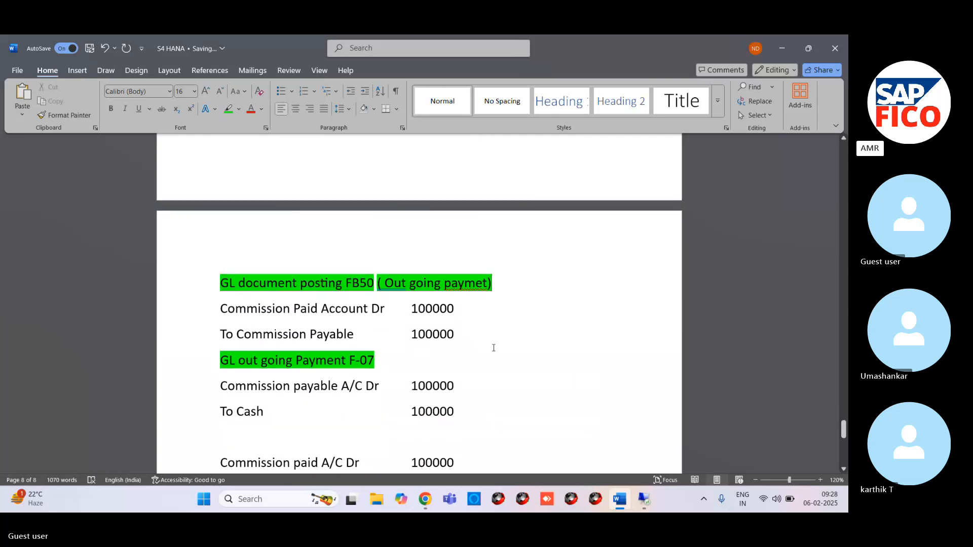
scroll(494, 348, down, 3)
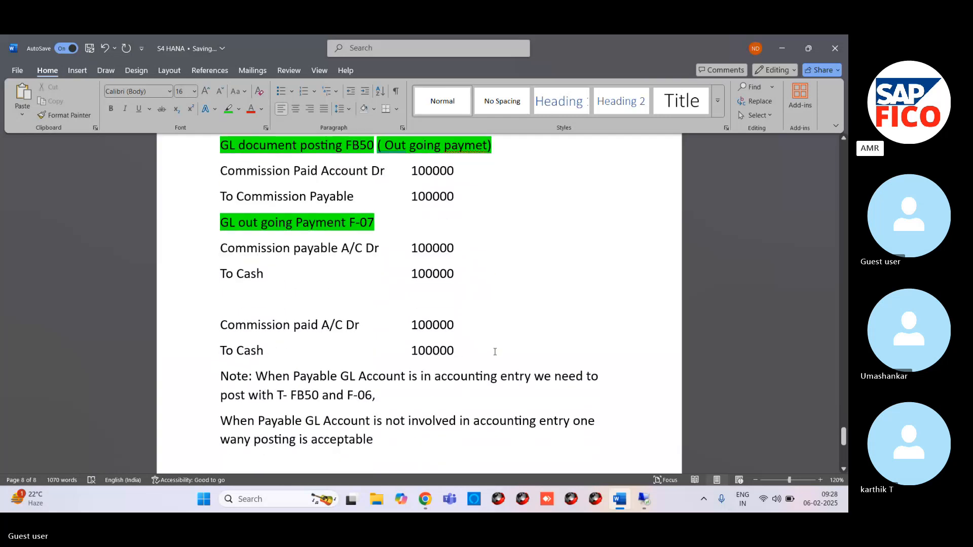
click(209, 151)
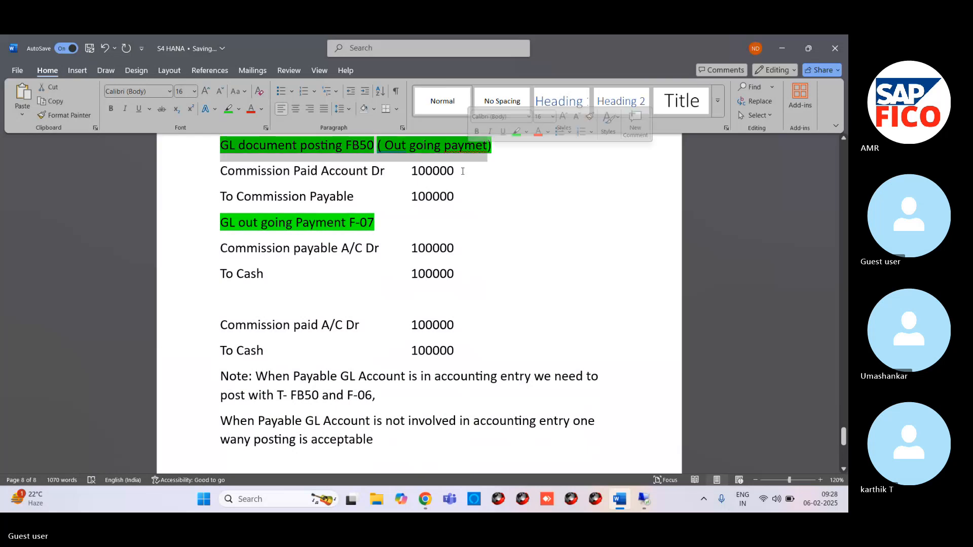
scroll(441, 260, up, 3)
scroll(441, 259, down, 3)
scroll(407, 276, up, 9)
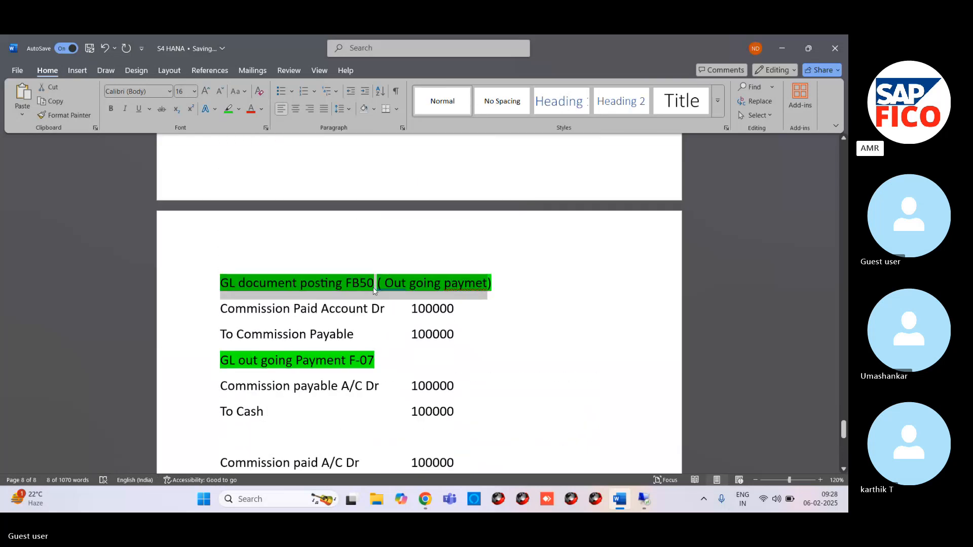
scroll(319, 302, down, 3)
scroll(318, 307, up, 4)
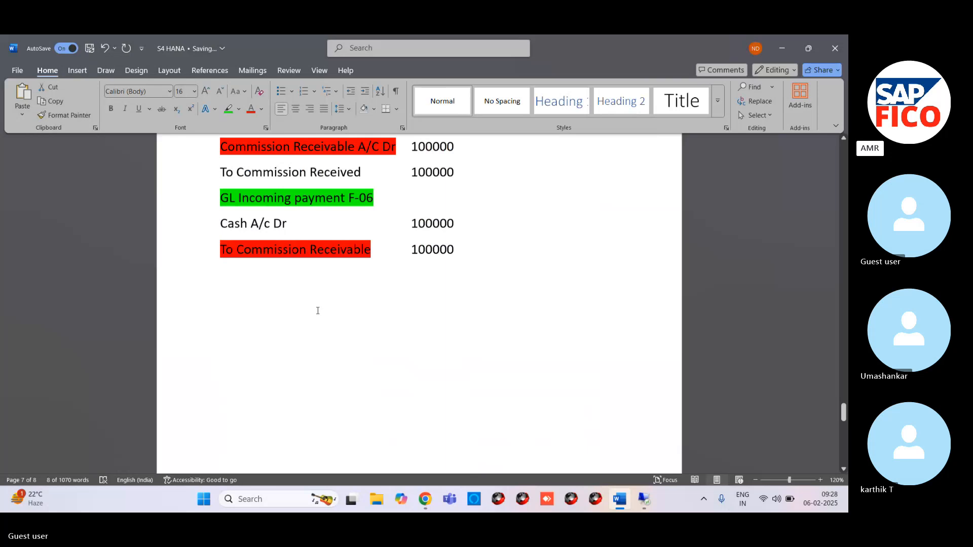
Step: Copy the "GL Posting – FB50 (Incoming Payment)" and "GL Incoming payment F-06" entries from page 7 and paste them below the note on page 8
scroll(318, 311, up, 12)
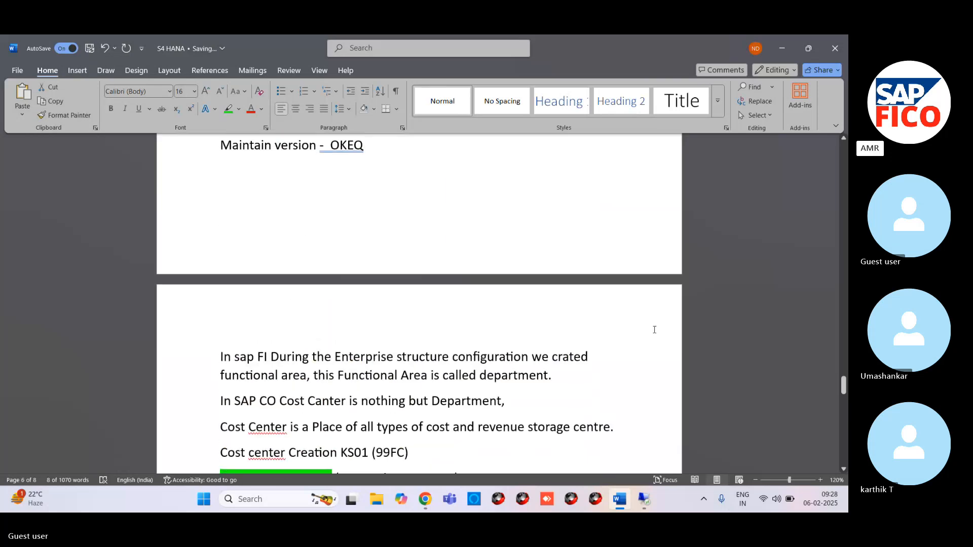
click(842, 470)
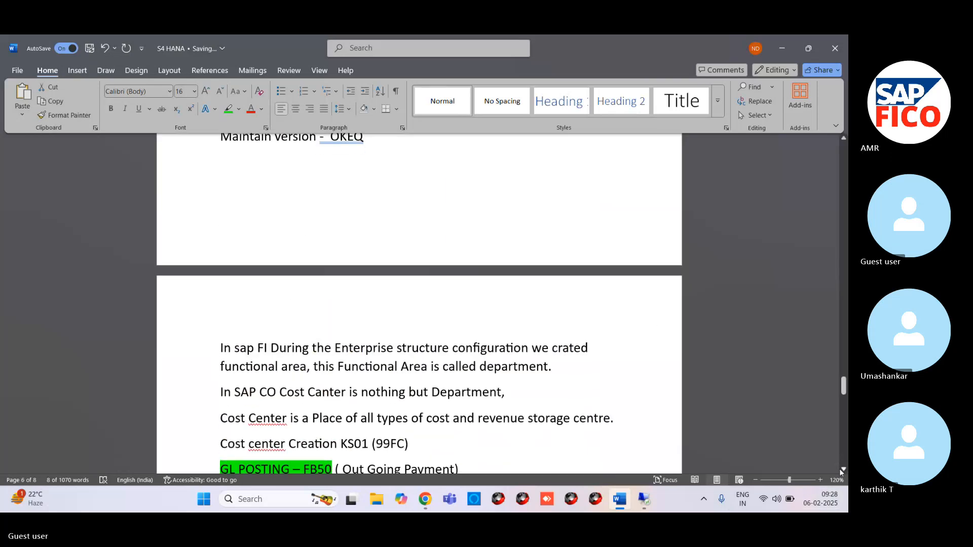
scroll(839, 469, down, 4)
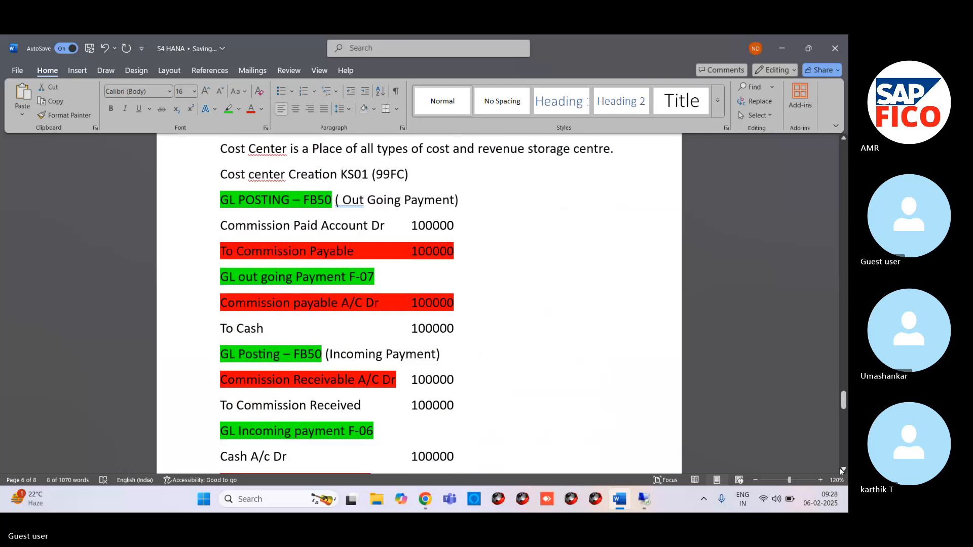
click(841, 470)
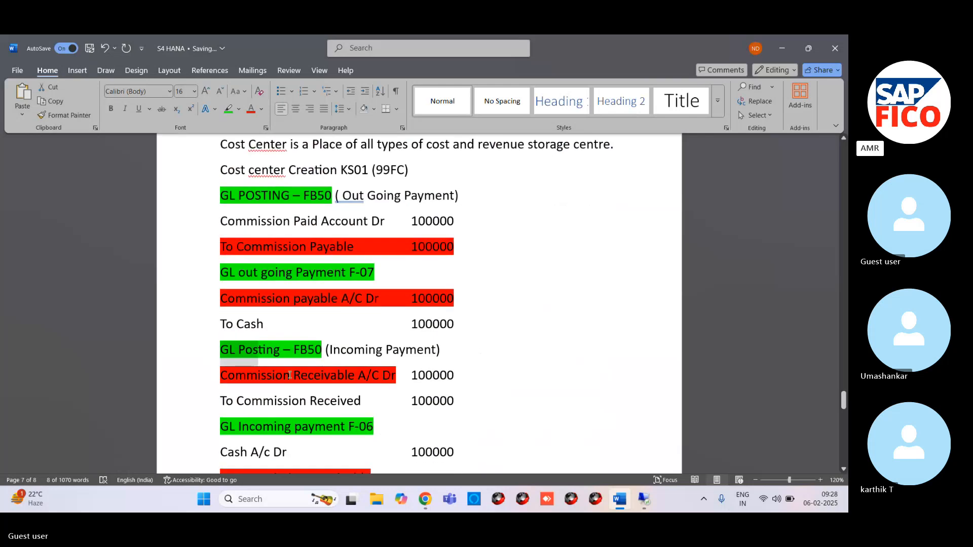
drag(221, 350, 436, 399)
key(ctrl+c)
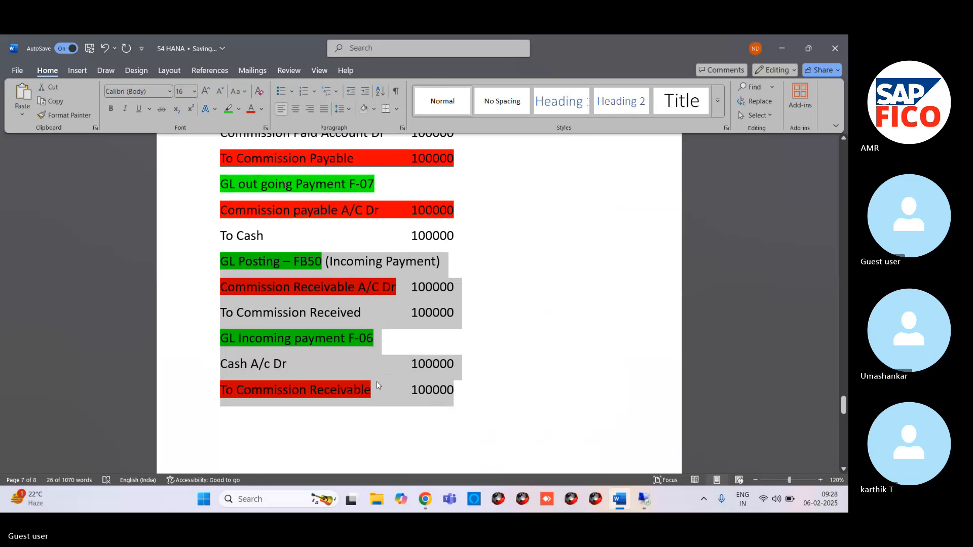
scroll(376, 383, down, 10)
click(383, 357)
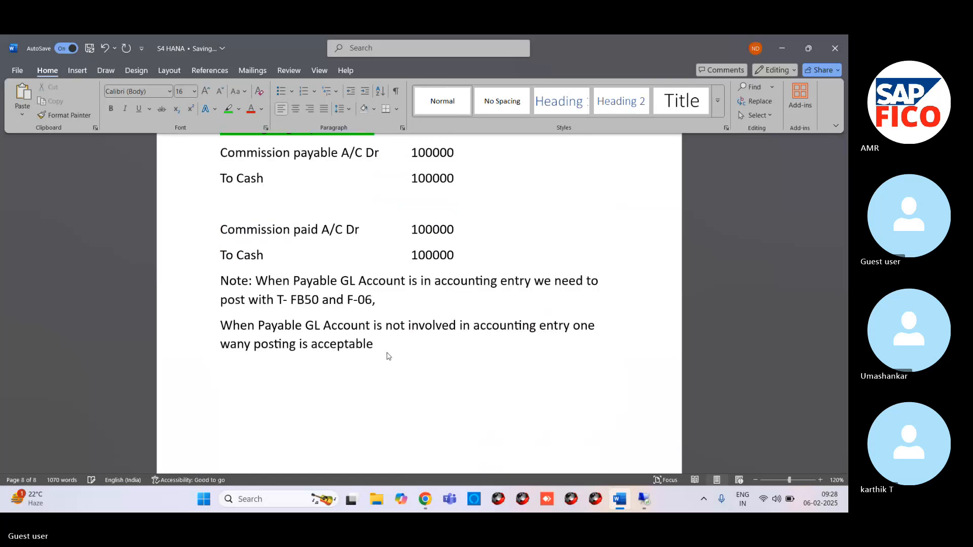
key(ctrl+v)
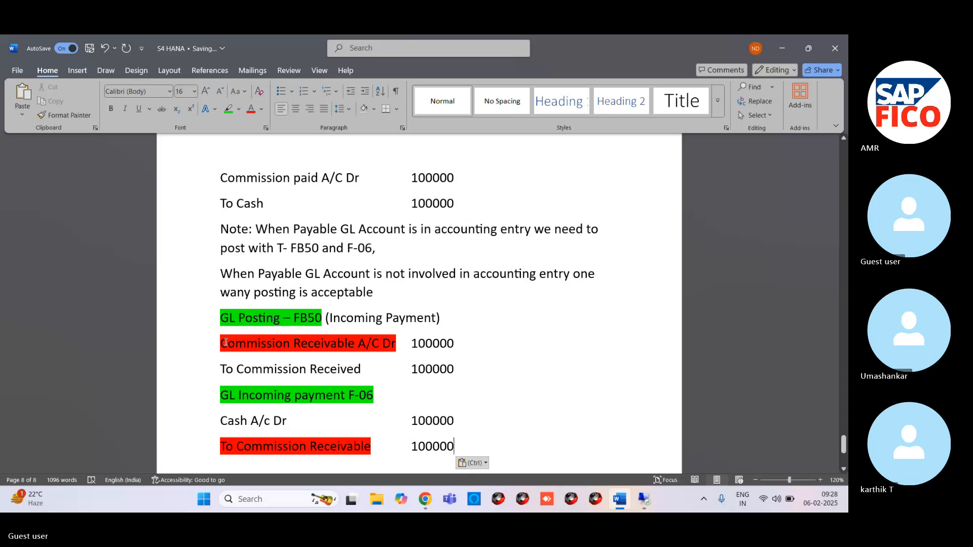
Step: Remove the highlighting from the pasted lines "Commission Receivable A/C Dr" through "To Commission Receivable"
drag(226, 343, 402, 447)
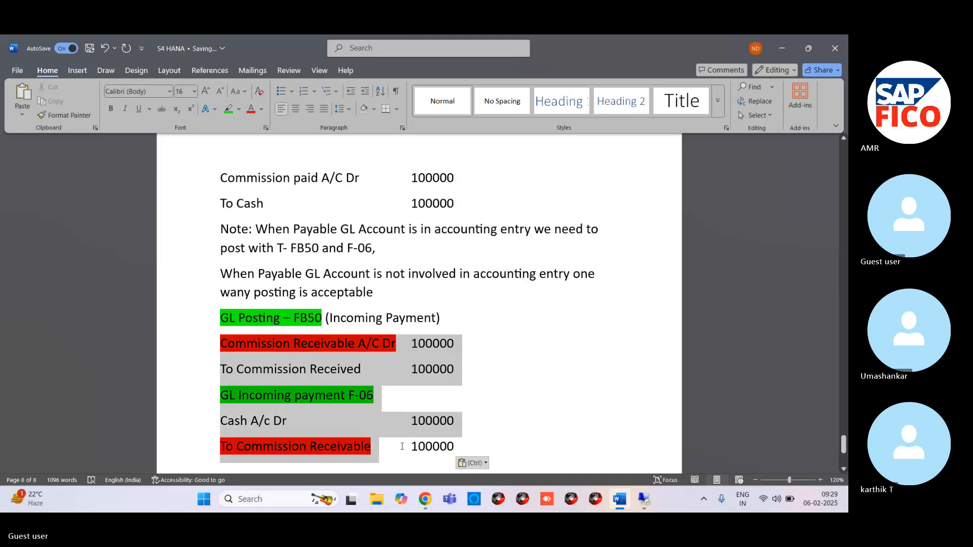
click(238, 109)
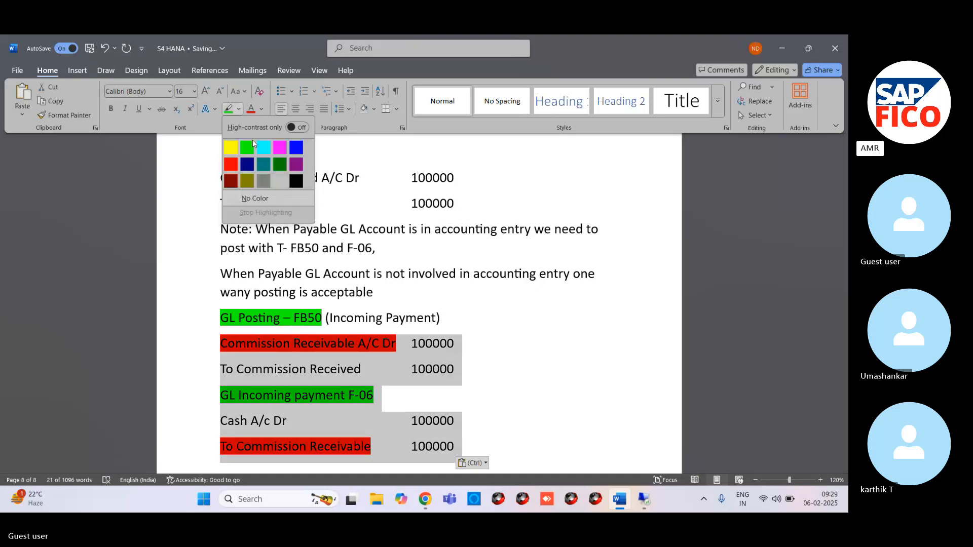
click(261, 200)
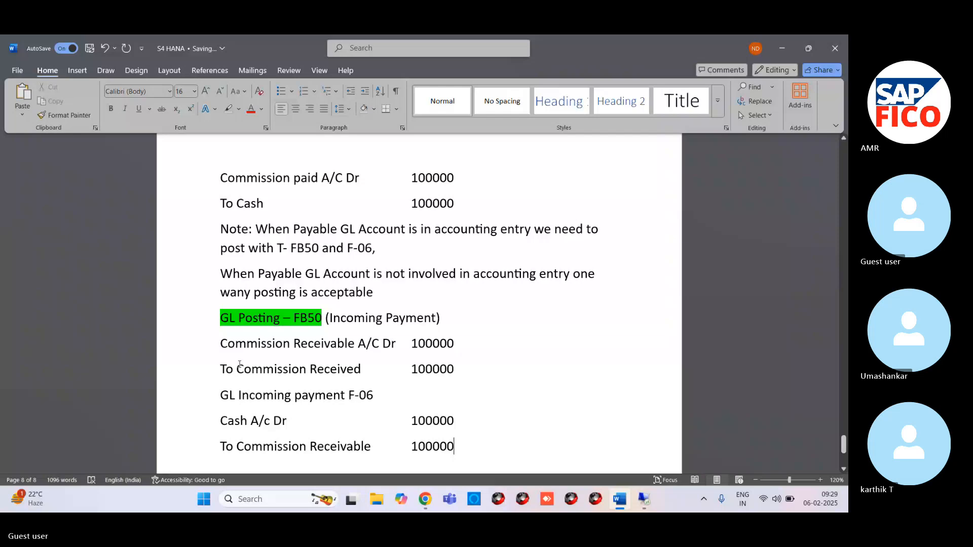
Step: Highlight in green the pasted heading "GL Incoming payment F-06" and the "(Incoming Payment" text of the FB50 heading above it
drag(223, 393, 373, 396)
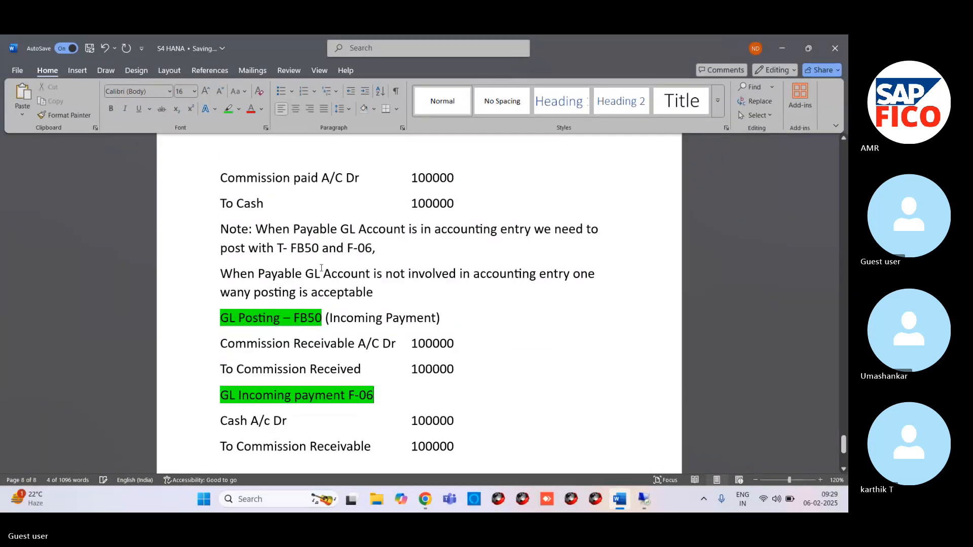
drag(294, 318, 436, 317)
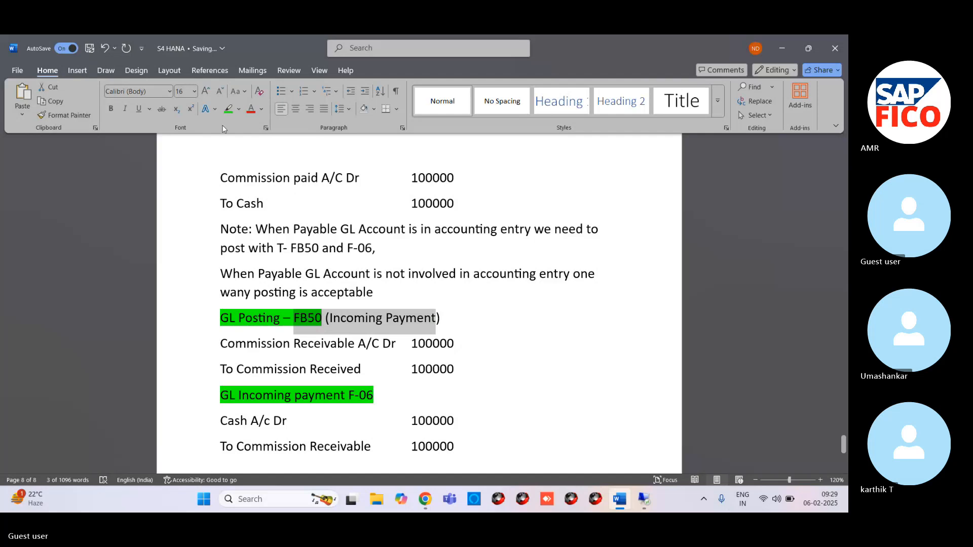
click(227, 109)
click(513, 221)
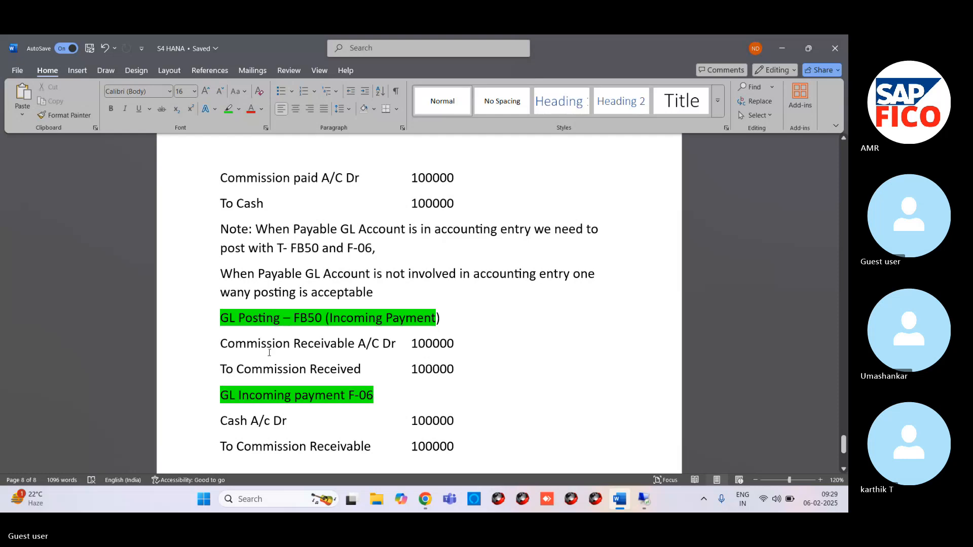
click(210, 324)
click(200, 346)
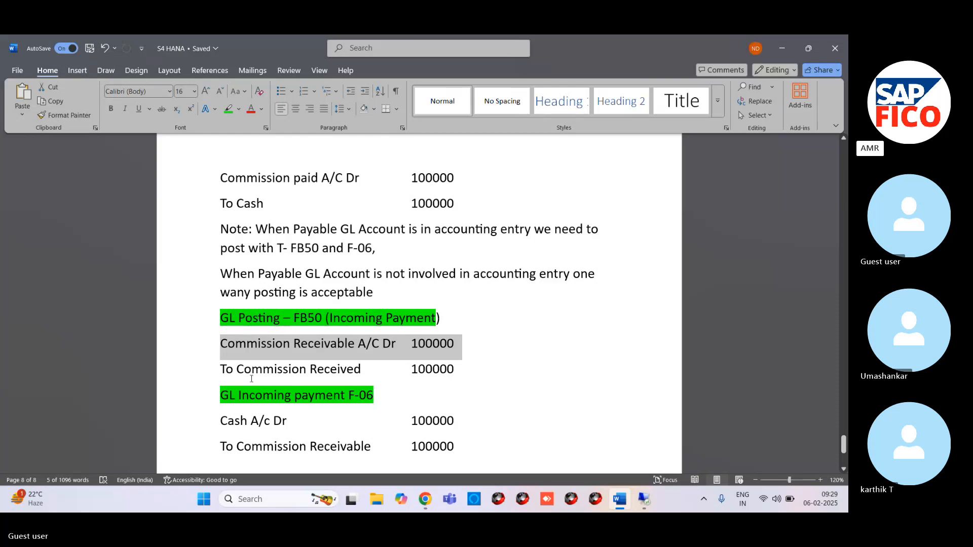
click(214, 323)
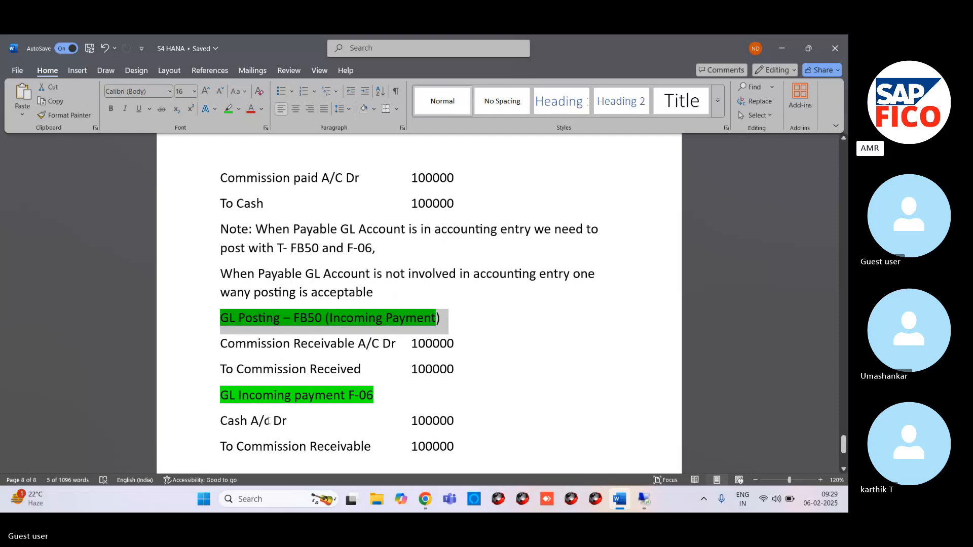
Step: Add the line "Cash A/C Dr" with the amount 100000 below "To Commission Receivable"
scroll(268, 420, down, 3)
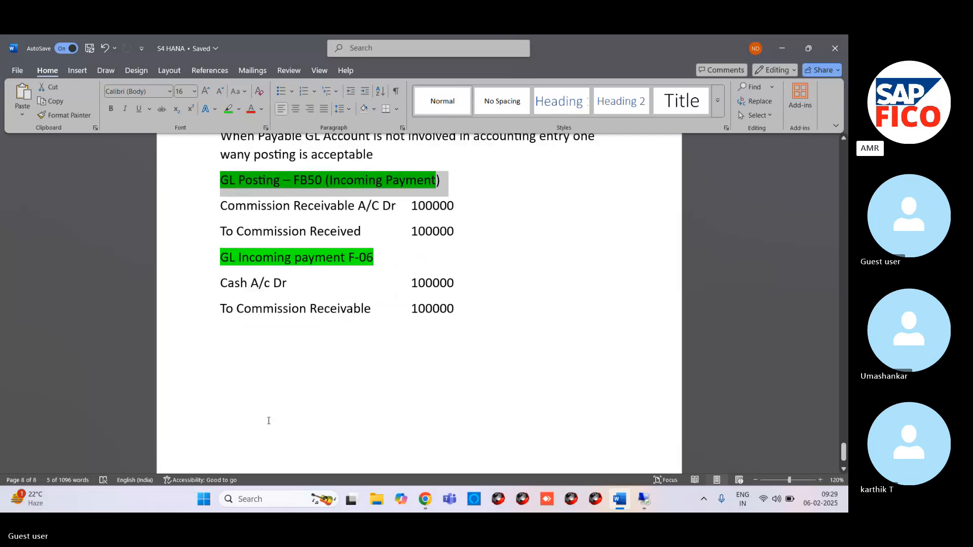
click(474, 309)
key(Return)
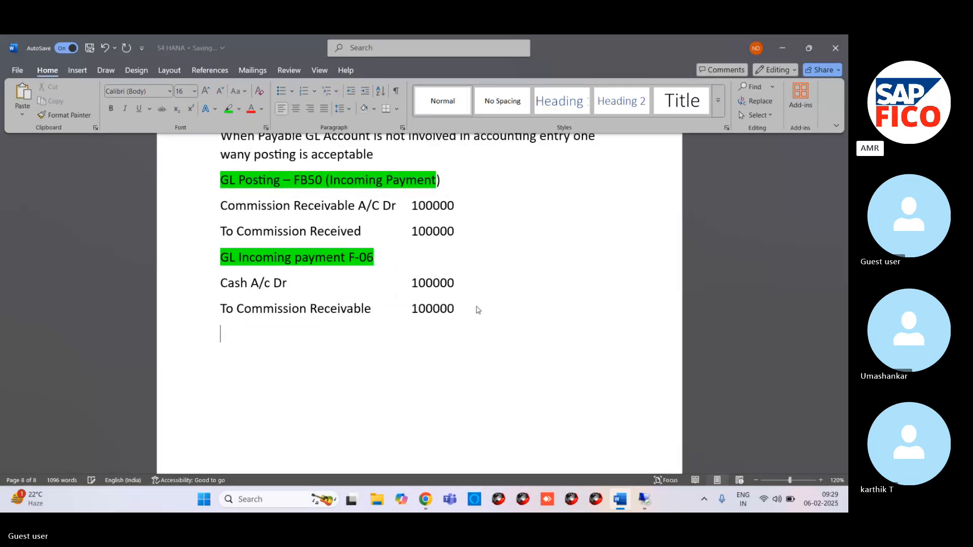
text(Cash)
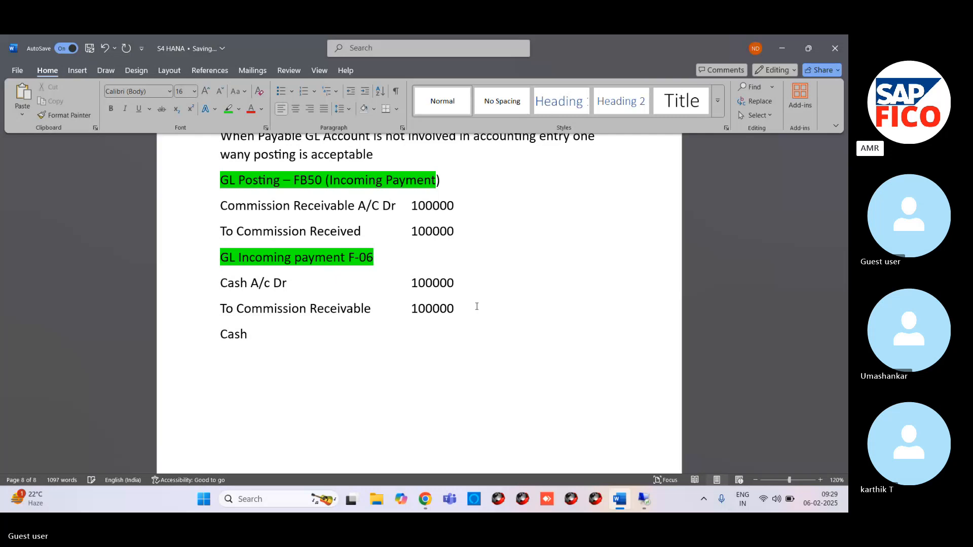
text( A?)
key(BackSpace)
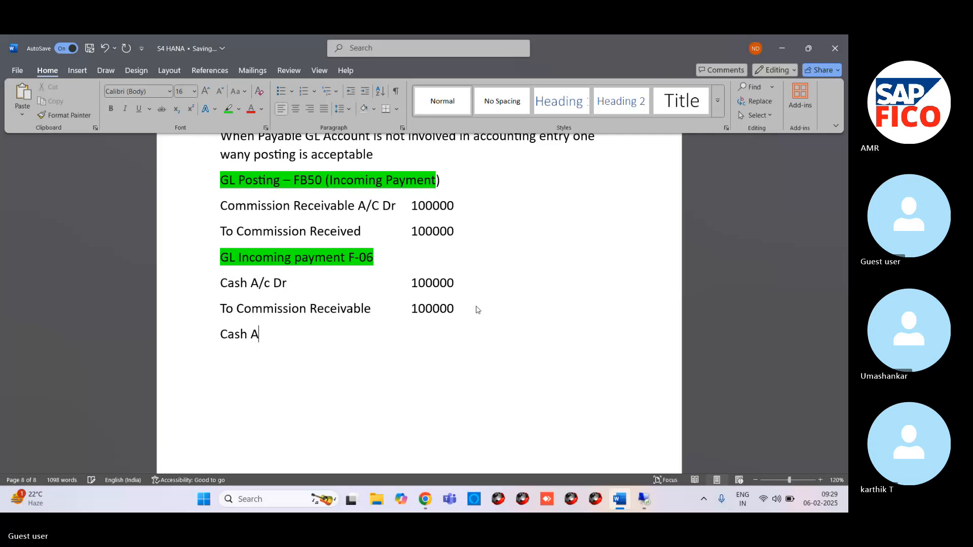
text(/C Dr)
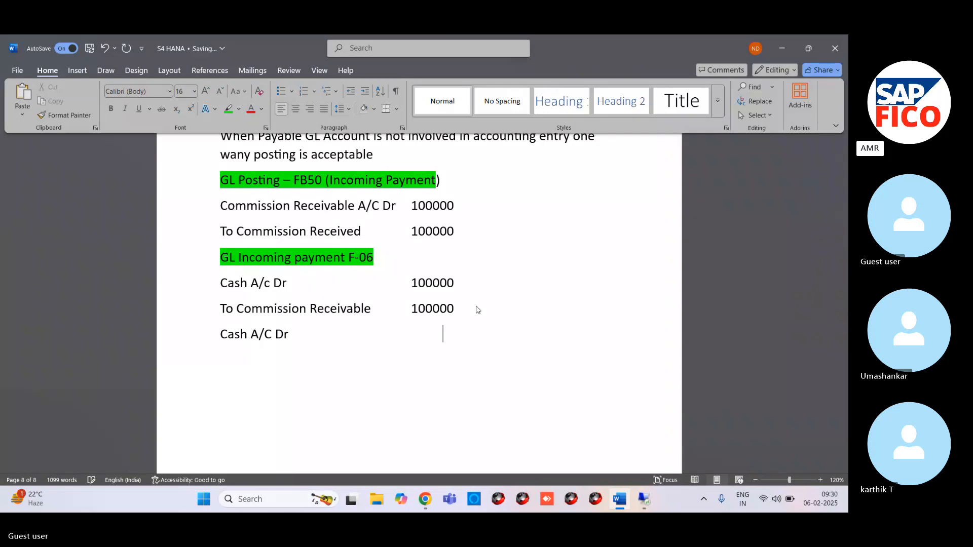
key(Tab)
text(100000)
Step: Add the line "Commision Received A/C" with the amount 100000 below the new cash line
key(Return)
text(Commisio)
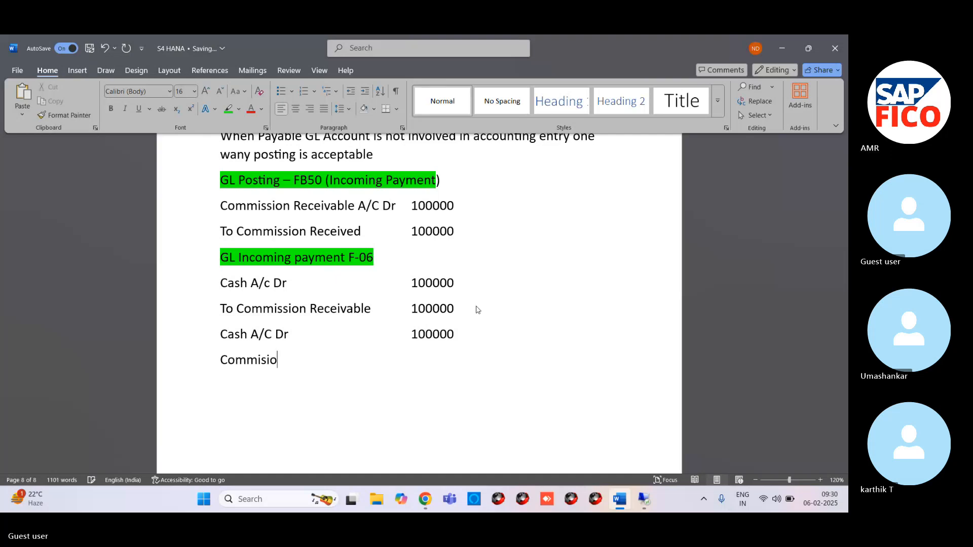
text(n Received)
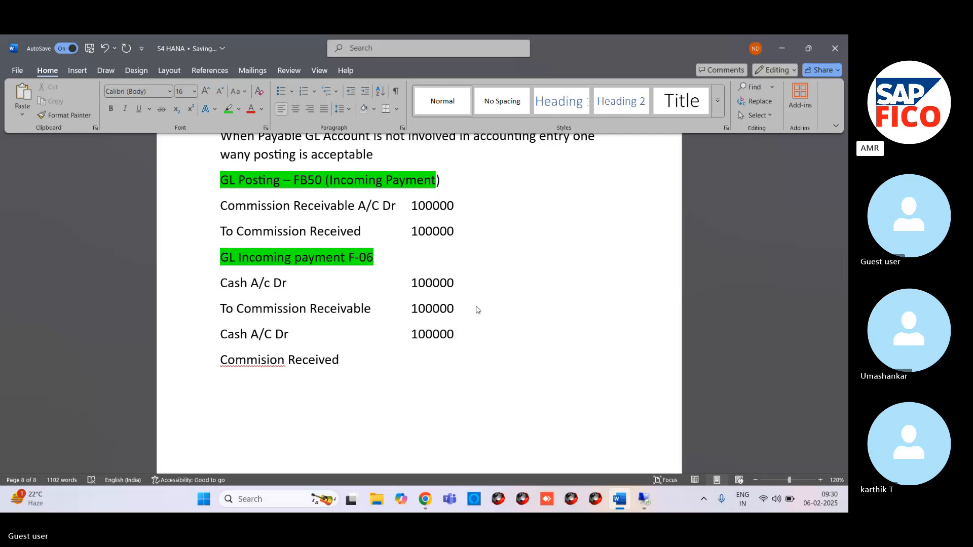
text( A ?)
key(BackSpace)
key(BackSpace)
text(/C)
key(Tab)
text(100000)
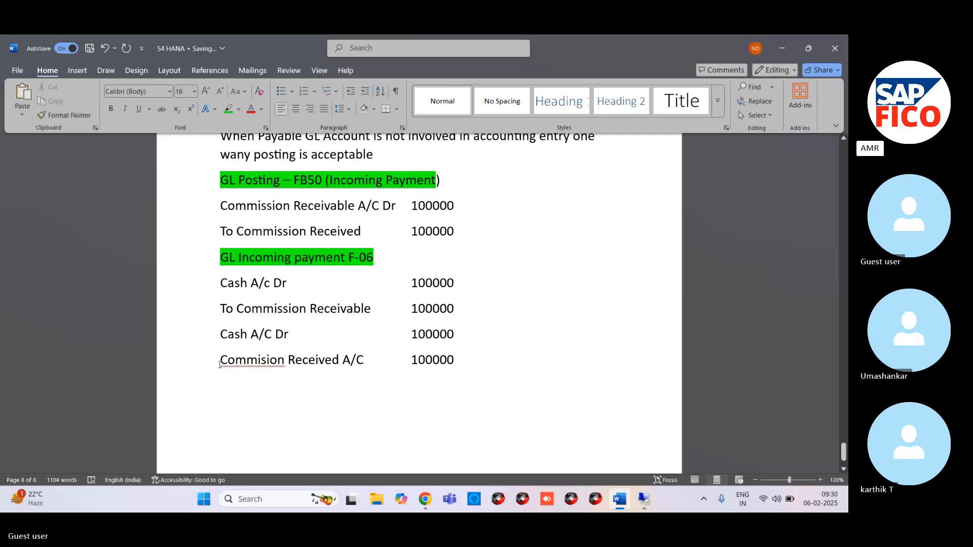
Step: Correct the last line to read "To Commission Received A/C" and align its amount with the column above
text(To)
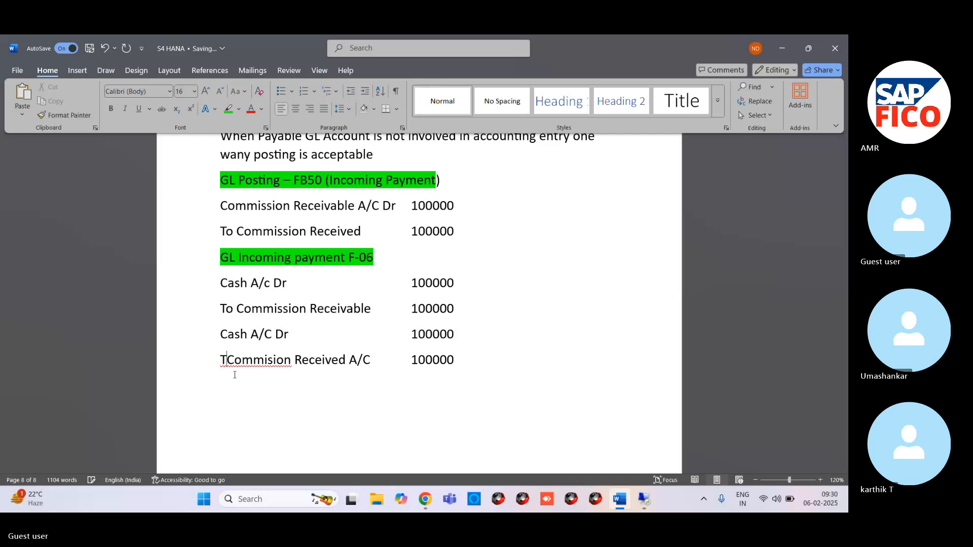
right_click(273, 360)
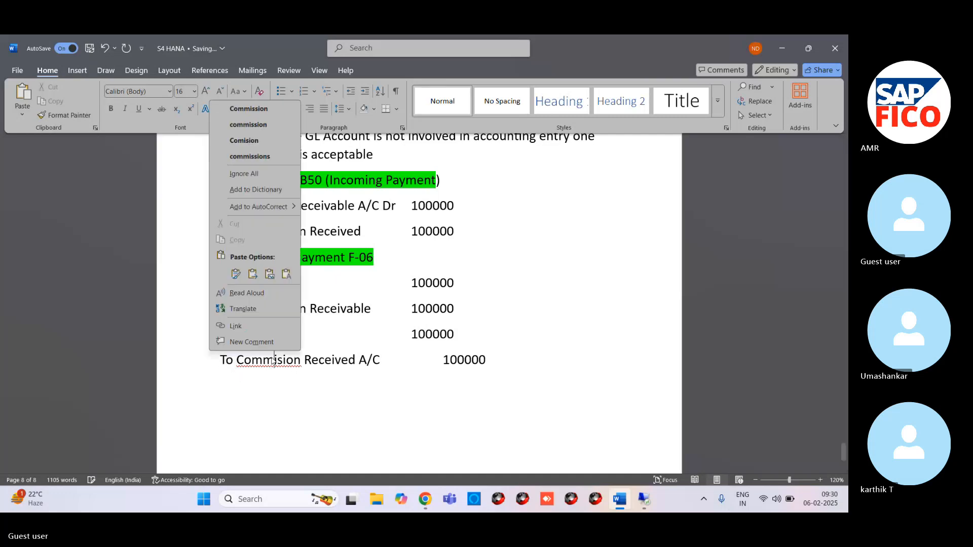
click(248, 108)
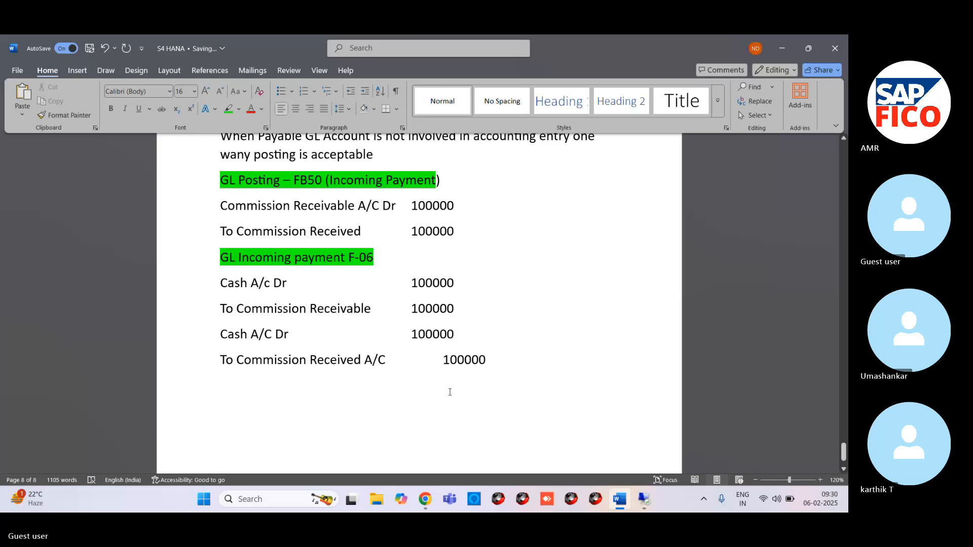
click(444, 361)
key(BackSpace)
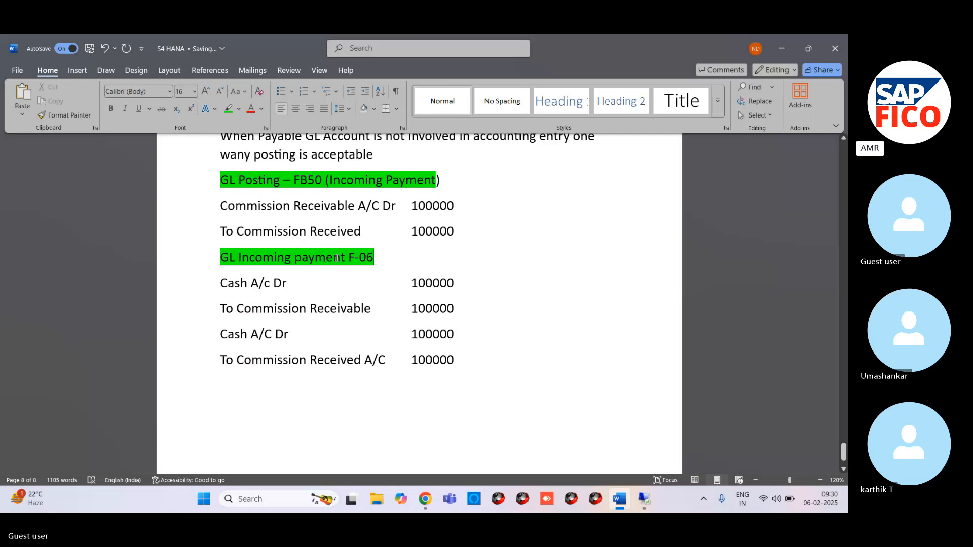
drag(341, 256, 376, 254)
click(377, 254)
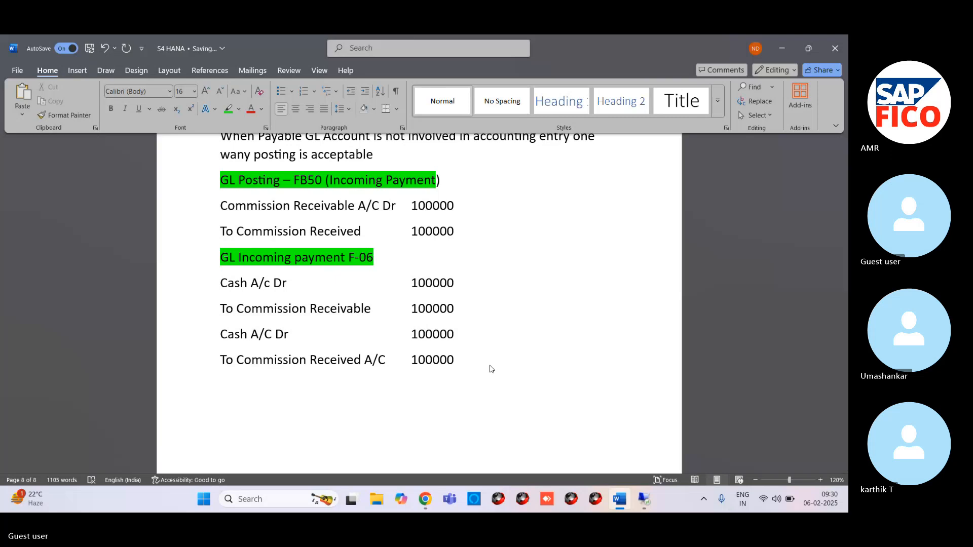
text(Okay)
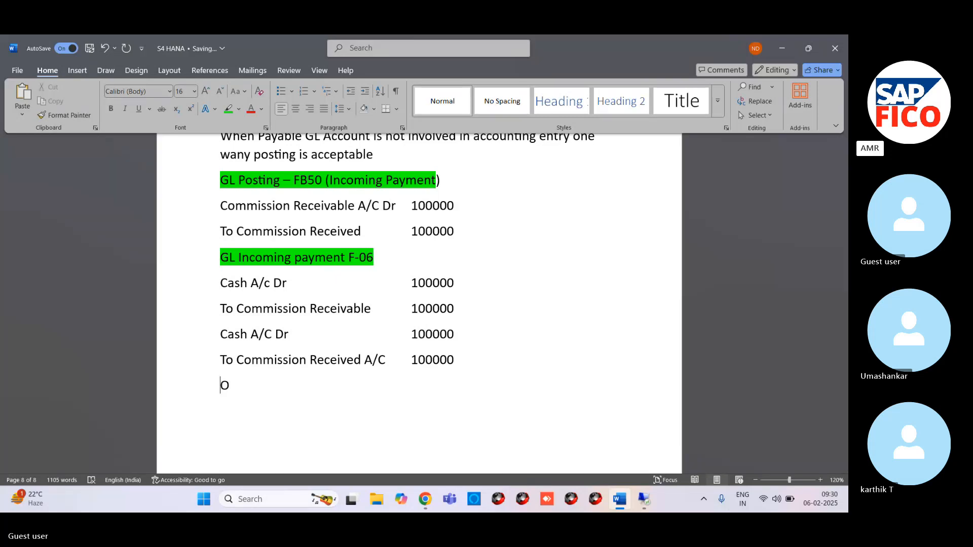
key(BackSpace)
key(BackSpace)
key(BackSpace)
key(BackSpace)
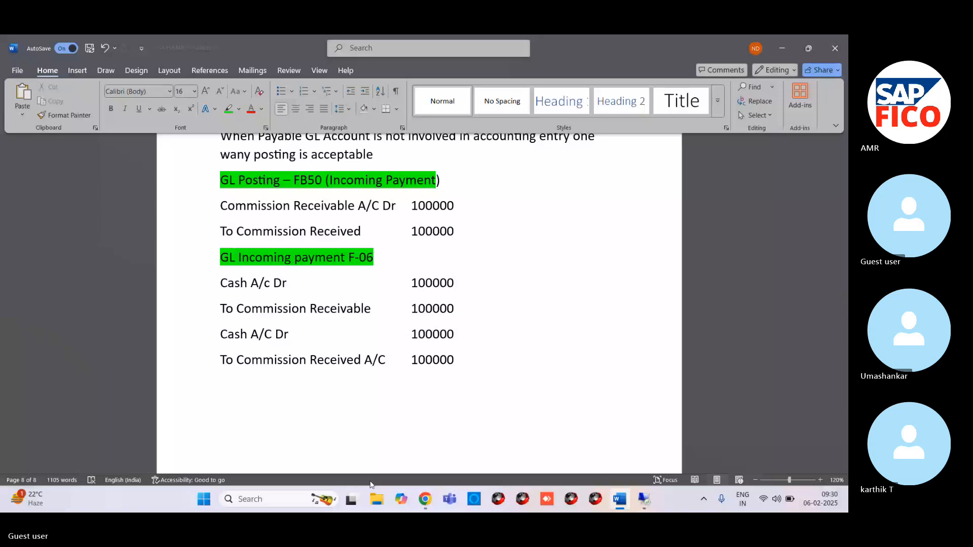
Step: Copy the Receivable GL Account note from the Skype chat below the last entry in the Word document and correct "Not" to "Note"
click(425, 499)
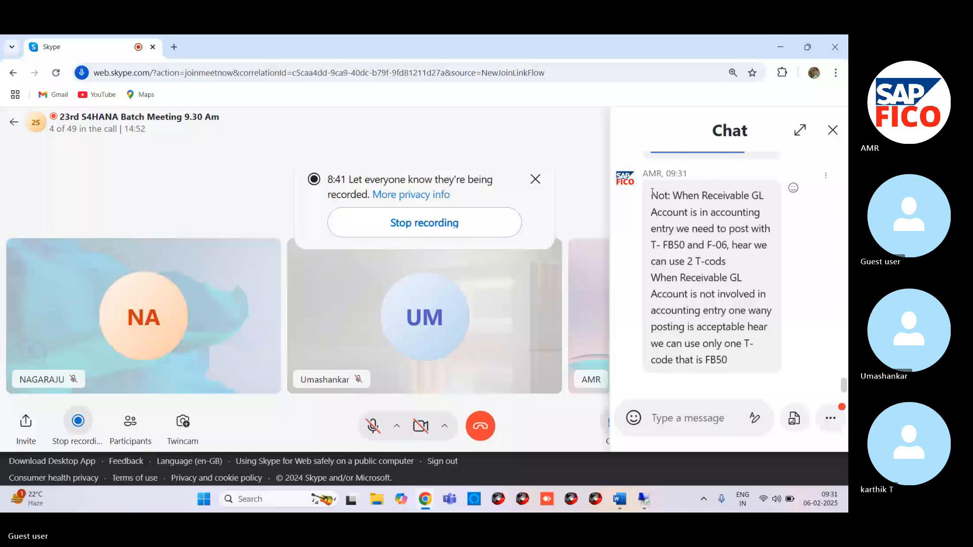
drag(652, 192, 766, 392)
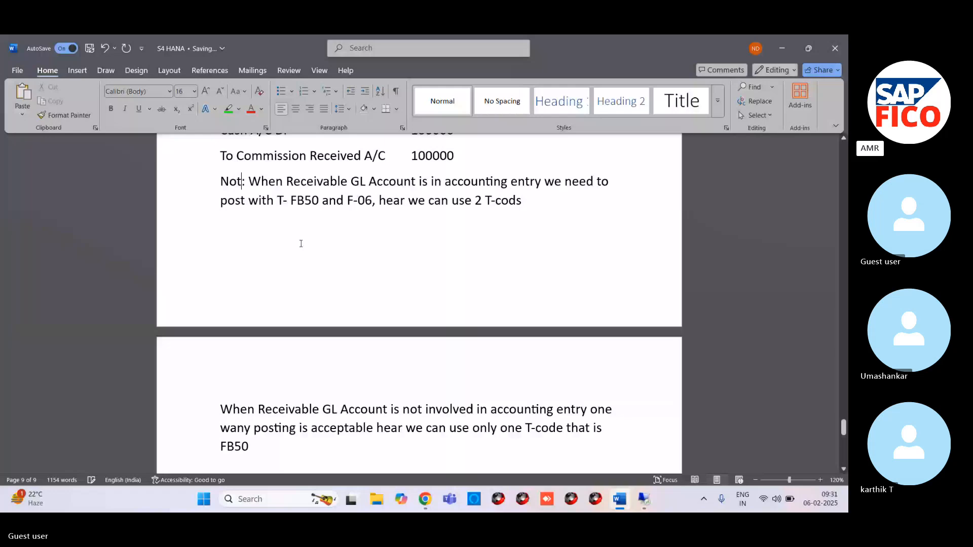
text(e)
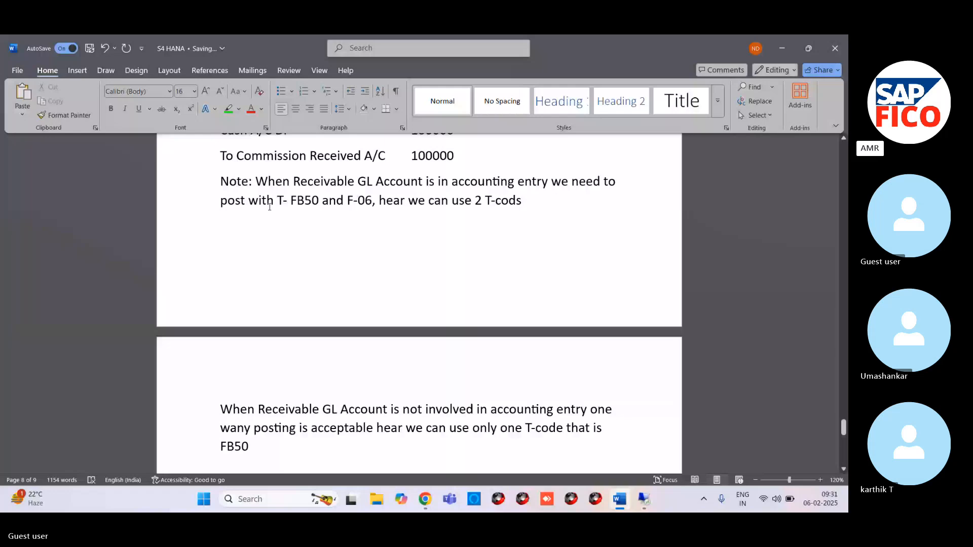
Step: Examine the two pasted notes on posting with and without a Receivable GL Account
triple_click(253, 182)
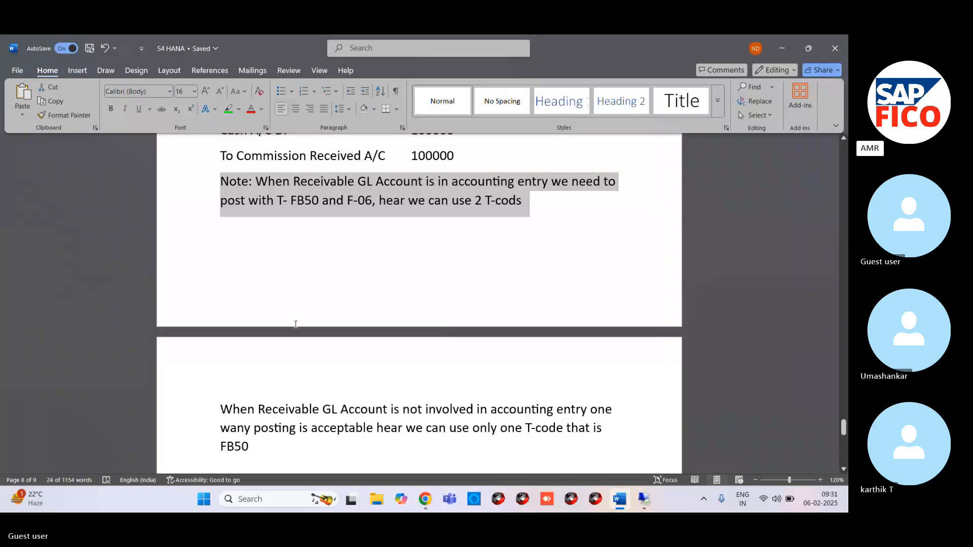
click(221, 409)
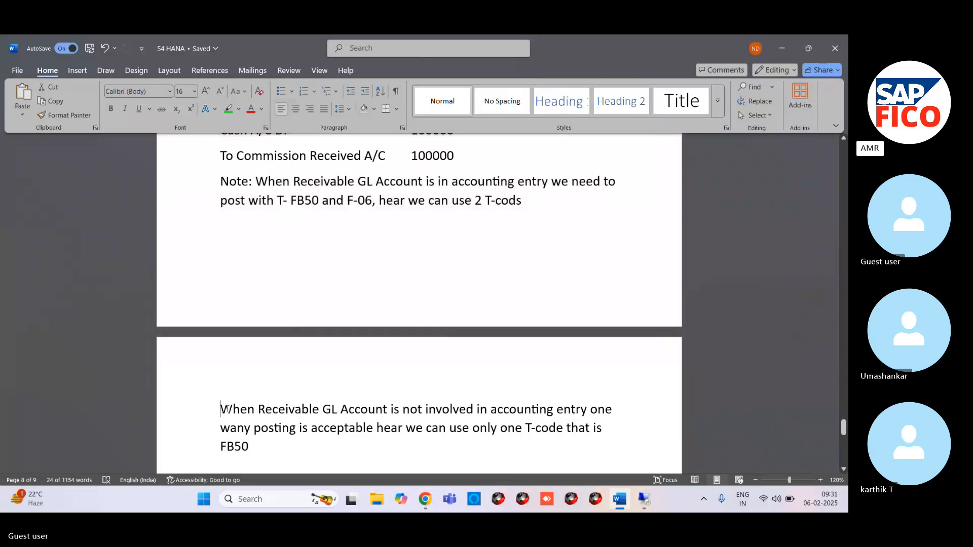
drag(226, 409, 608, 448)
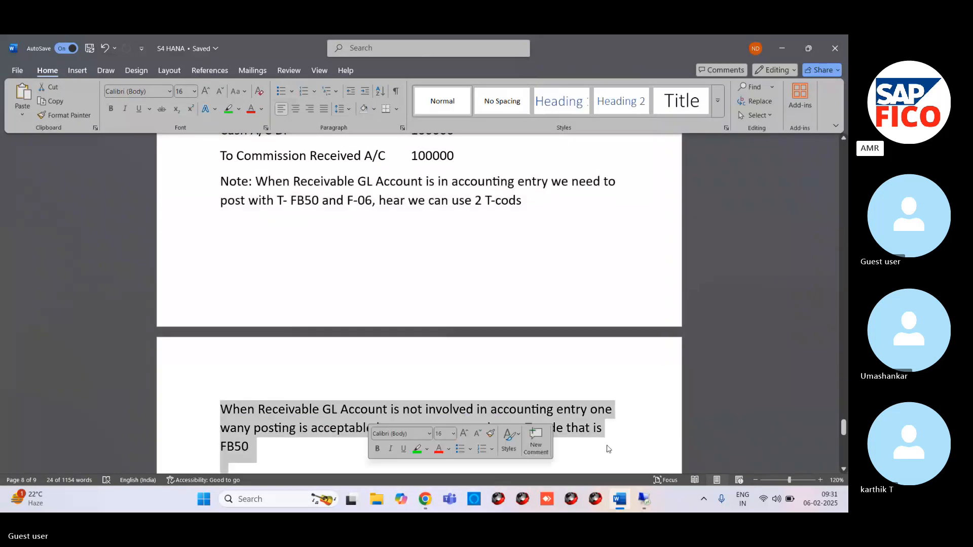
click(608, 448)
scroll(271, 338, down, 2)
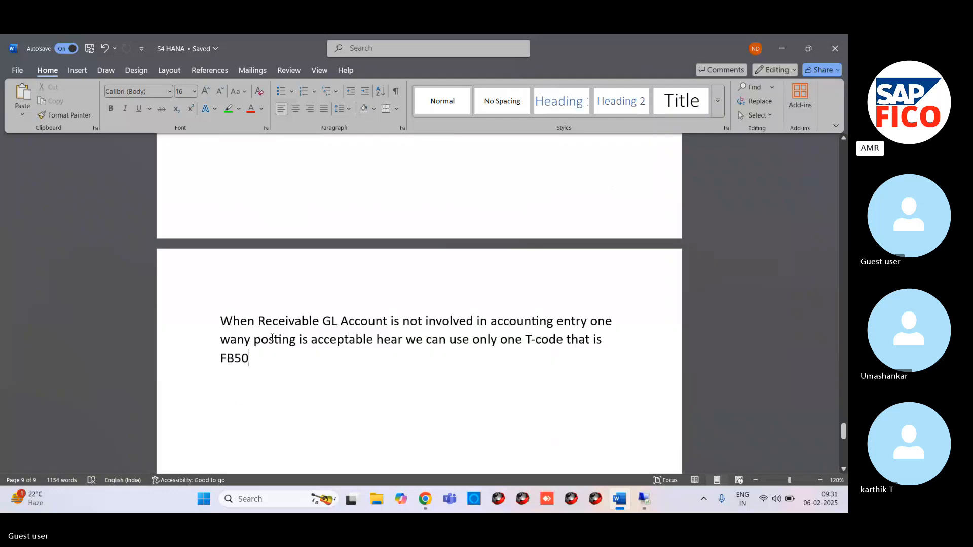
drag(222, 313, 304, 360)
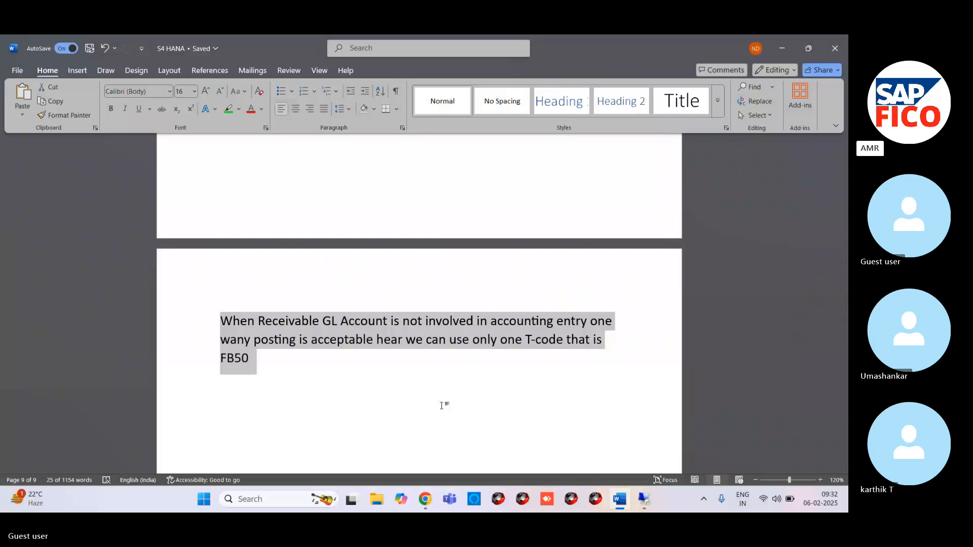
click(365, 401)
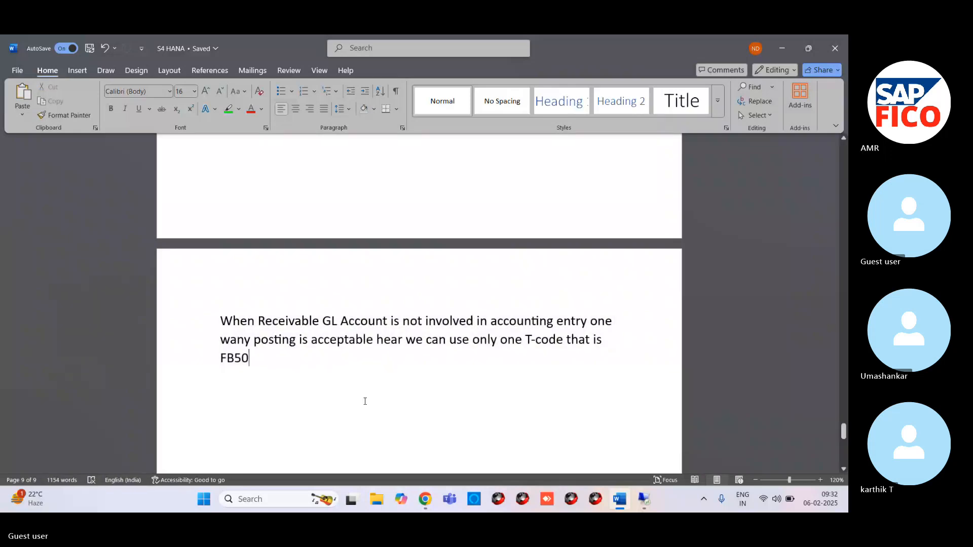
mouse_move(425, 500)
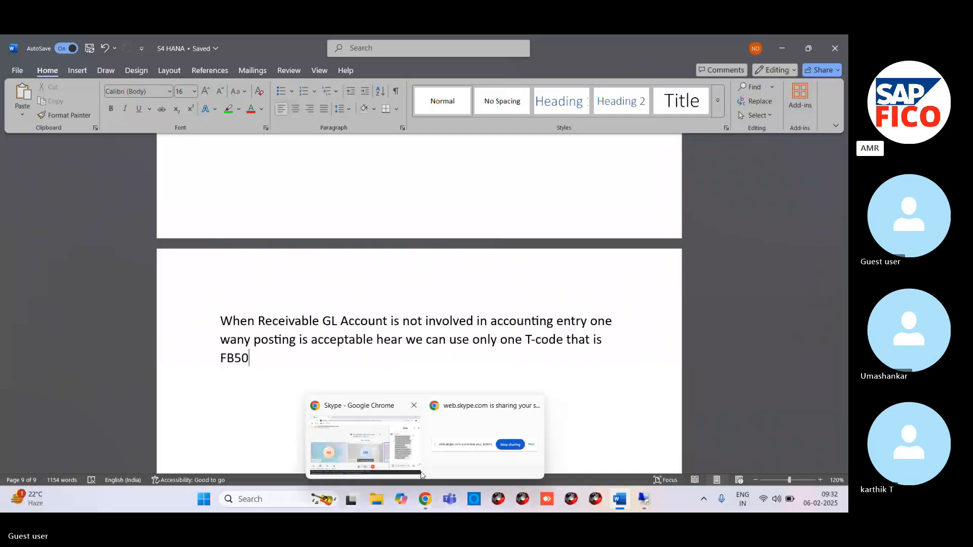
click(397, 430)
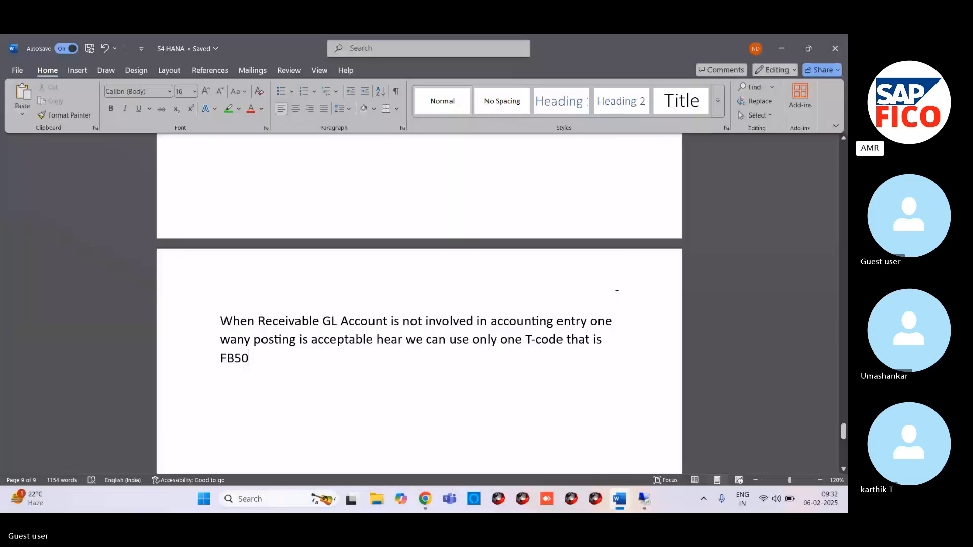
Step: Switch to SAP in the remote desktop session, start transaction FB50 and set the document date to 06.02.2025
click(644, 499)
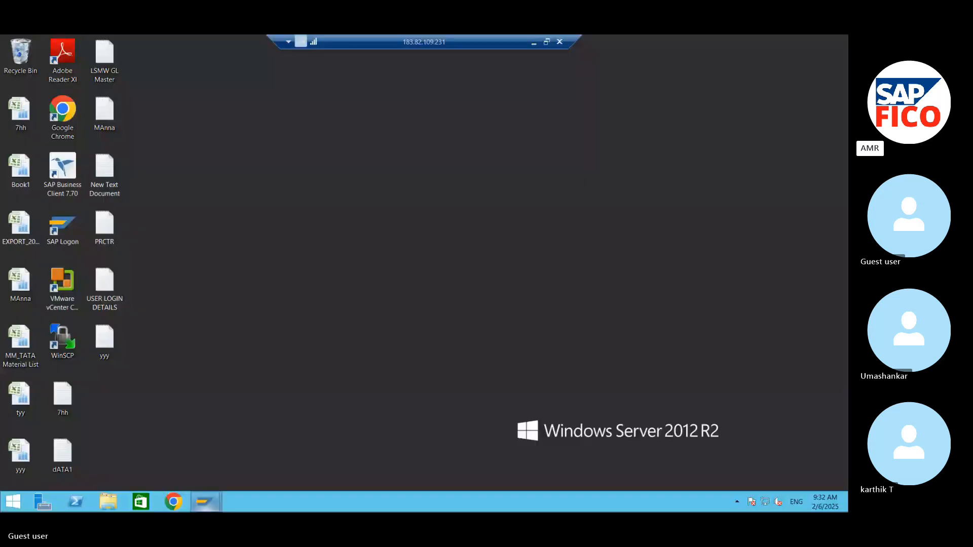
click(200, 511)
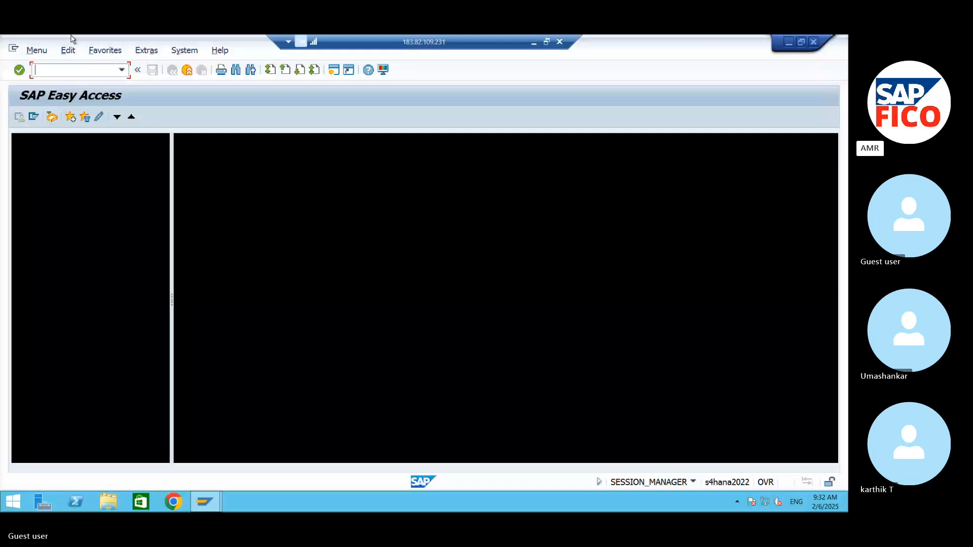
text(/n)
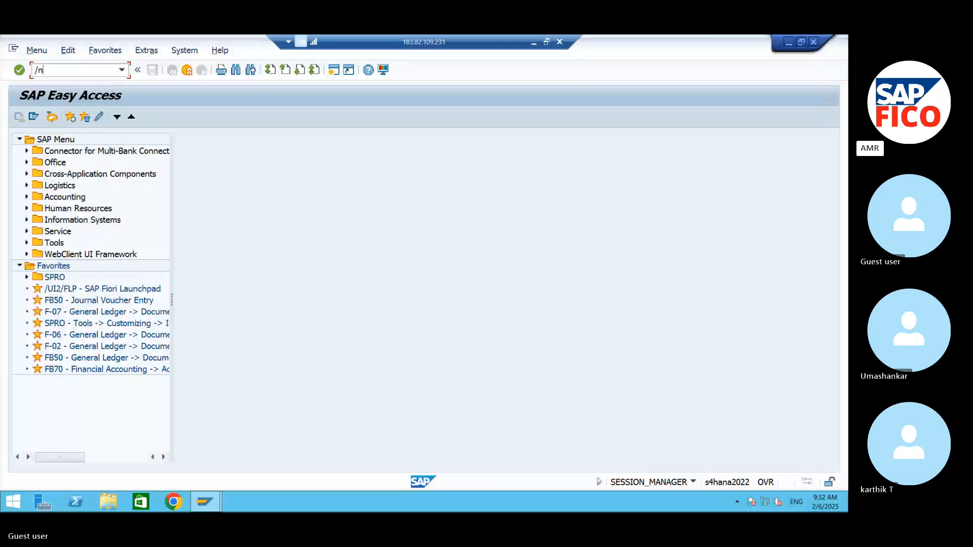
text(fb50)
key(Return)
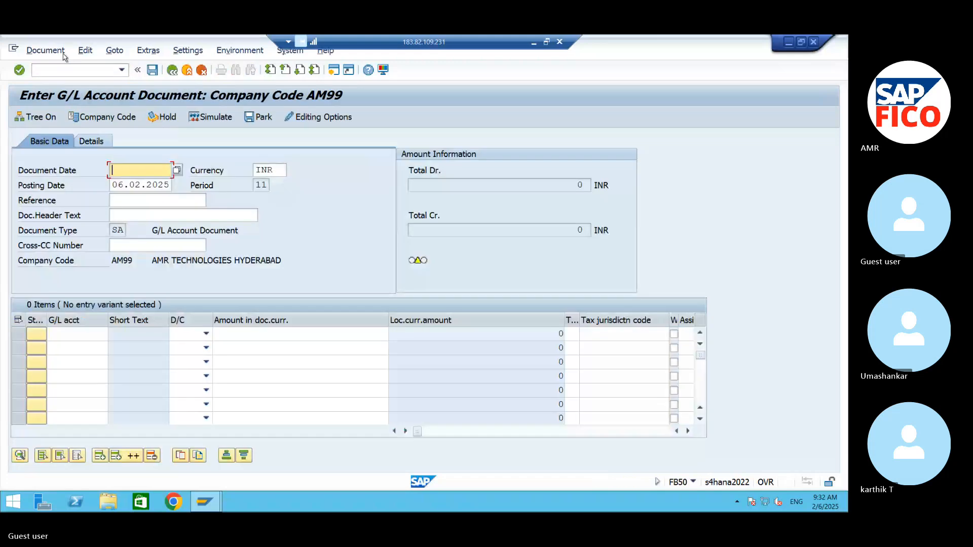
click(177, 170)
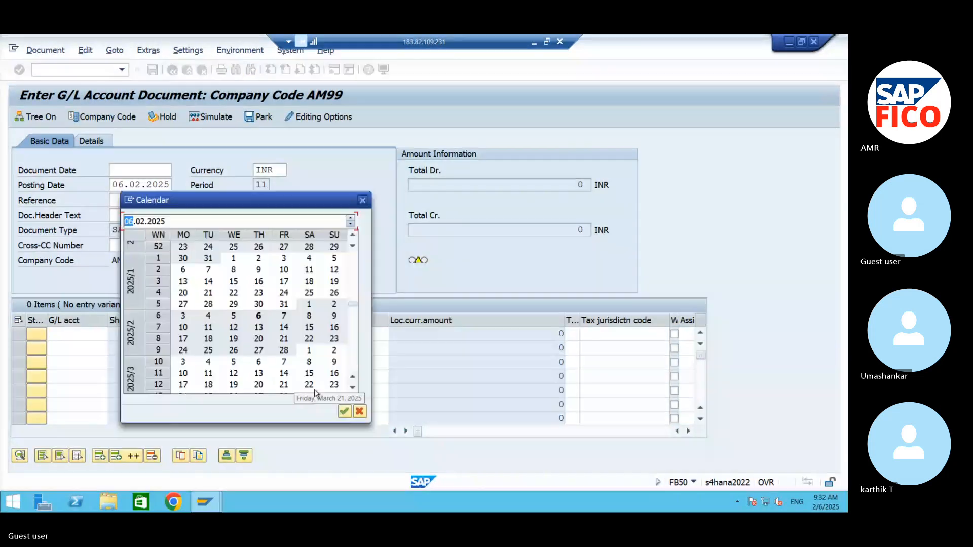
click(343, 411)
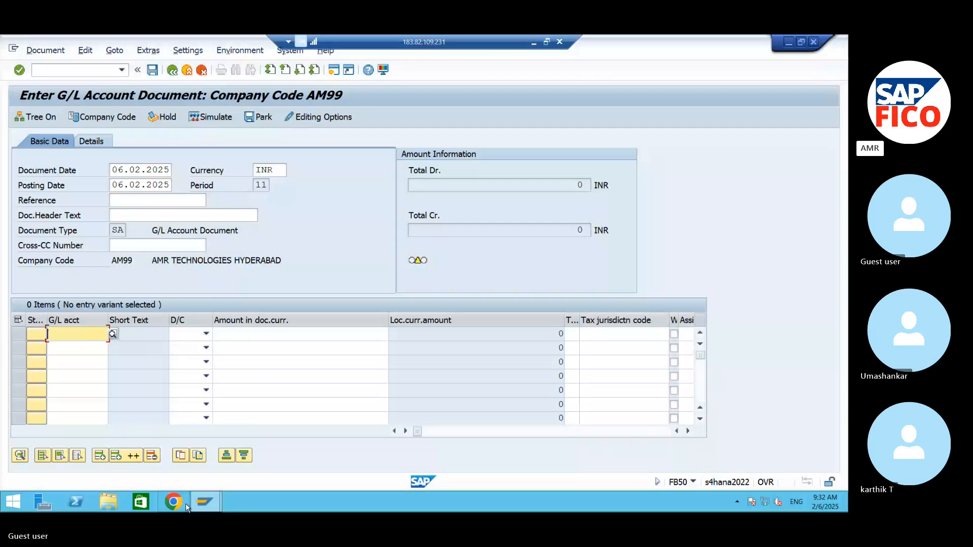
Step: Toggle the microphone in the Skype call and return to the S4 HANA document
mouse_move(205, 501)
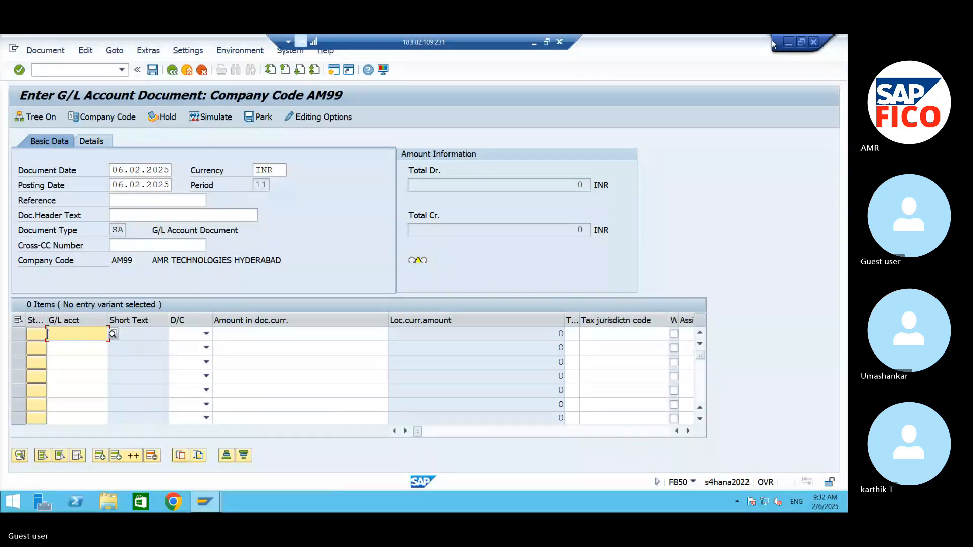
click(789, 42)
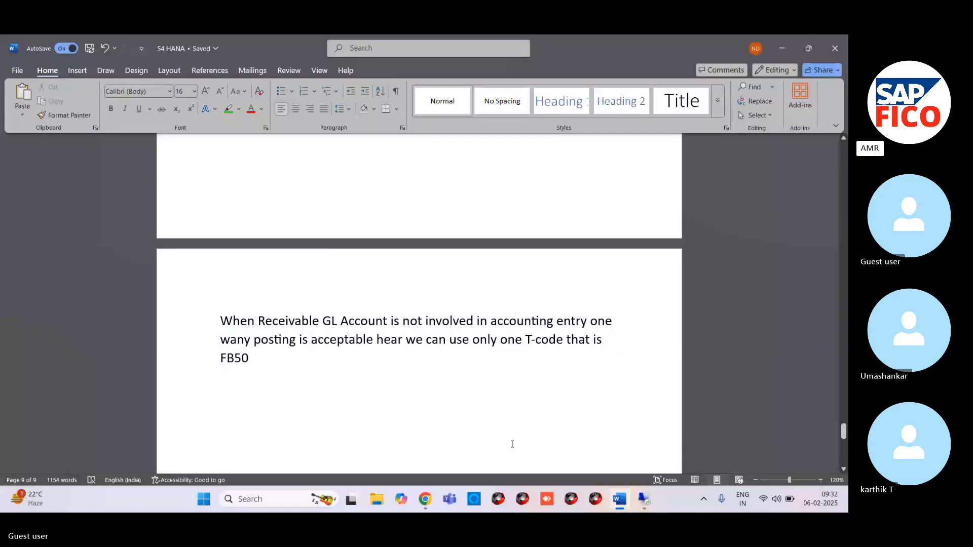
mouse_move(423, 501)
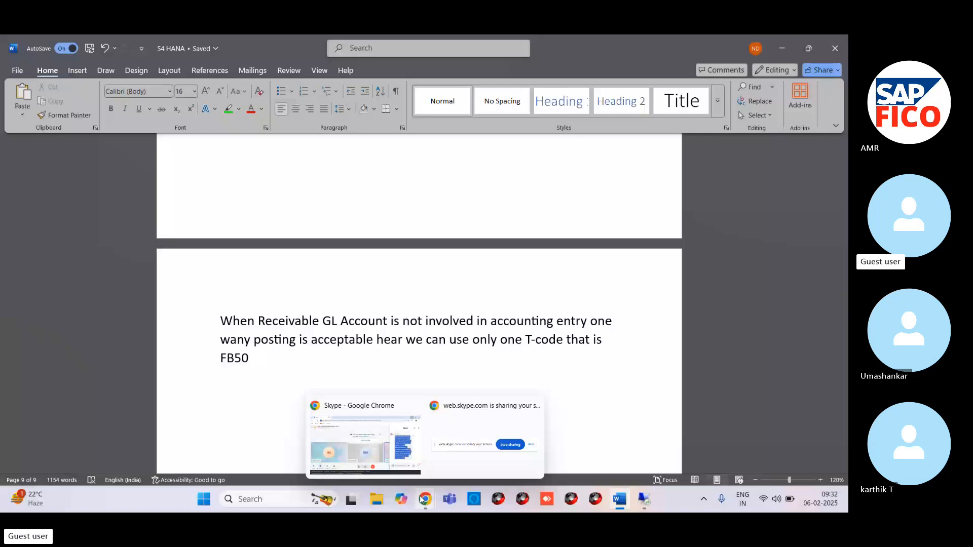
click(424, 501)
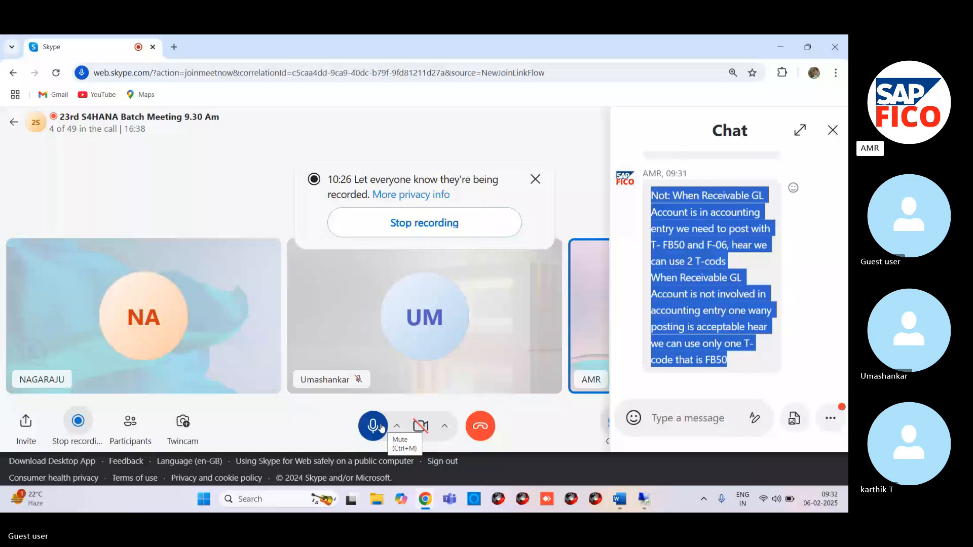
click(380, 428)
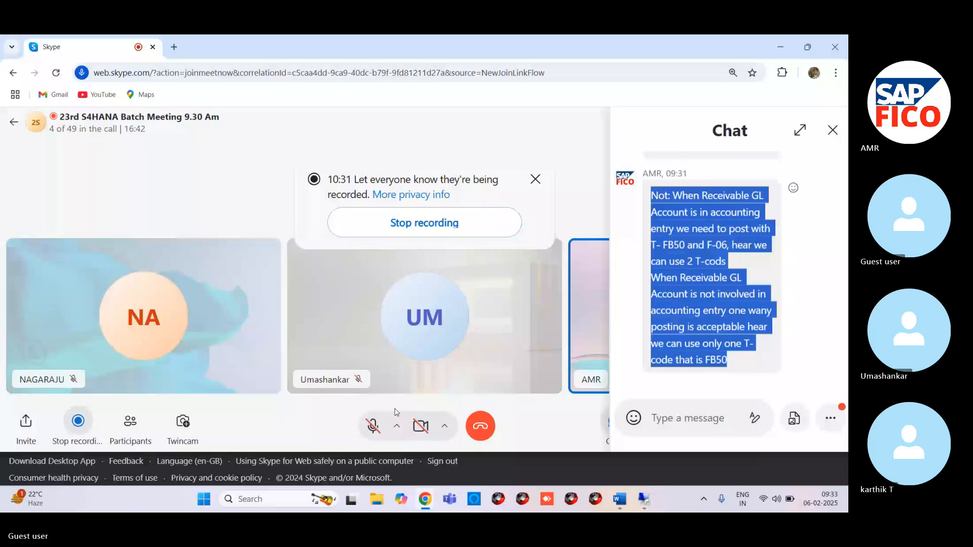
click(374, 427)
key(alt+Tab)
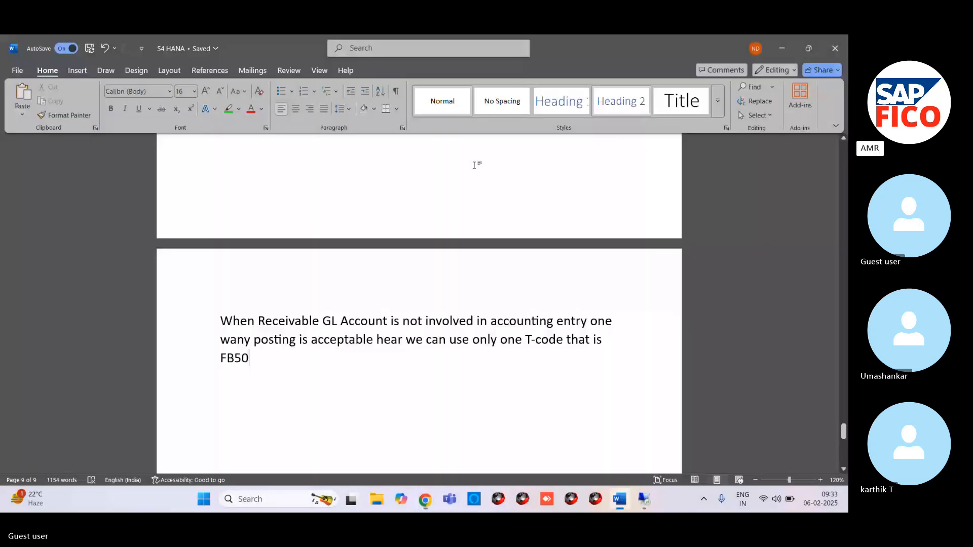
Step: Return to the FB50 entry in SAP and add a first line debiting COMMISSION PAID A/C (440000) with 100000
mouse_move(640, 504)
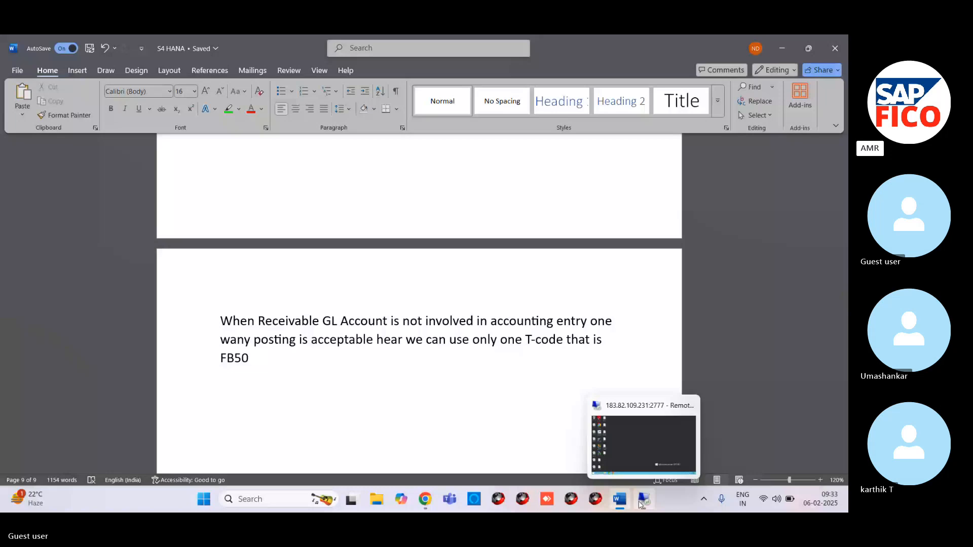
click(640, 504)
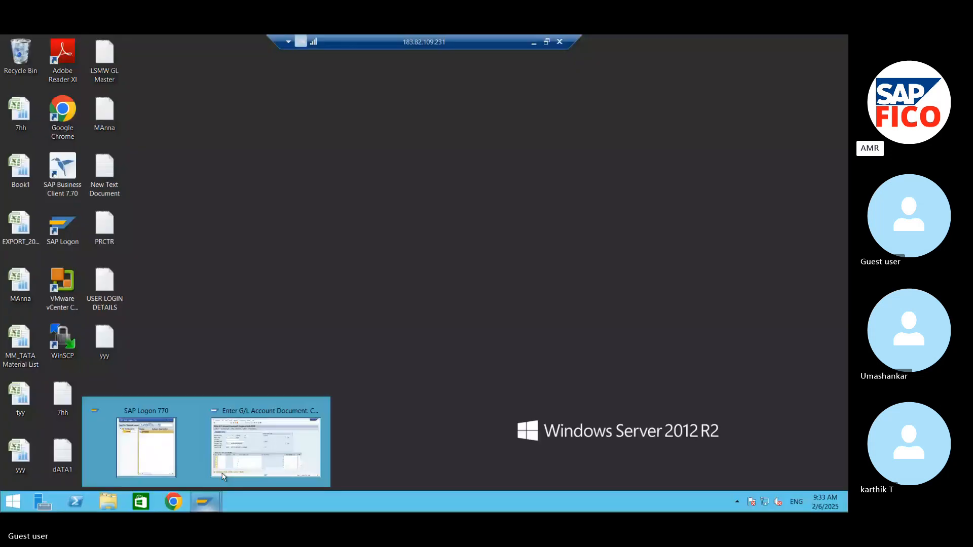
click(223, 475)
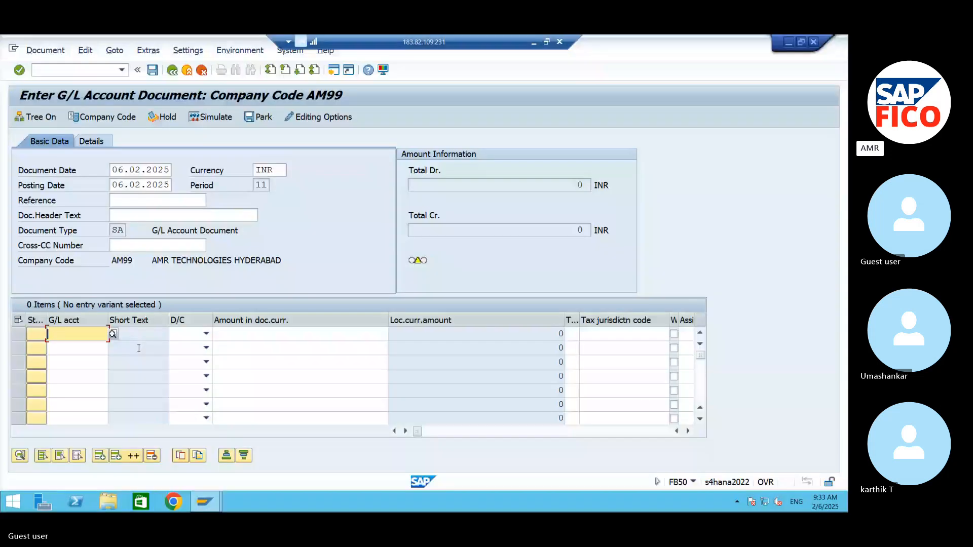
click(113, 334)
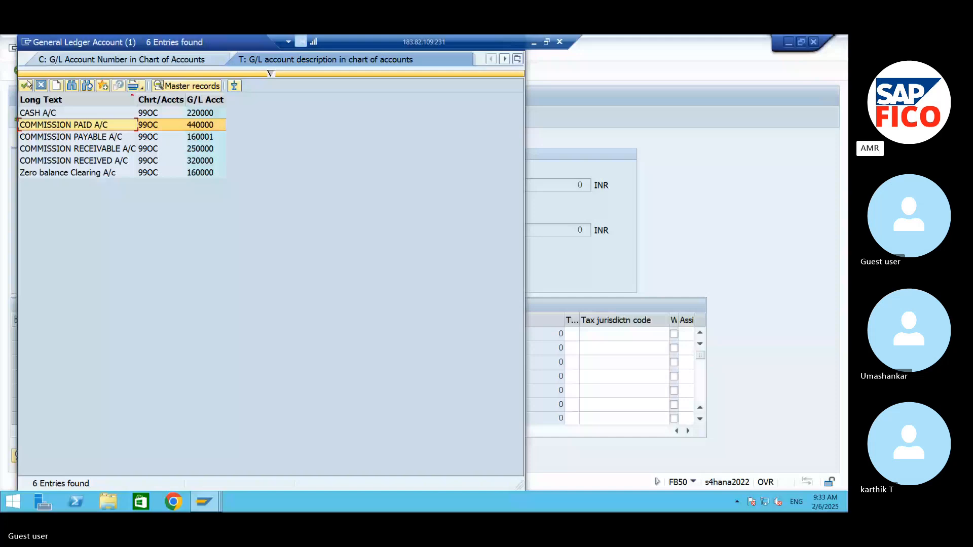
click(28, 85)
click(230, 336)
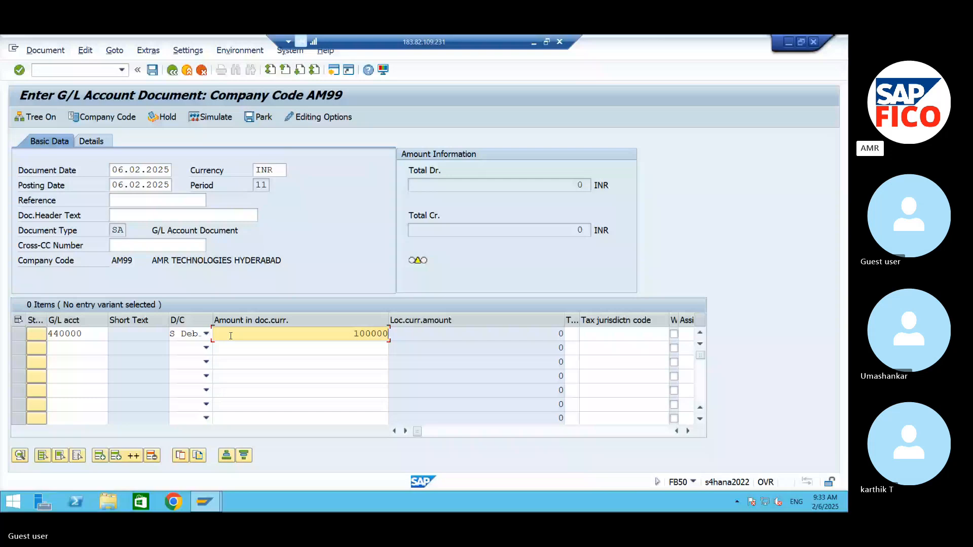
Step: Add a second line item crediting CASH A/C (220000) with 100000
key(F4)
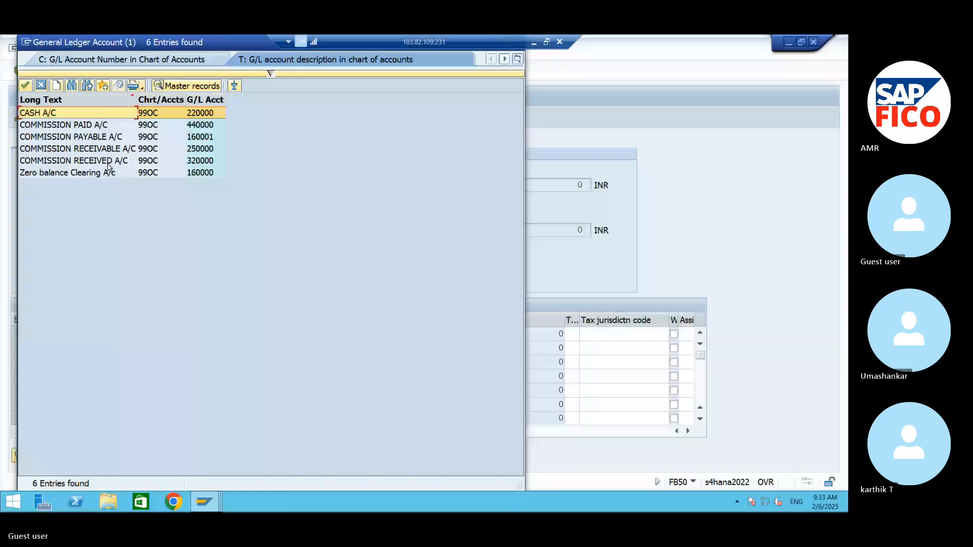
double_click(51, 113)
click(206, 348)
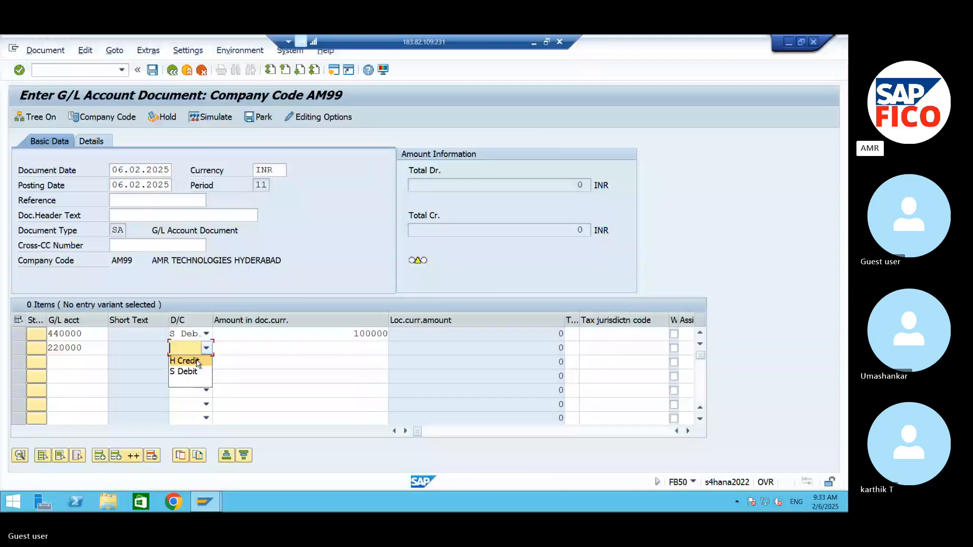
click(197, 361)
click(324, 347)
text(100)
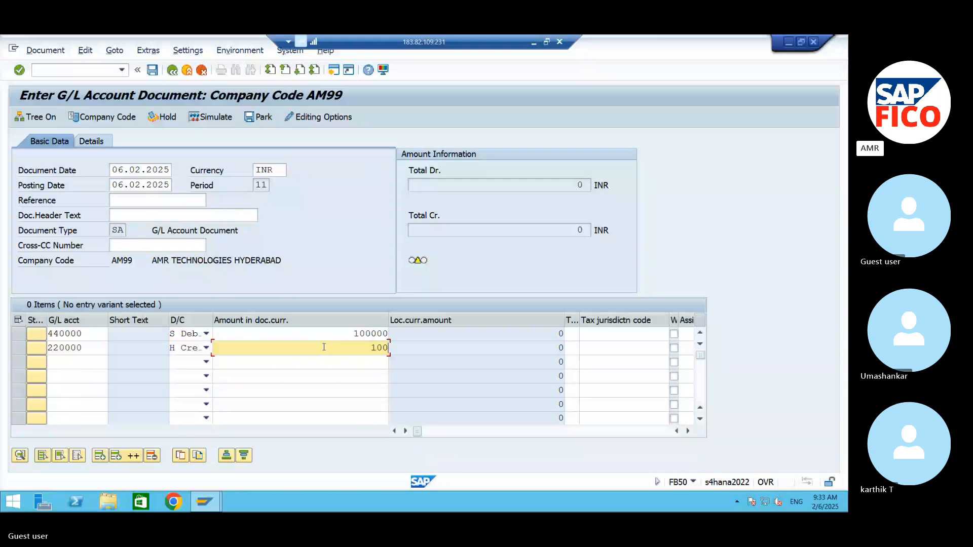
text(000)
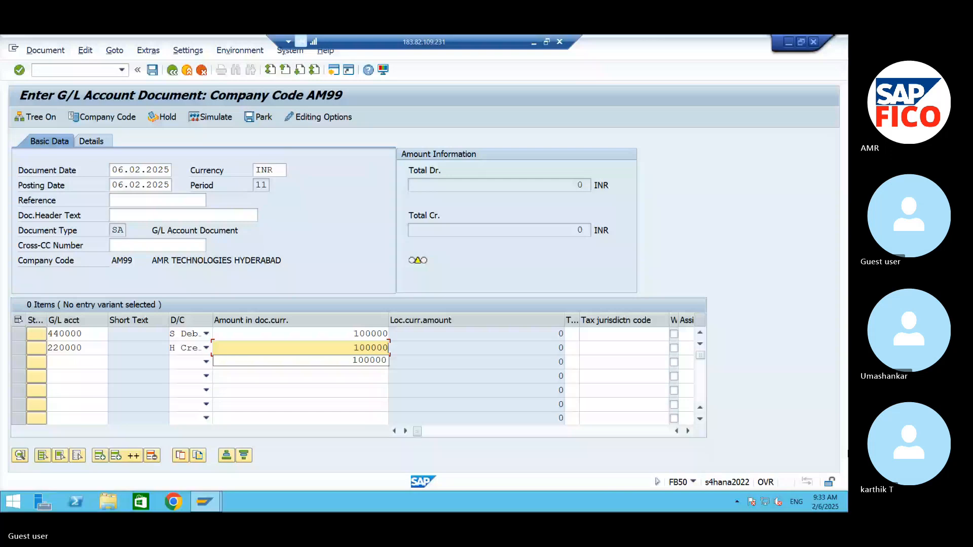
Step: Assign cost center 99FC to the commission paid line item and validate the entry
click(688, 431)
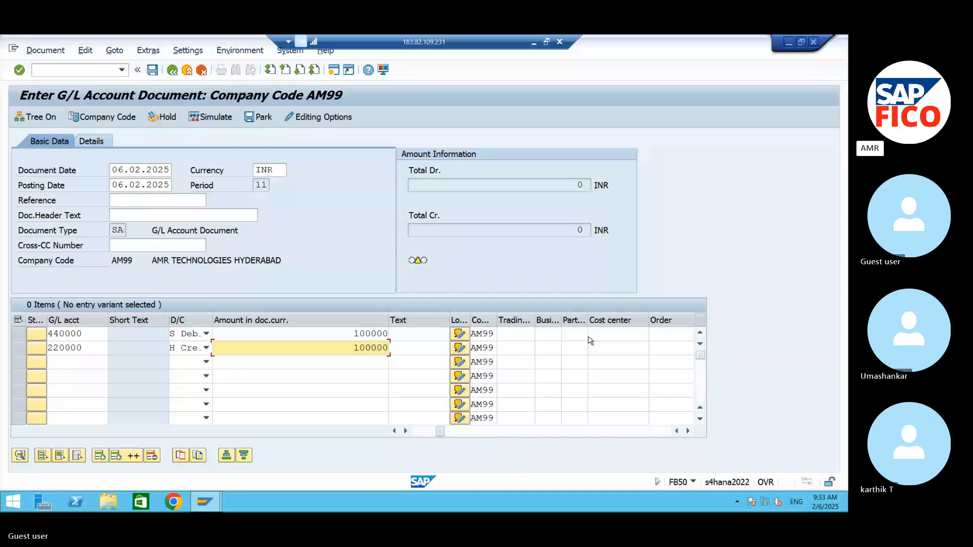
click(614, 334)
text(9)
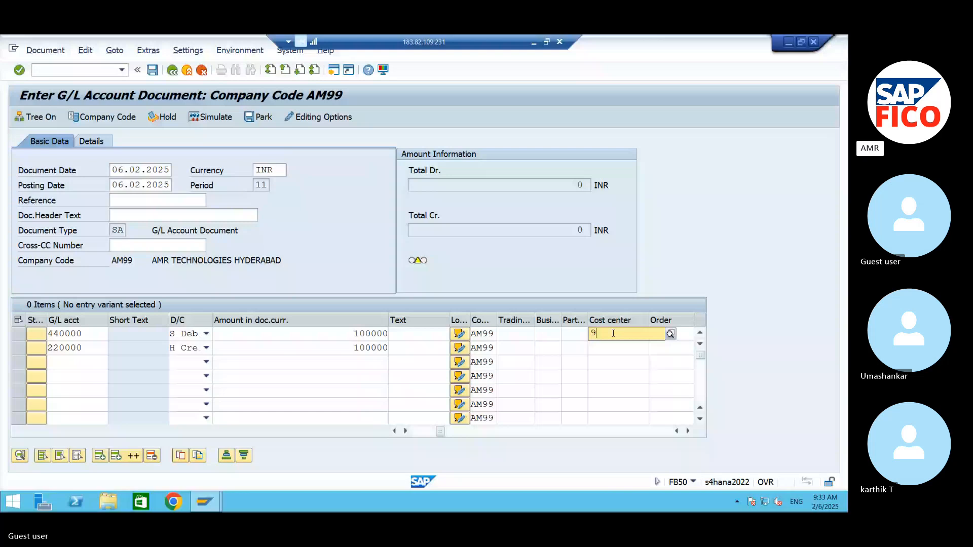
key(BackSpace)
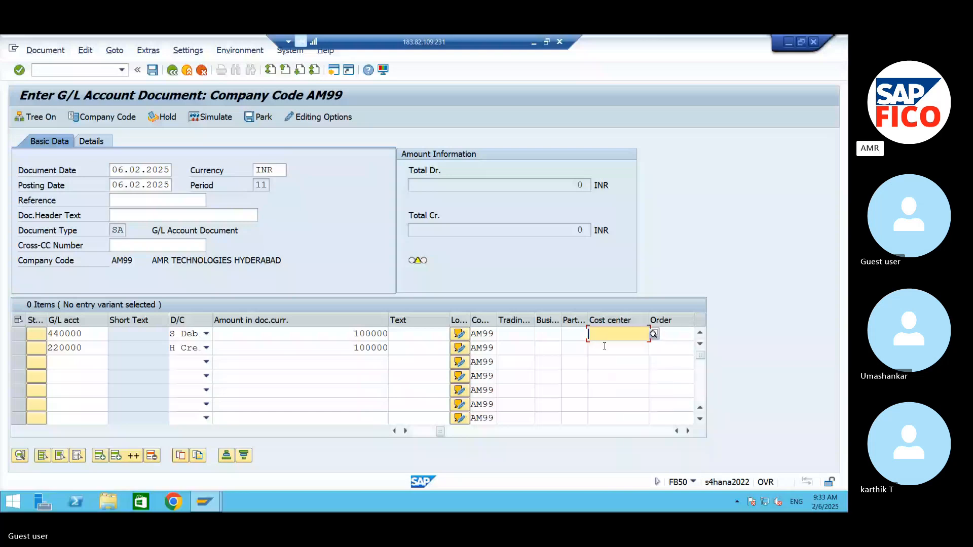
text(99F)
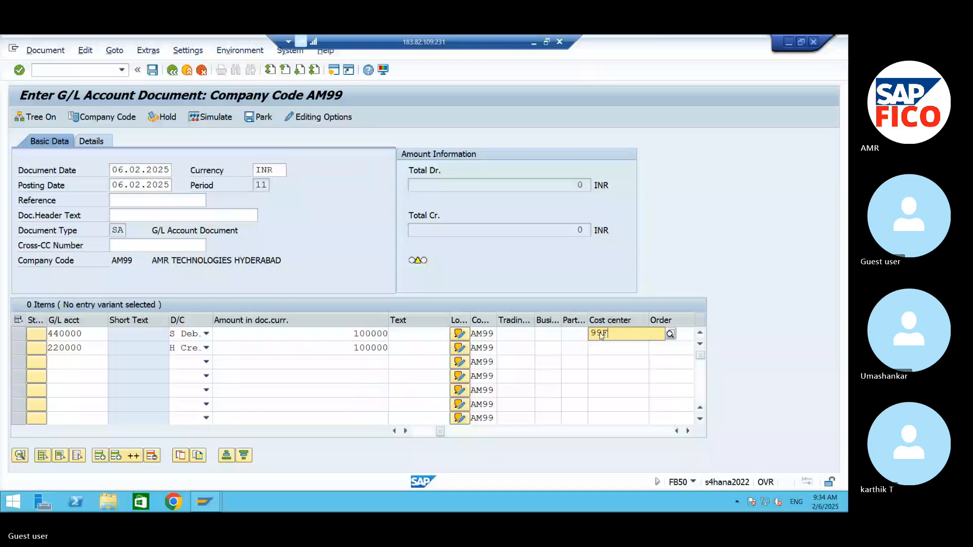
text(C)
key(Return)
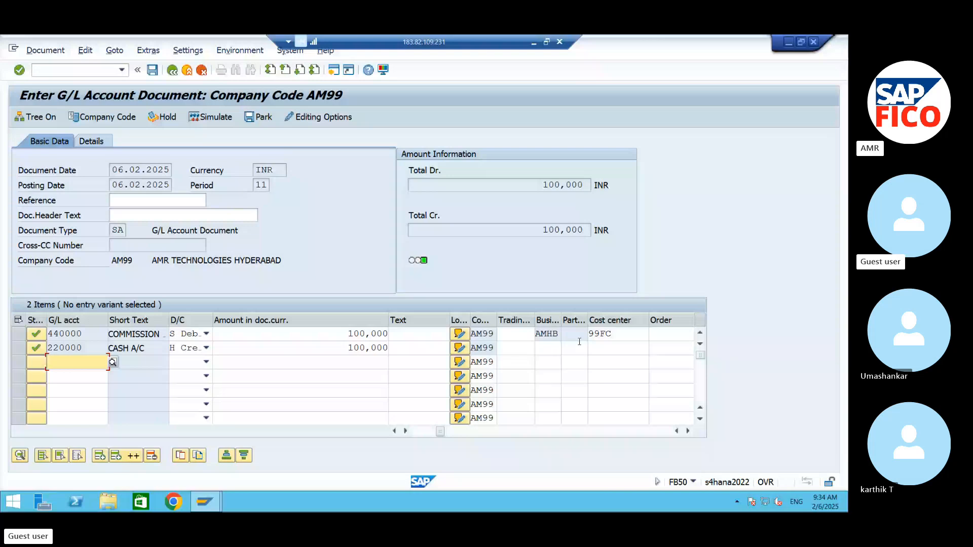
Step: Simulate the commission paid entry and post the document
click(216, 118)
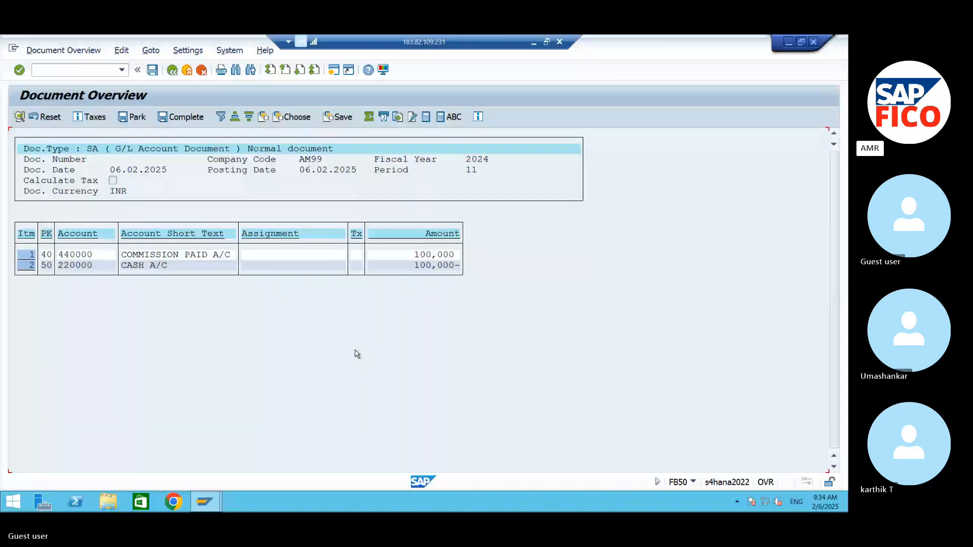
click(157, 73)
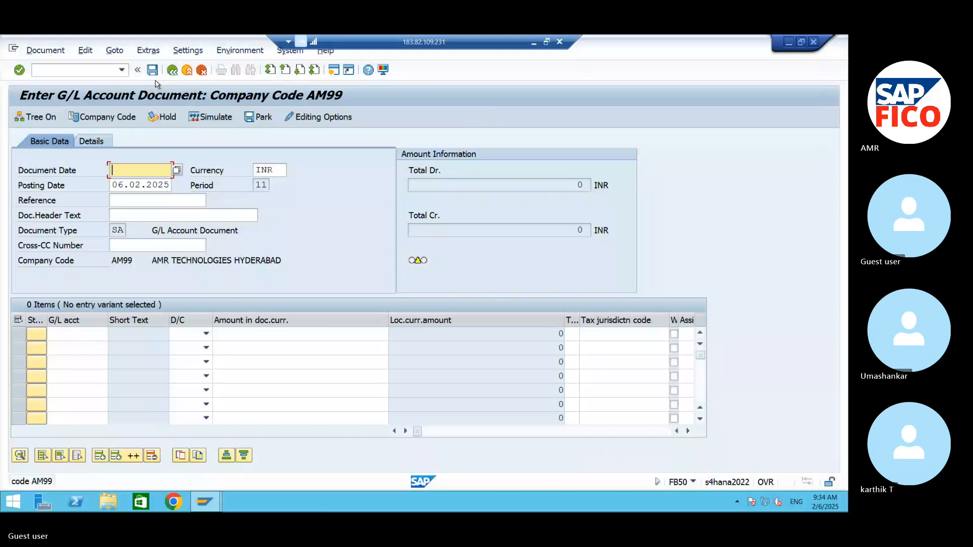
Step: Display the posted document and check the profit center and cost center of its two line items
click(40, 51)
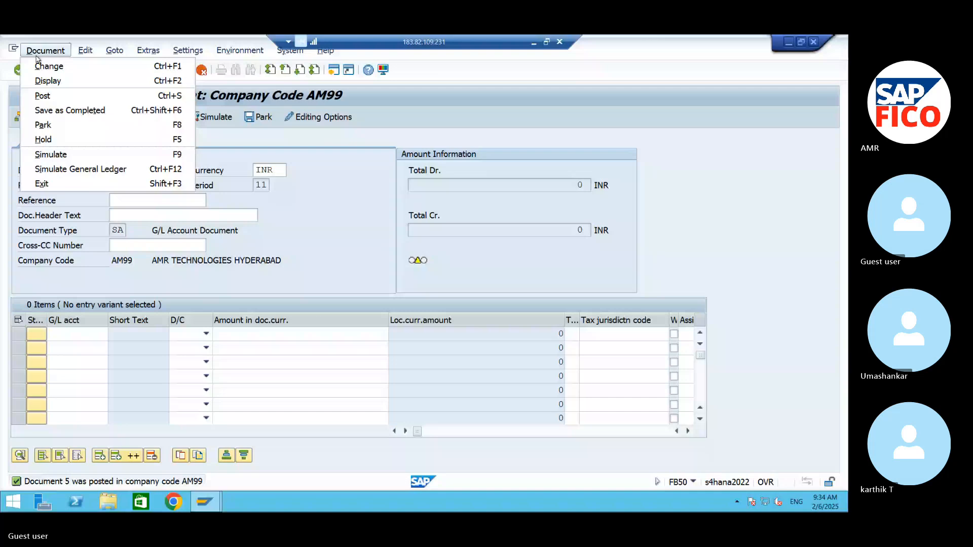
click(48, 81)
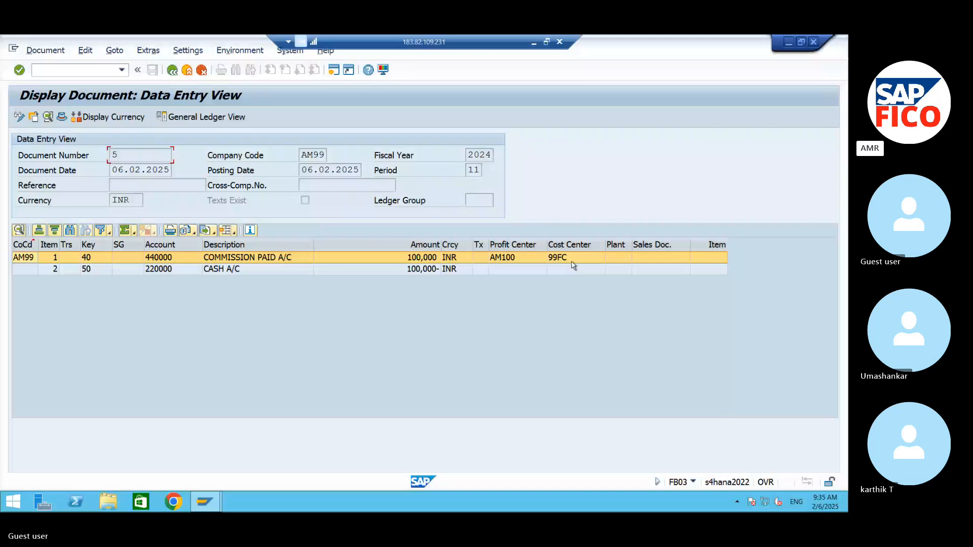
click(567, 246)
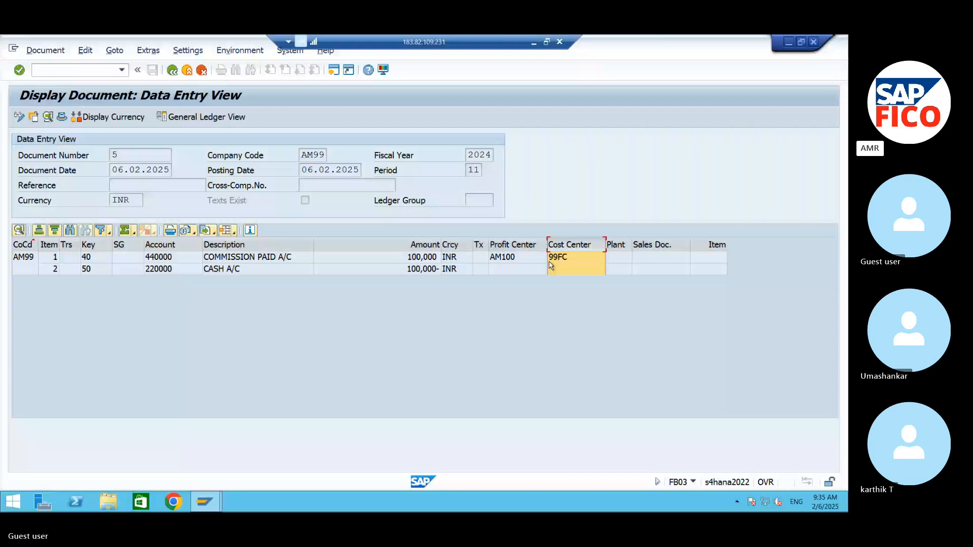
click(551, 268)
click(527, 271)
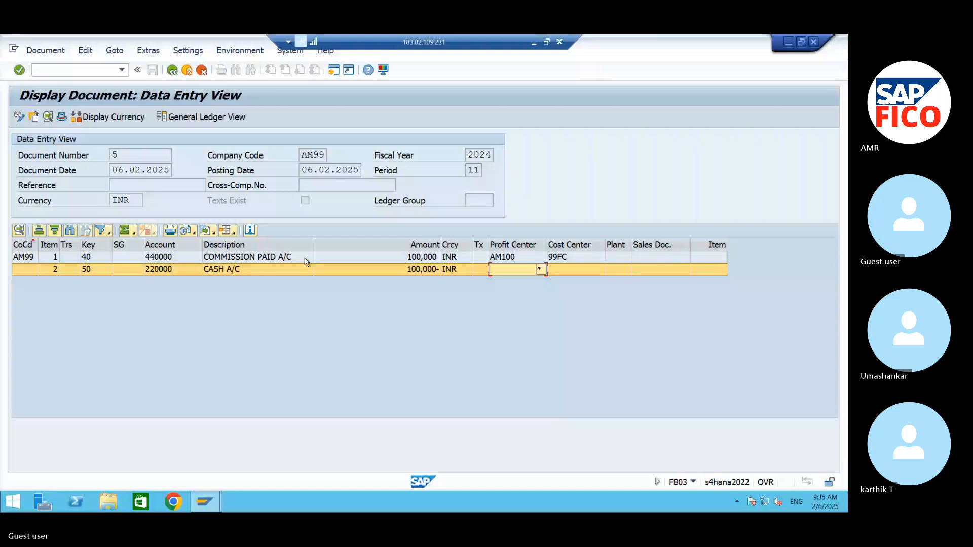
click(87, 74)
text(OKAY SIR)
drag(87, 74, 27, 88)
text(OK)
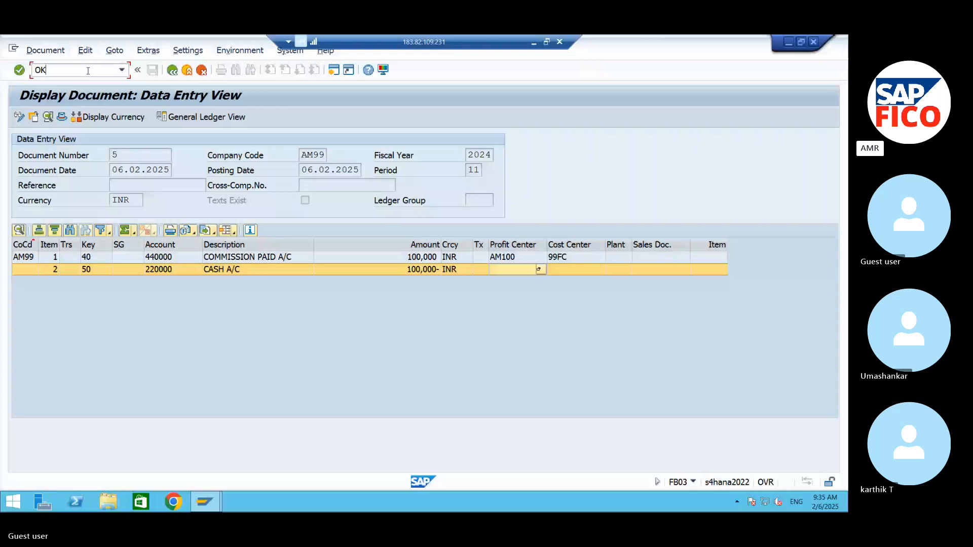
Step: Minimize the remote desktop session to return to the S4 HANA document in Word and start a new paragraph after the FB50 note
click(534, 43)
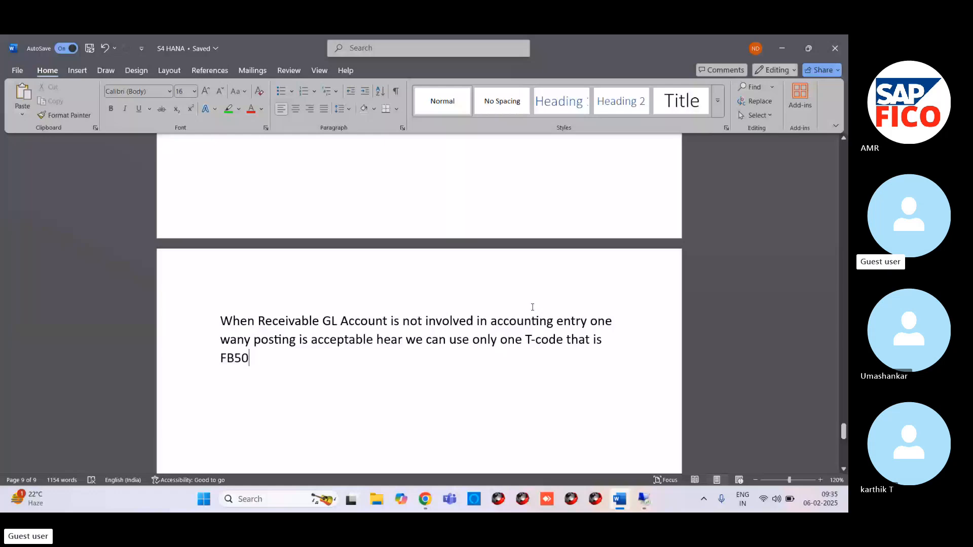
key(Return)
text(wH)
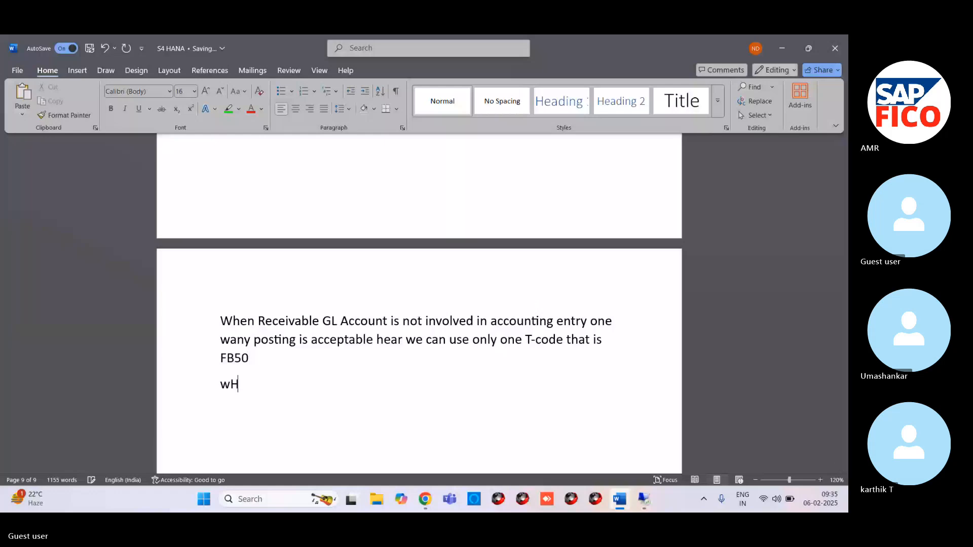
text(AT is the)
Step: Copy the note on the difference between single screen and Dubel Screen from the Skype chat and paste it below the FB50 note in Word
mouse_move(425, 499)
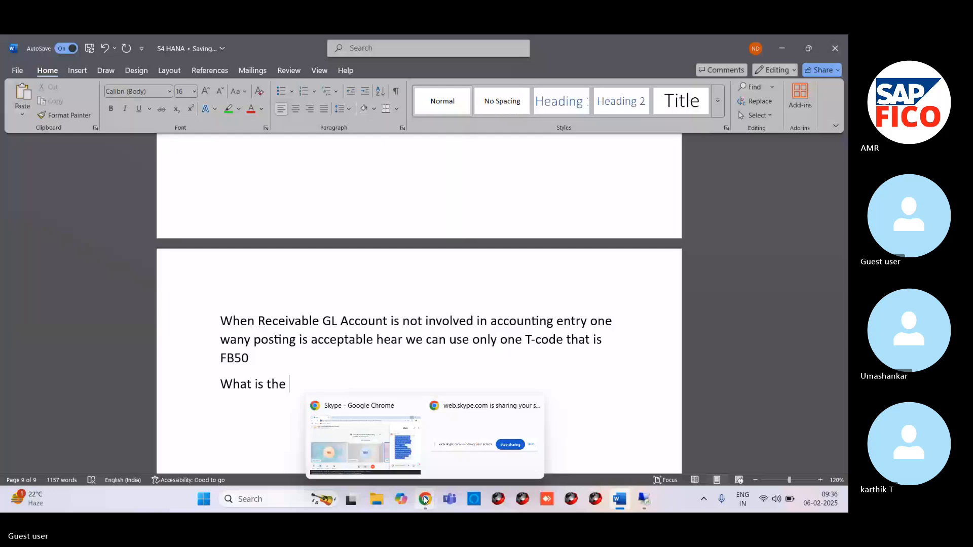
click(425, 500)
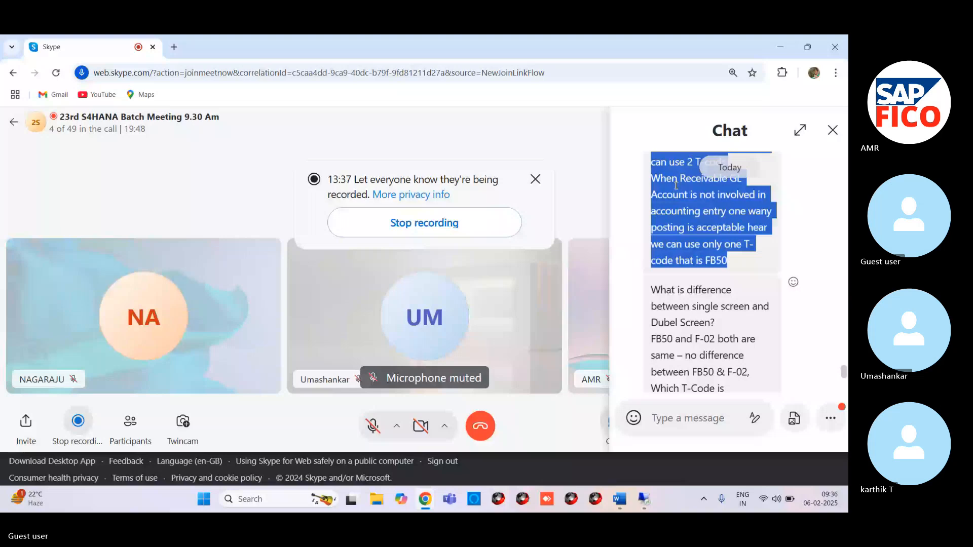
key(alt+Tab)
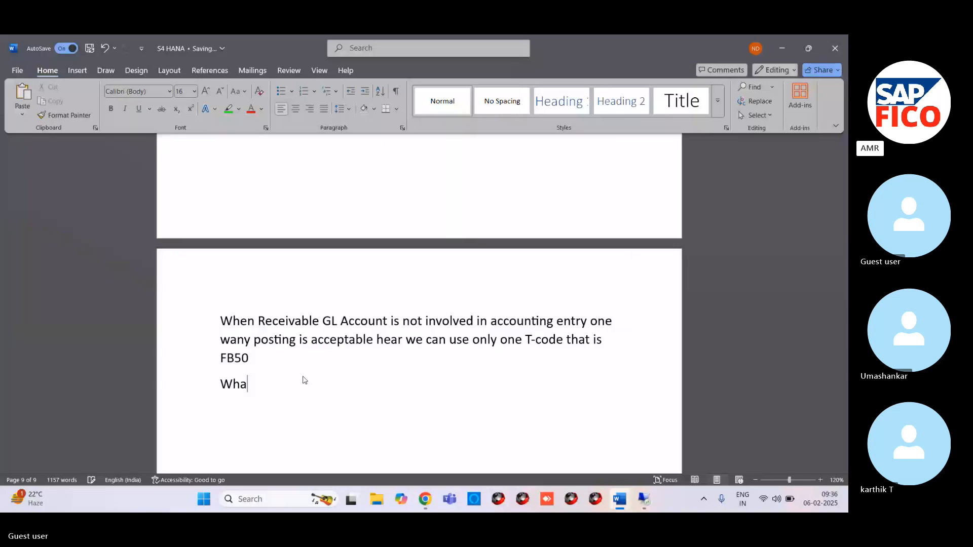
text(t is difference between single screen and Dubel Screen? FB50 and F-02 both are same – no difference between FB50 & F-02, Which T-Code is comfortable that T-code you can use both functionalities is same Only difference is in T-FB50 all data is available in single scree. Ex: Line-item data – header level data But T- F-02 all data is available in 2 screens it means all data not available in single screen. Ex: Line-item data – header level data)
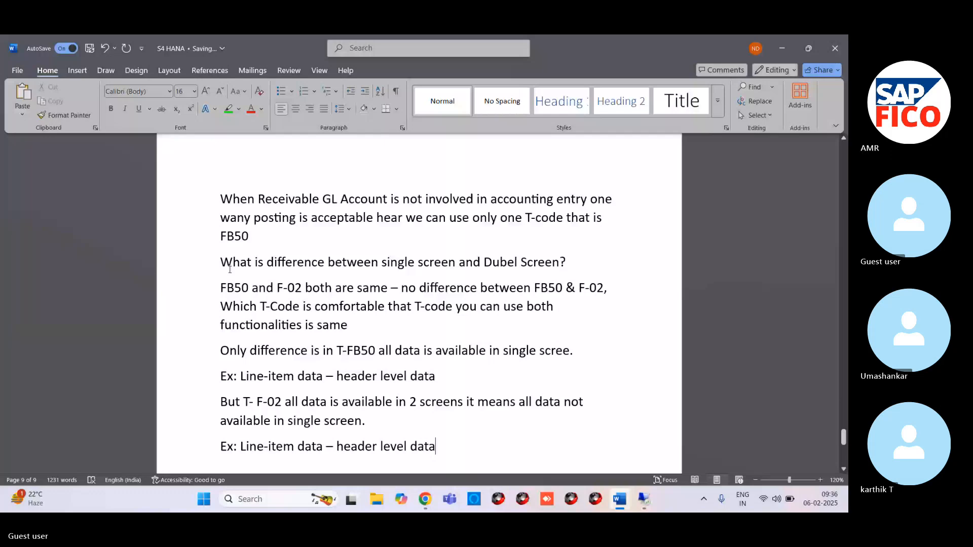
Step: Highlight the question "What is difference between single screen and Dubel Screen?" in green
drag(221, 263, 565, 263)
click(228, 109)
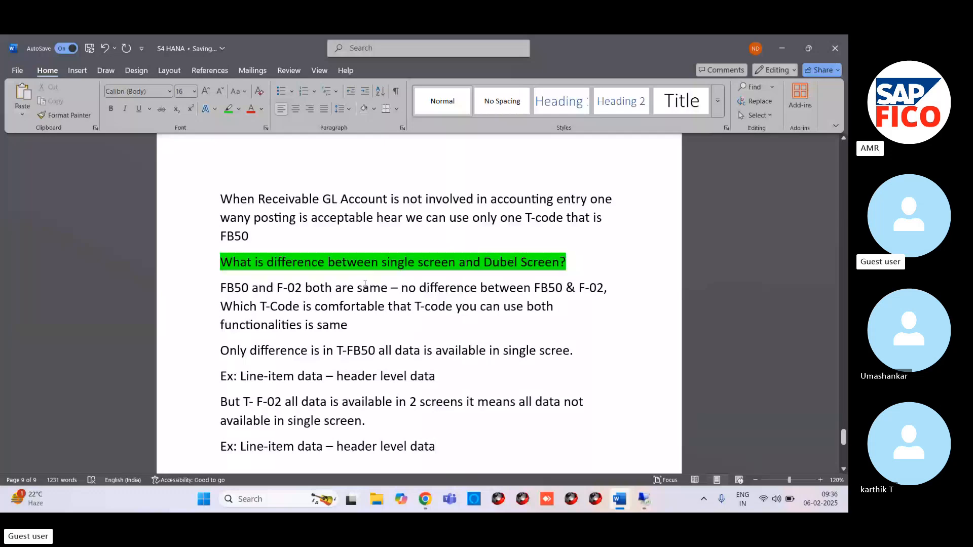
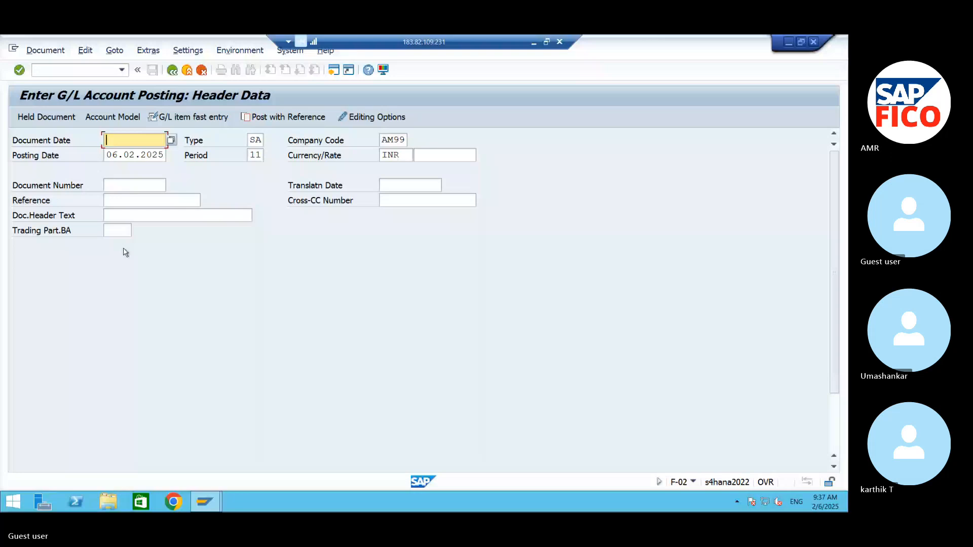
Step: Set the document date to 06.02.2025 and enter the first line item with posting key 40 and the CASH A/C account 220000
key(F4)
key(Return)
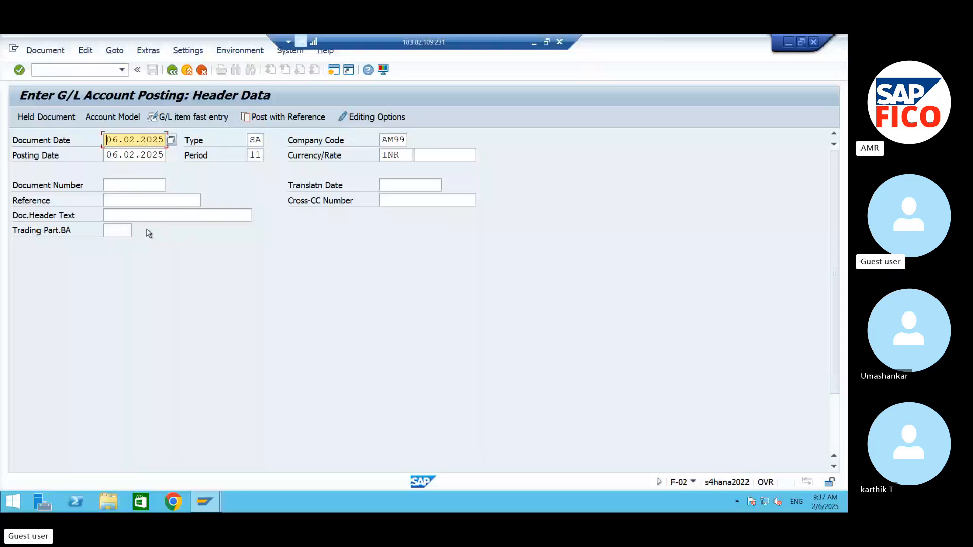
click(834, 467)
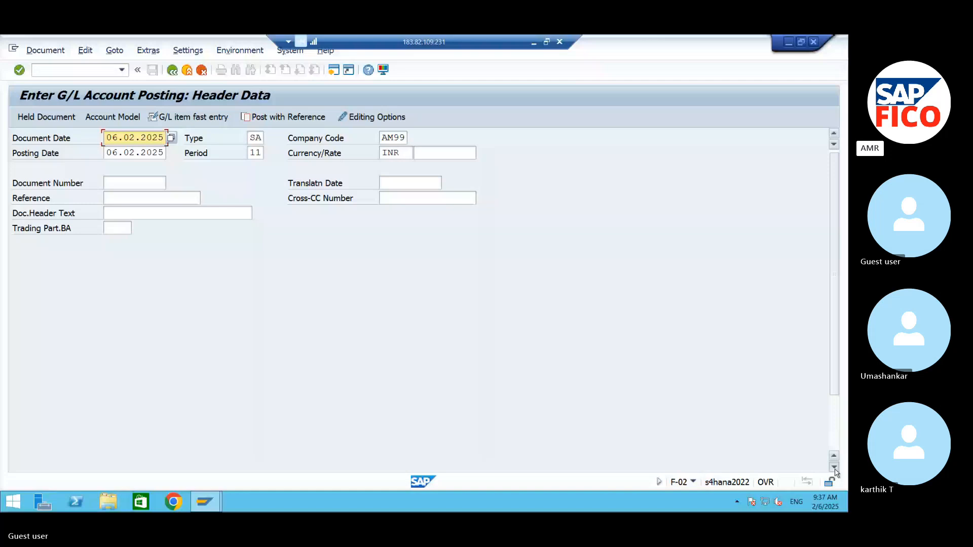
click(834, 467)
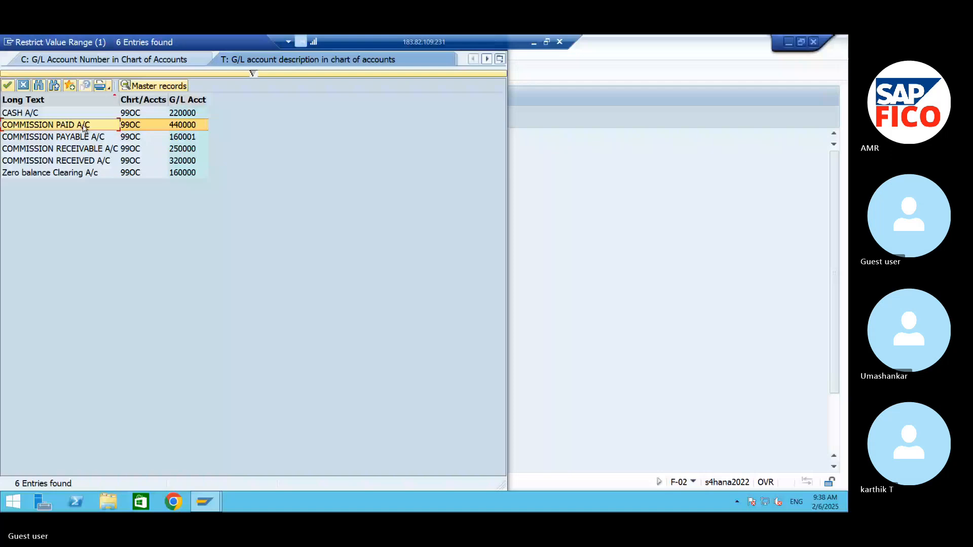
double_click(70, 113)
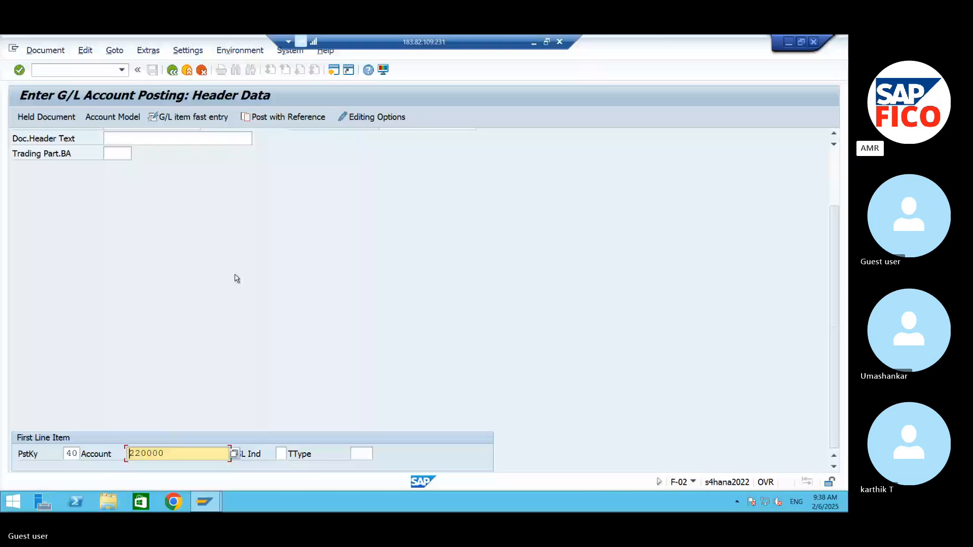
key(Return)
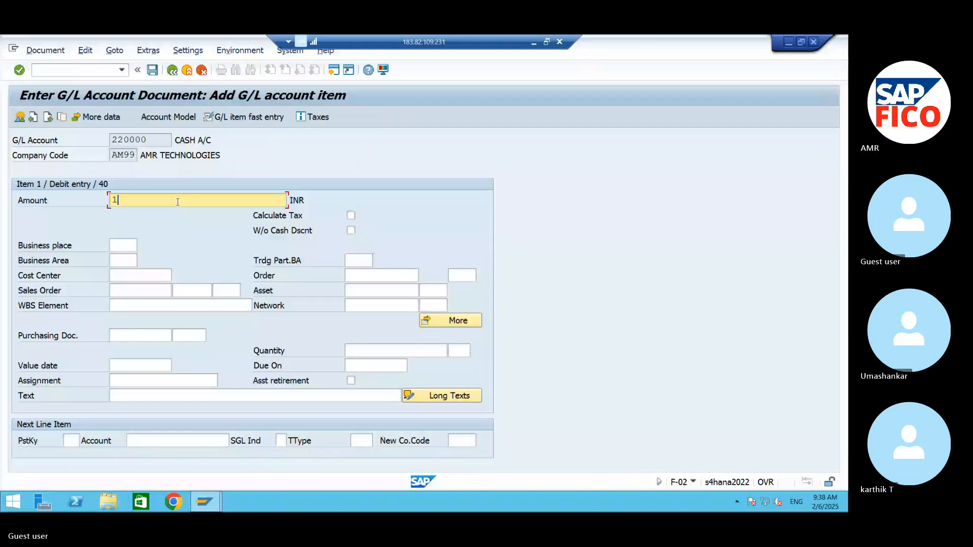
Step: Enter the amount 100000 and the text COMMISSION RECEIVABLE for the cash debit item
text(1)
text(00000)
click(218, 396)
text(COMMIS)
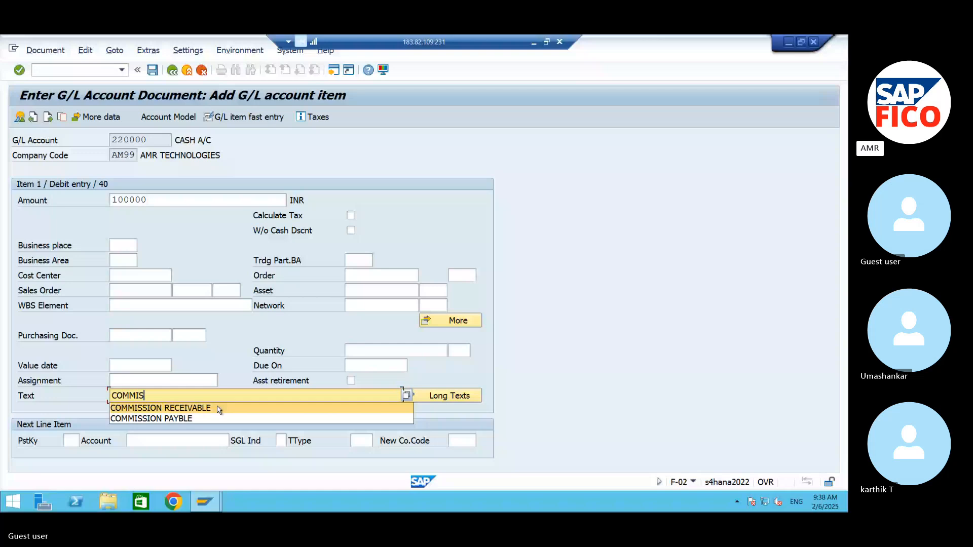
click(216, 409)
Step: Define the next line item with posting key 50 and the COMMISSION RECEIVED A/C account 320000
click(71, 441)
text(50)
click(177, 441)
click(236, 441)
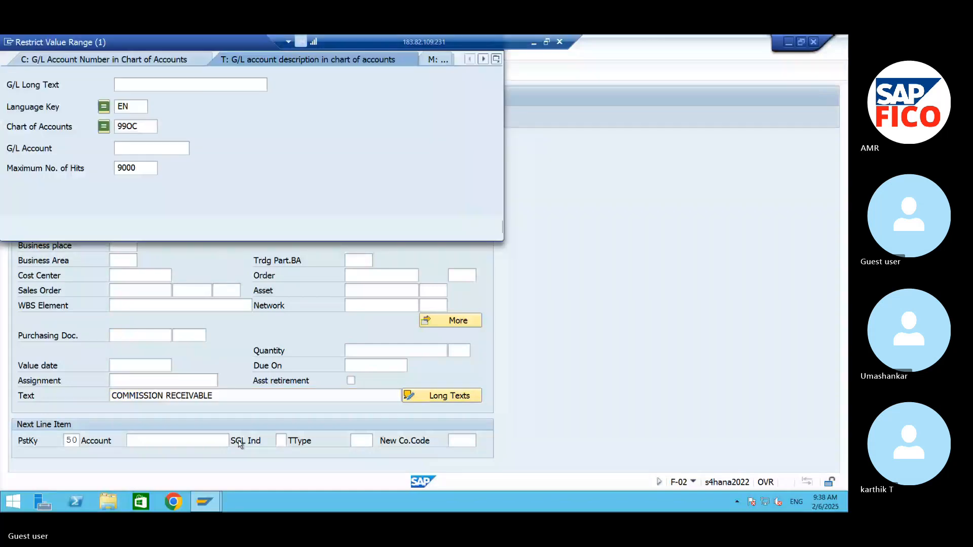
key(Return)
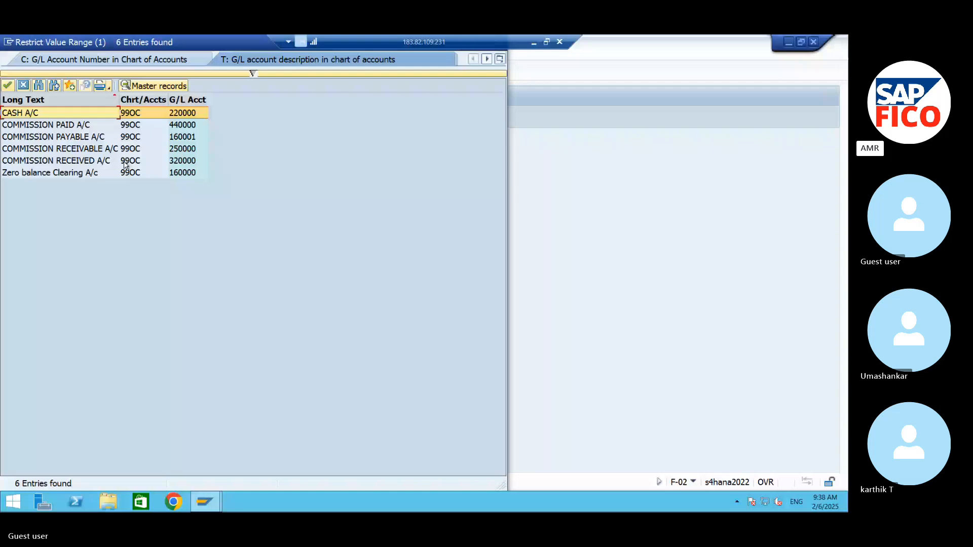
double_click(125, 162)
Step: Assign cost center 99FC and business area AMHB to the cash debit item and continue to the credit item
click(139, 276)
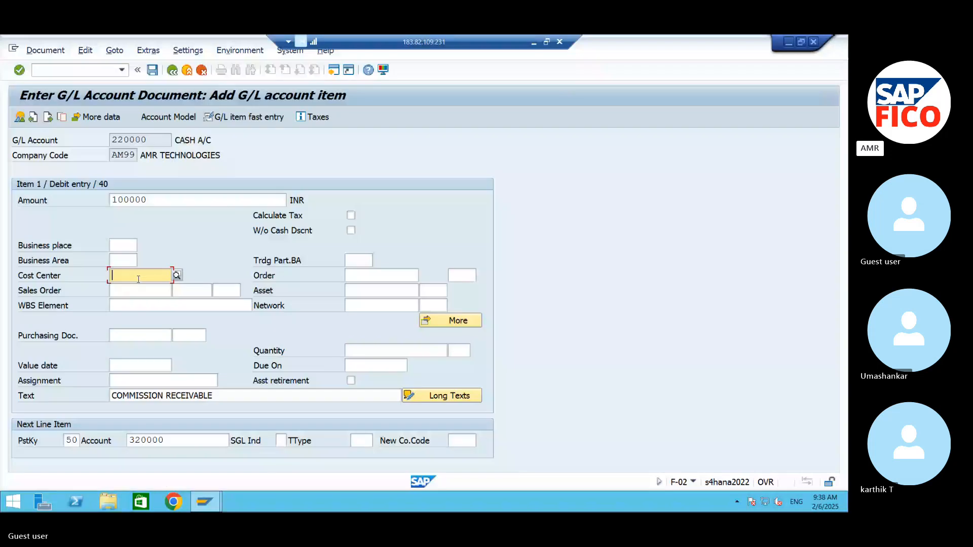
text(99FC)
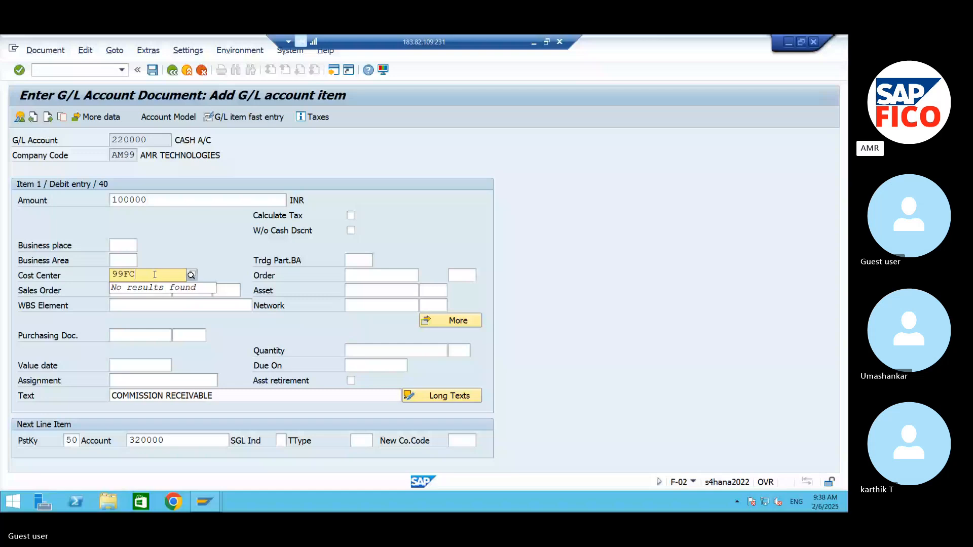
click(222, 286)
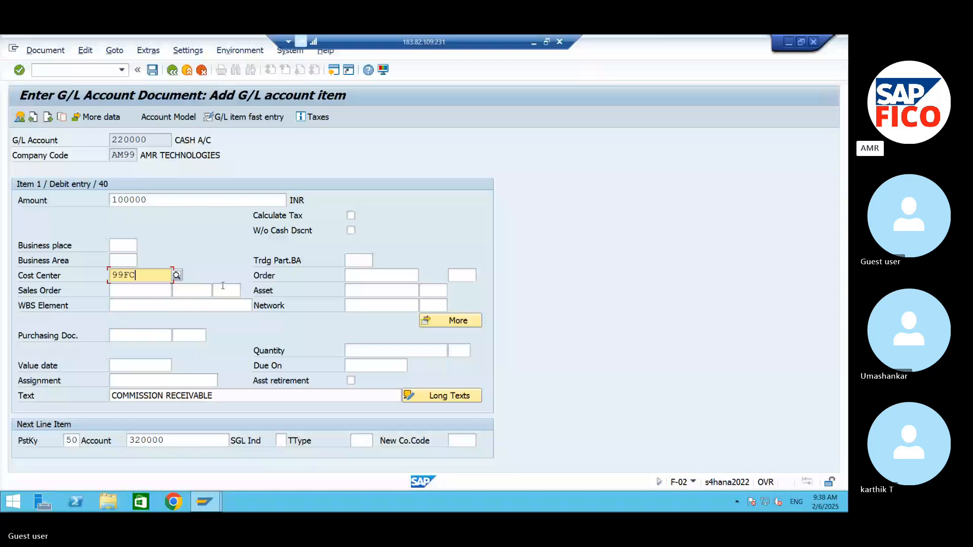
key(Return)
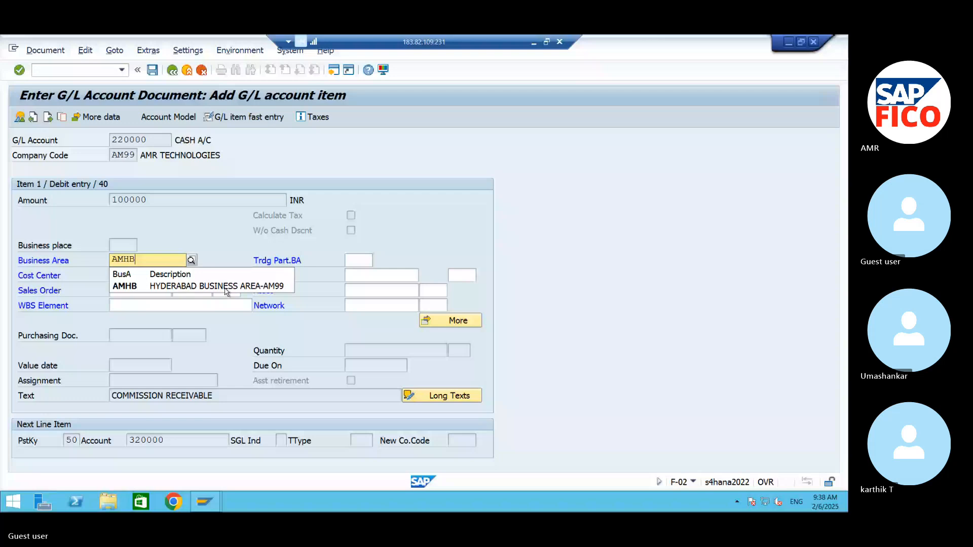
key(Return)
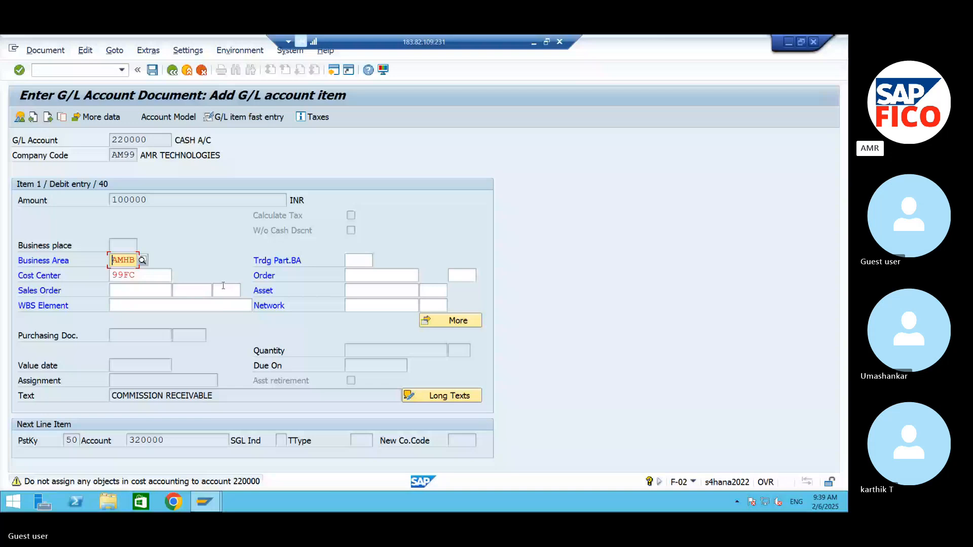
key(Return)
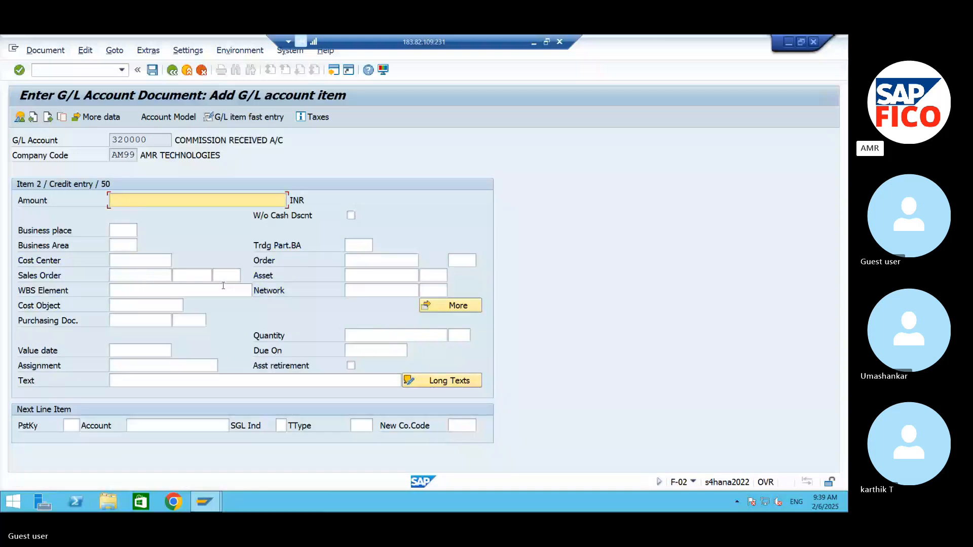
Step: Enter * as the amount and + as the text of the commission received credit item
text(*)
click(171, 376)
text(+)
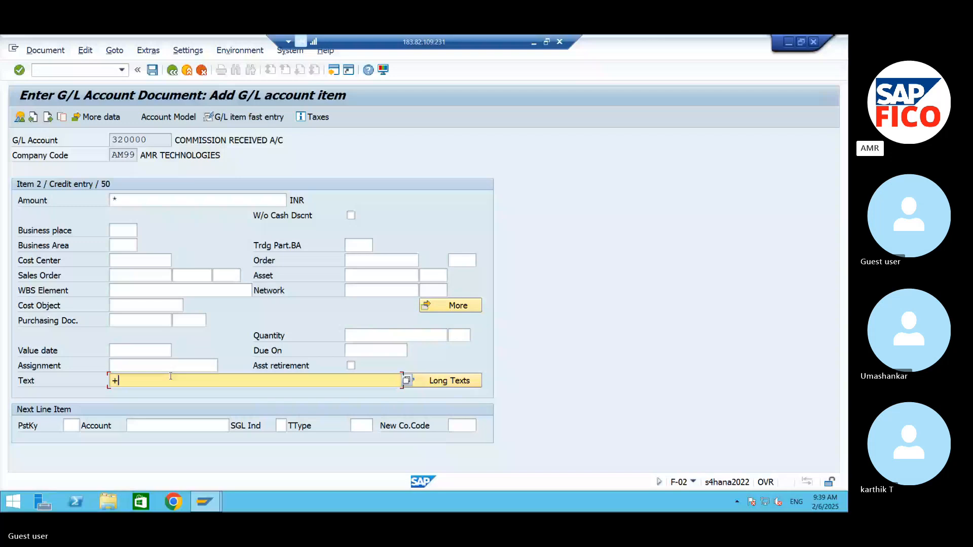
Step: Assign business area AMHB and cost center 99FC to the commission received credit item
key(Return)
text(AMH)
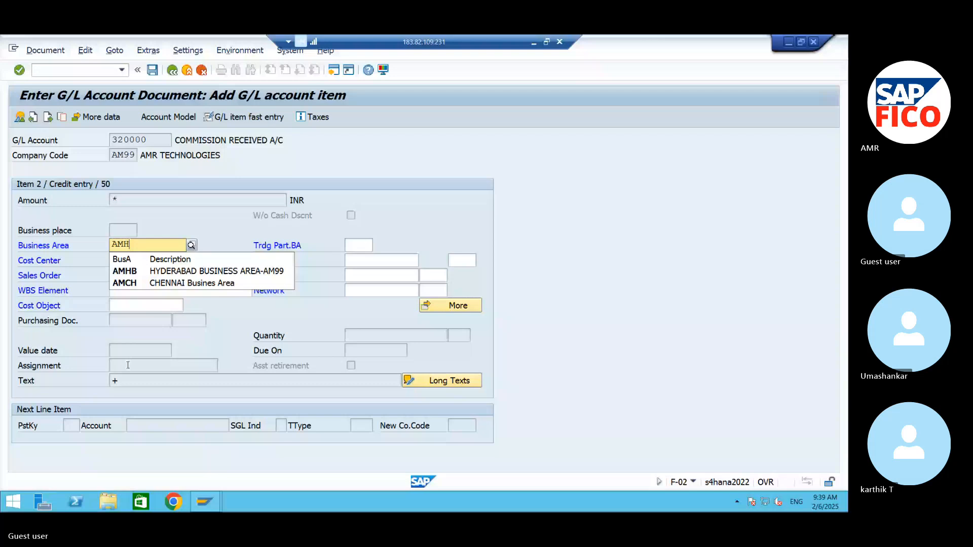
click(203, 267)
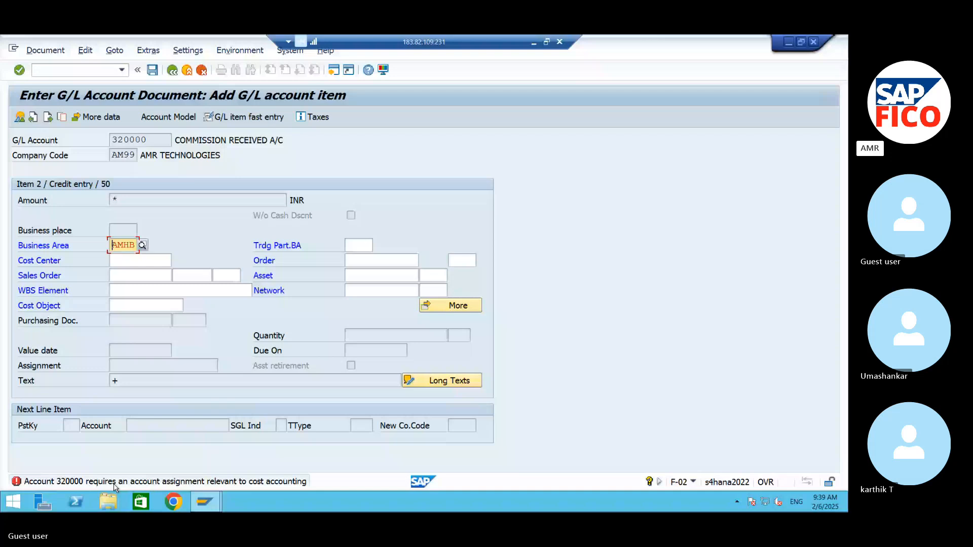
click(121, 260)
text(91)
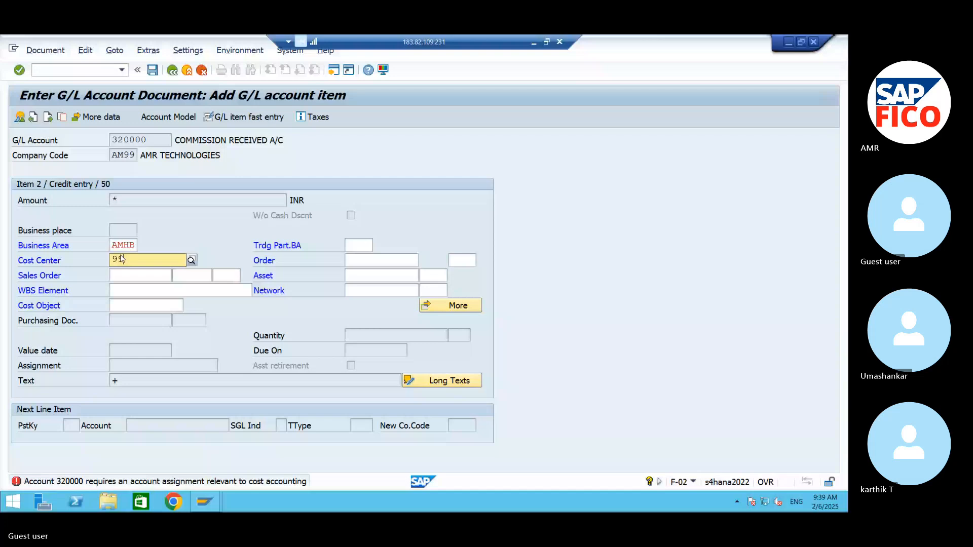
text(FC)
key(Return)
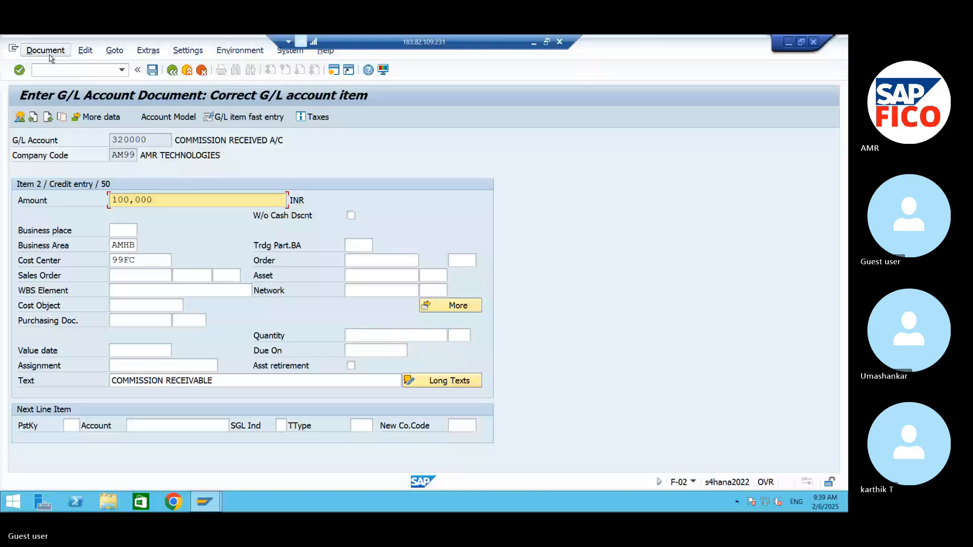
Step: Simulate the commission received document and post it
click(50, 56)
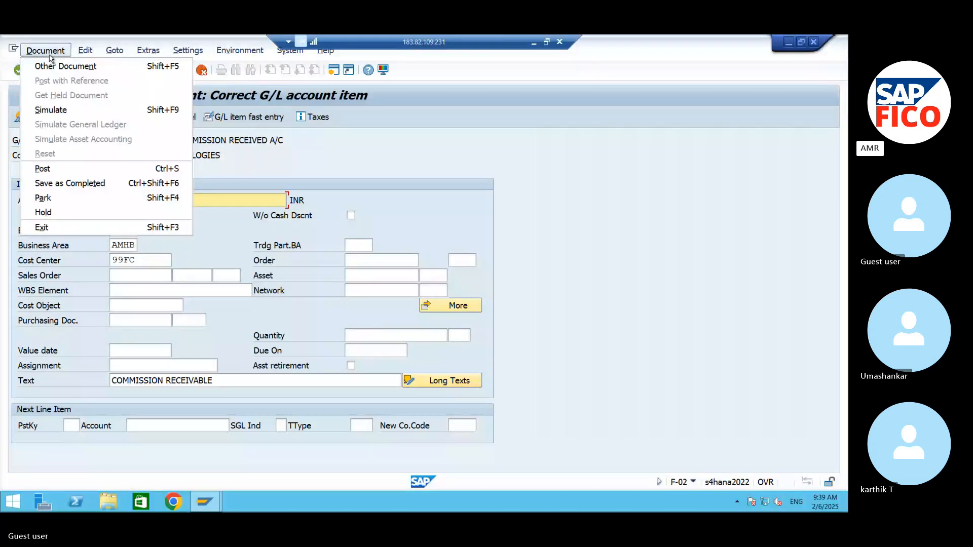
click(50, 110)
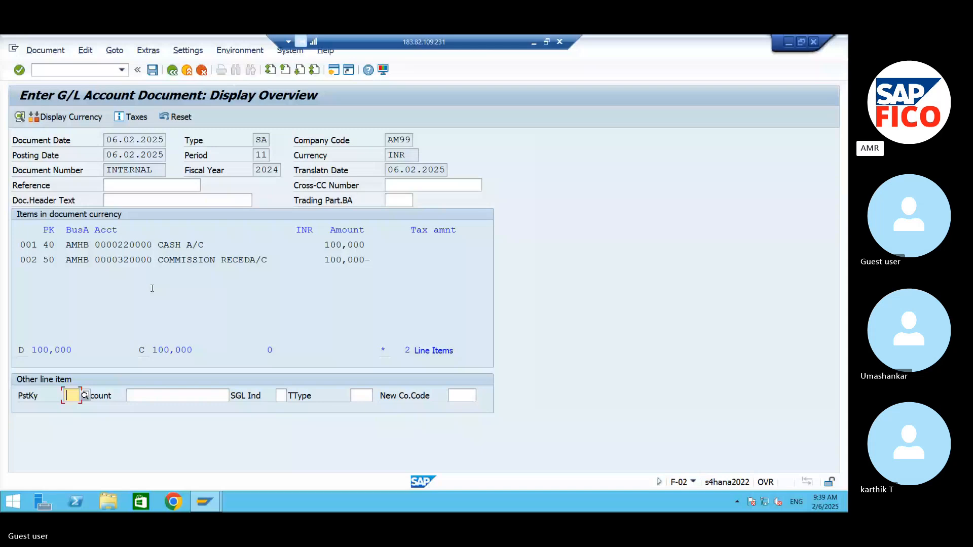
click(152, 70)
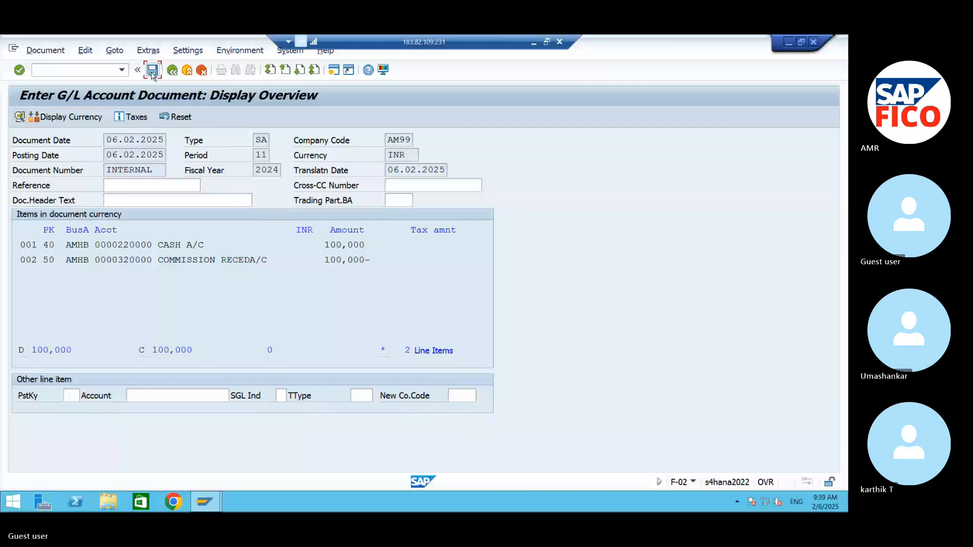
click(152, 71)
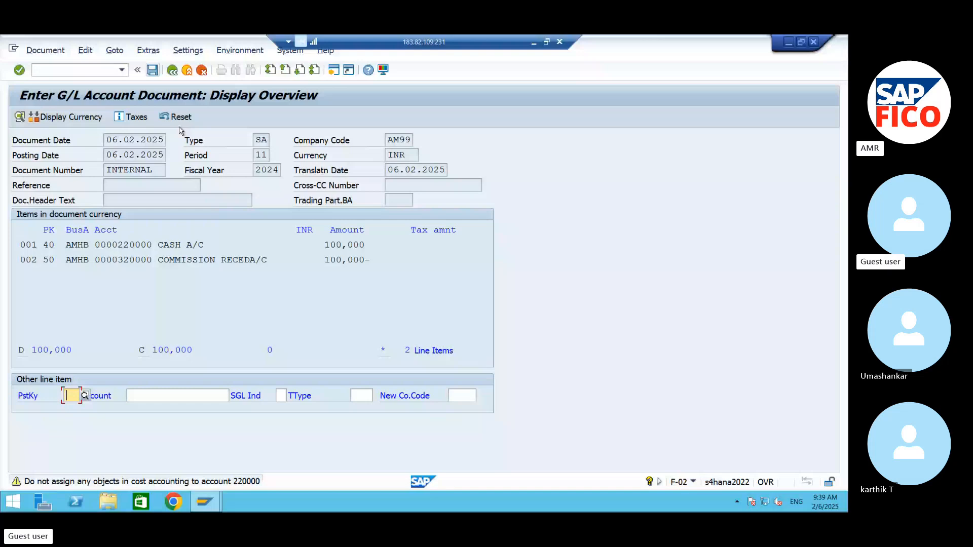
click(152, 71)
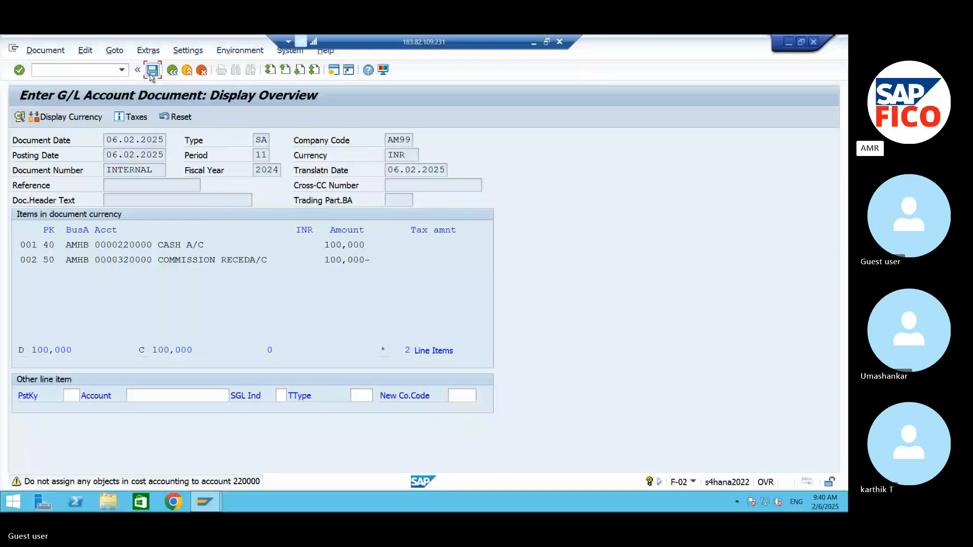
key(Return)
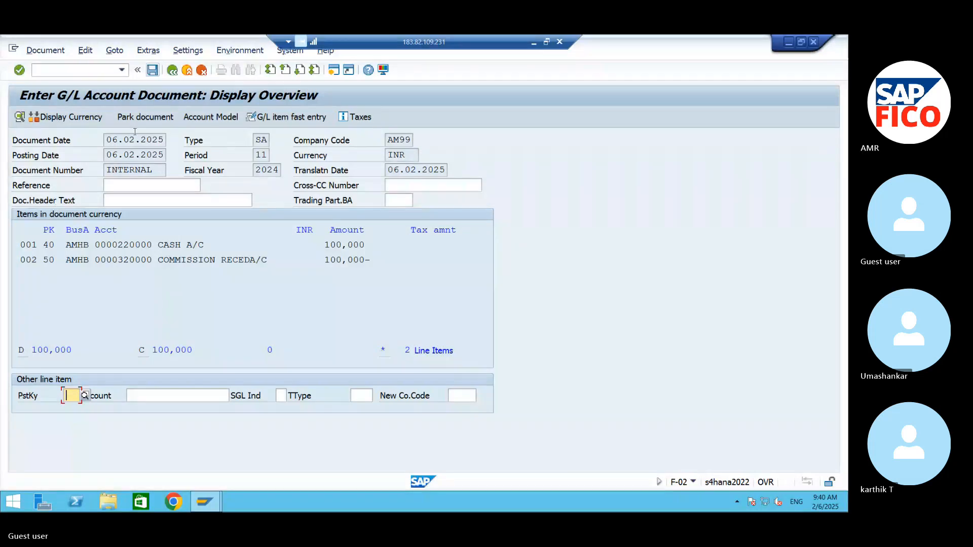
key(ctrl+s)
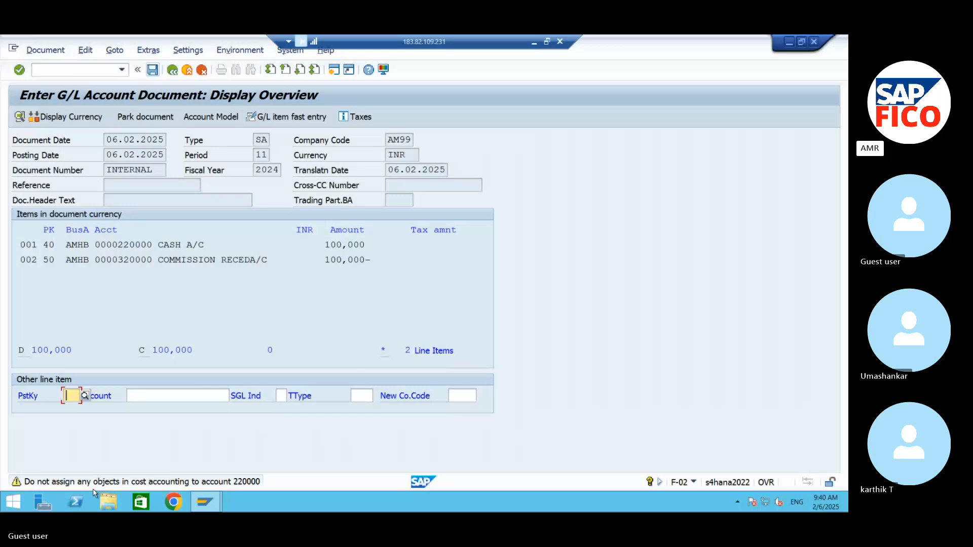
key(ctrl+s)
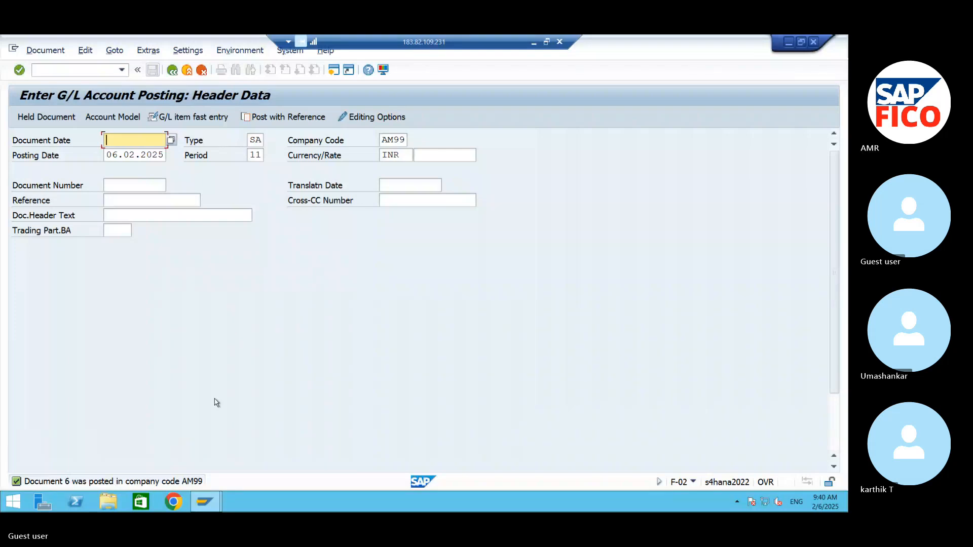
Step: Switch from the SAP remote session to the S4 HANA Word document and start a new line at its end
click(789, 41)
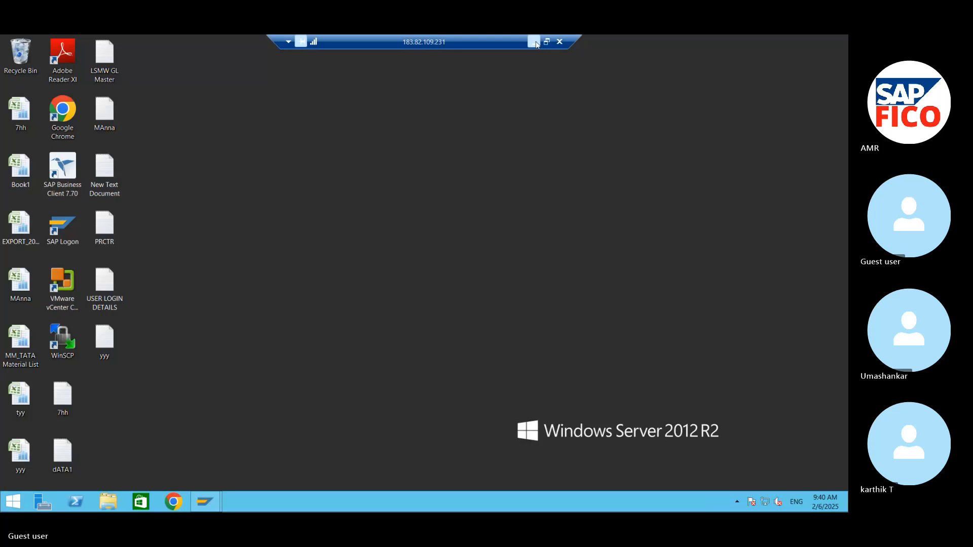
click(533, 42)
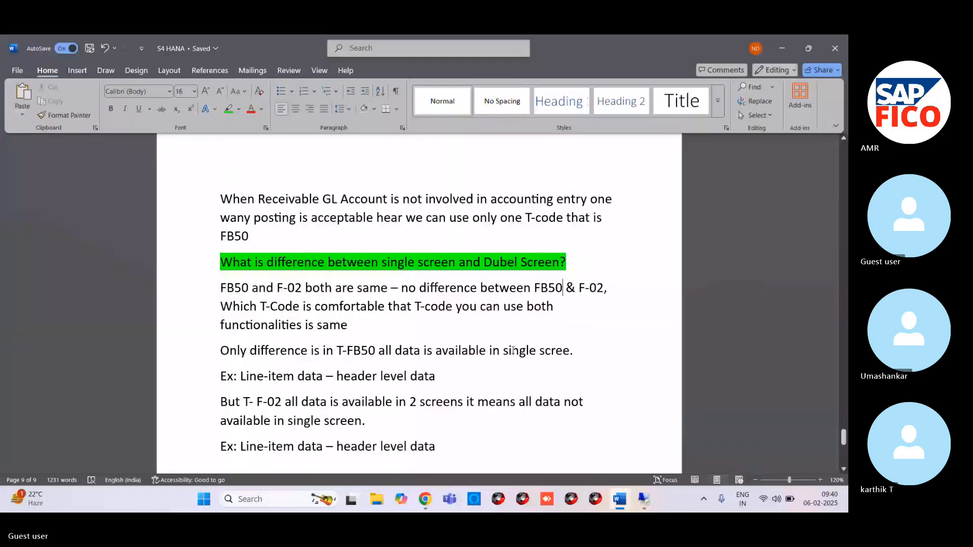
key(ctrl+End)
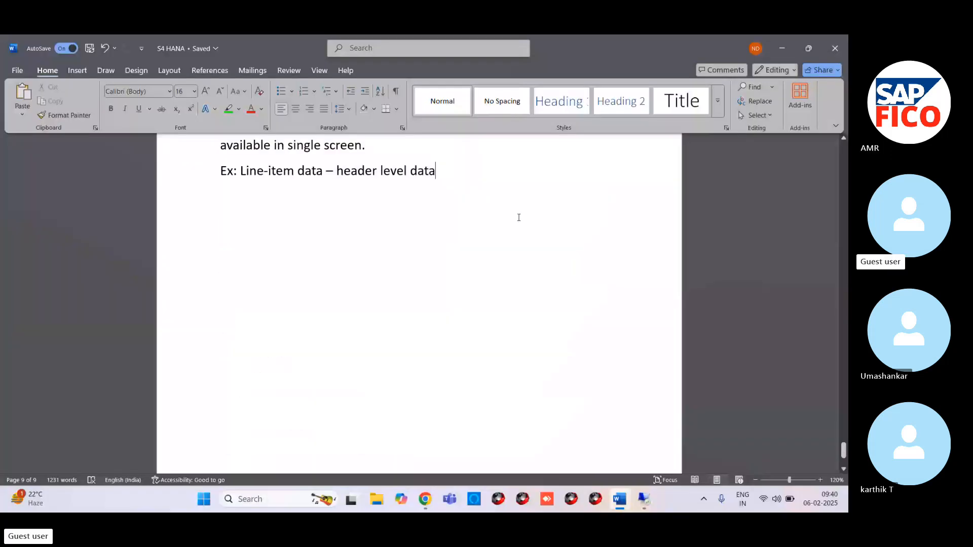
key(Return)
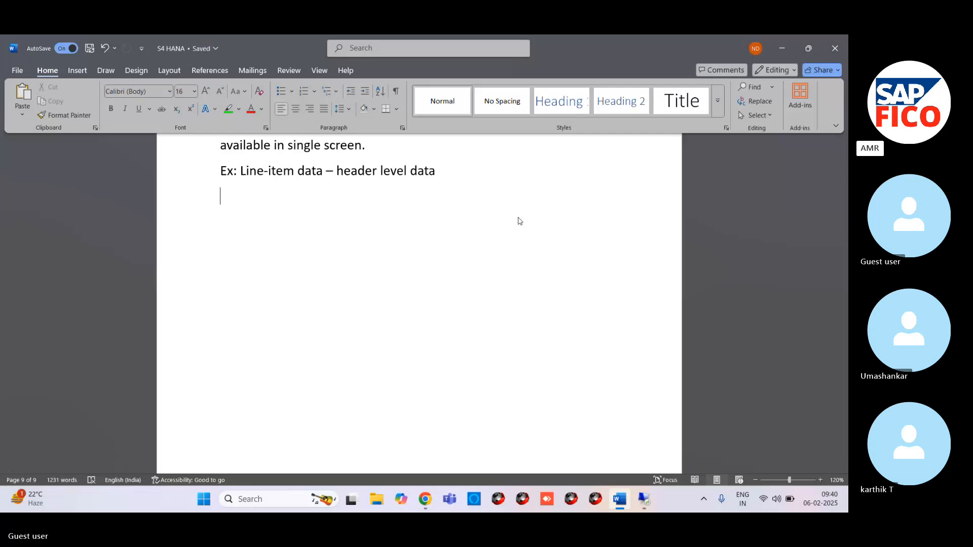
Step: Write the heading "GL Posting With Foregn Curriency" on the new line of the notes
text(g)
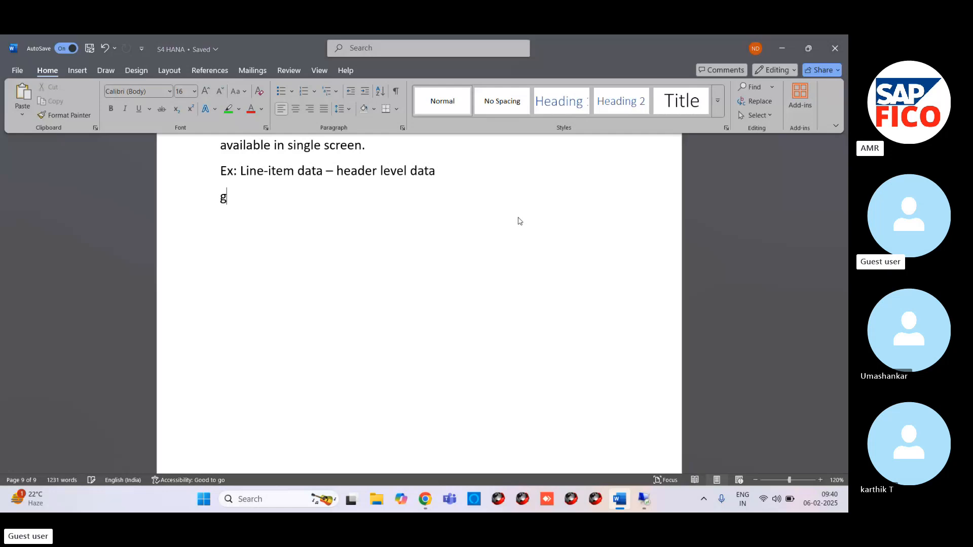
key(BackSpace)
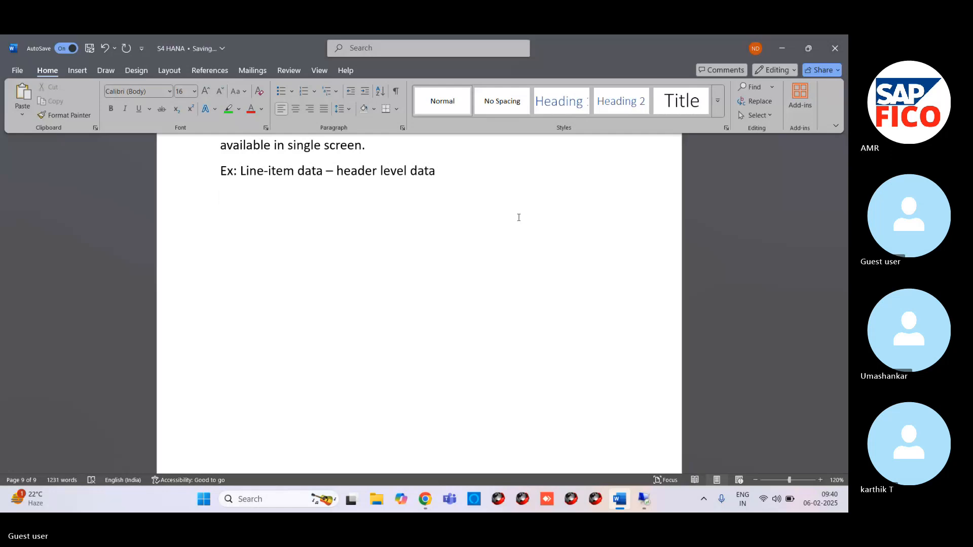
text(Gl)
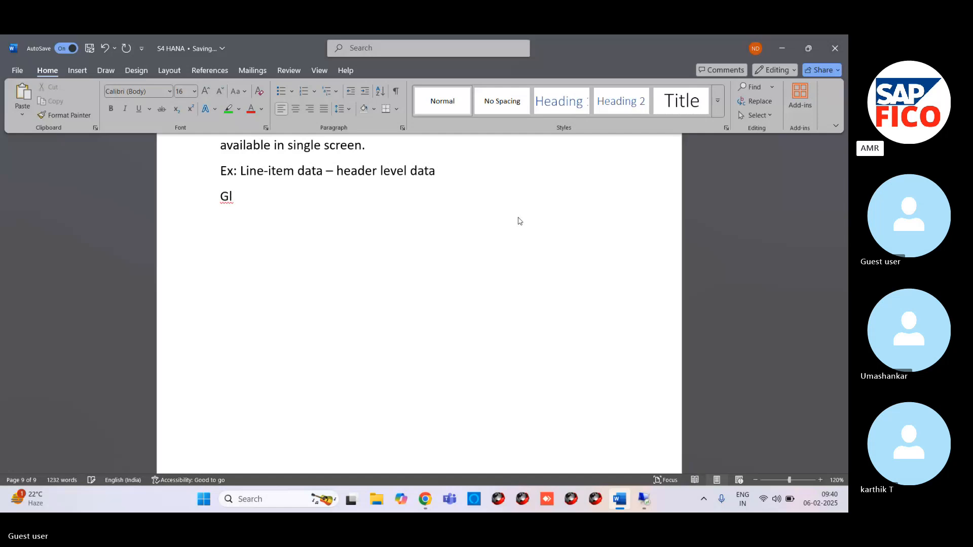
key(BackSpace)
key(BackSpace)
text(L )
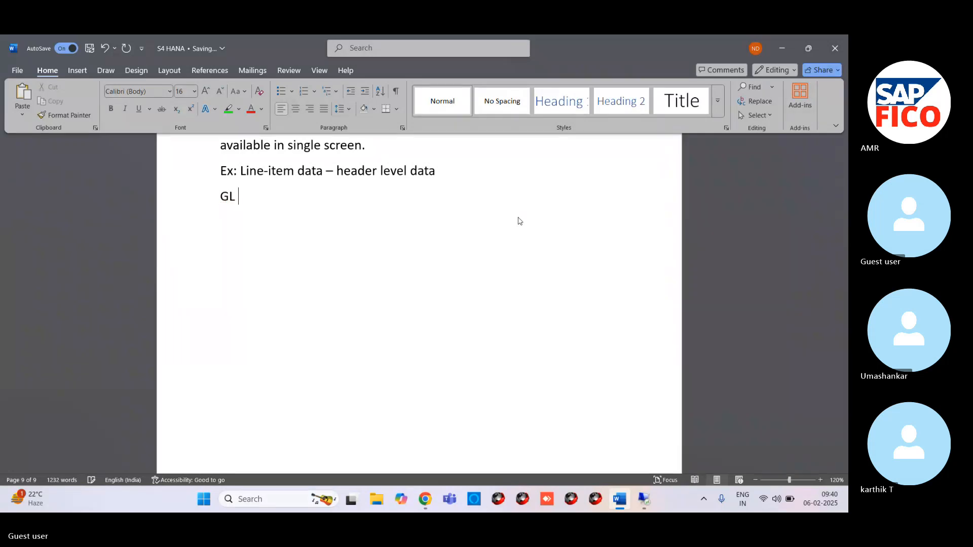
text(Posting W)
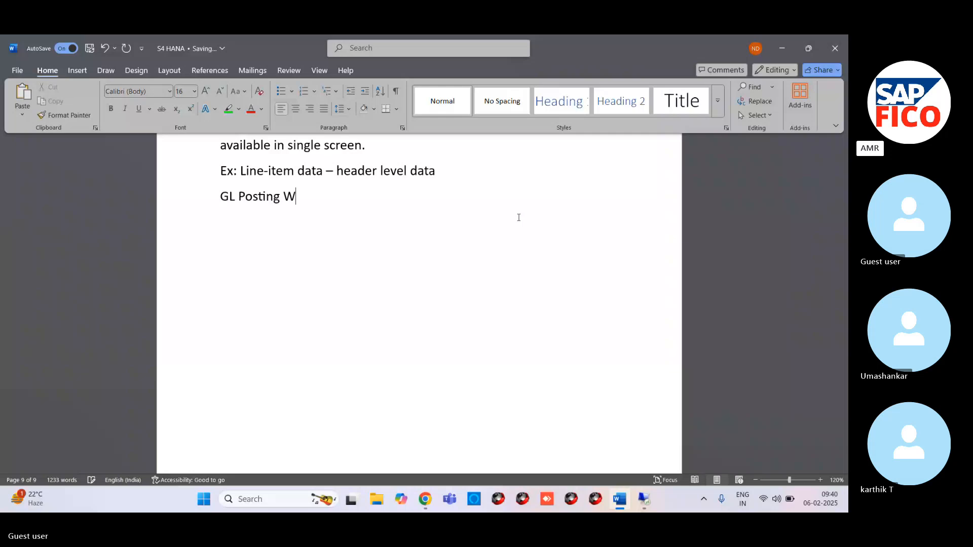
text(ith Fo)
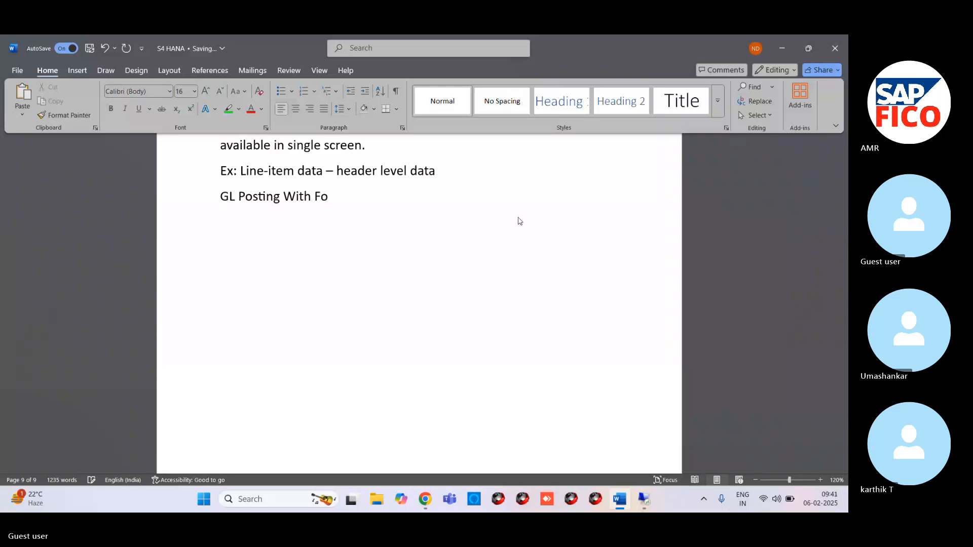
text(reg)
key(BackSpace)
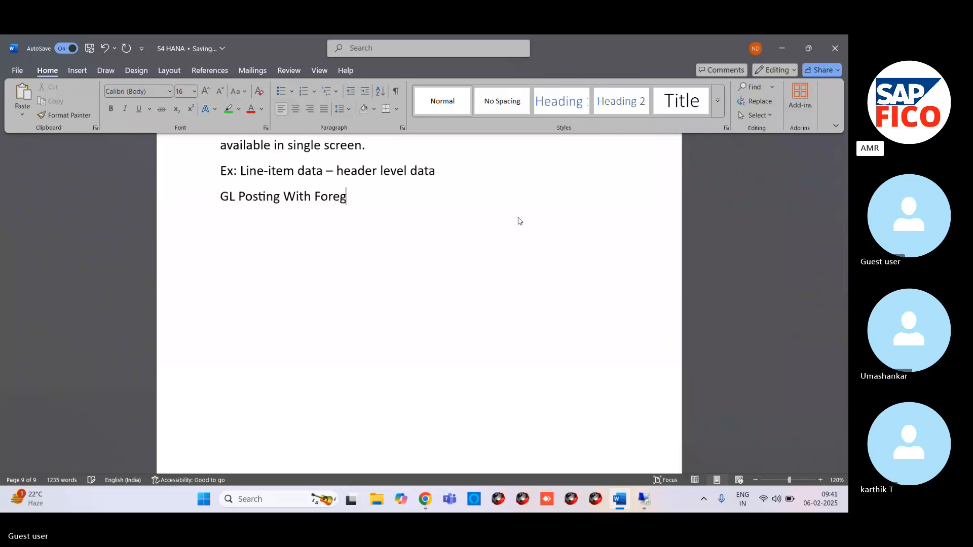
text(n C)
text(ur)
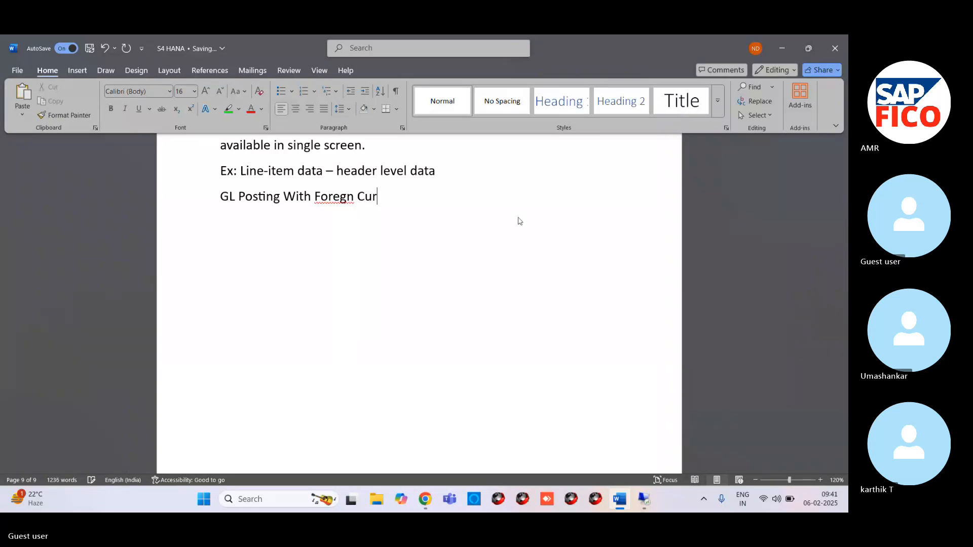
text(riency)
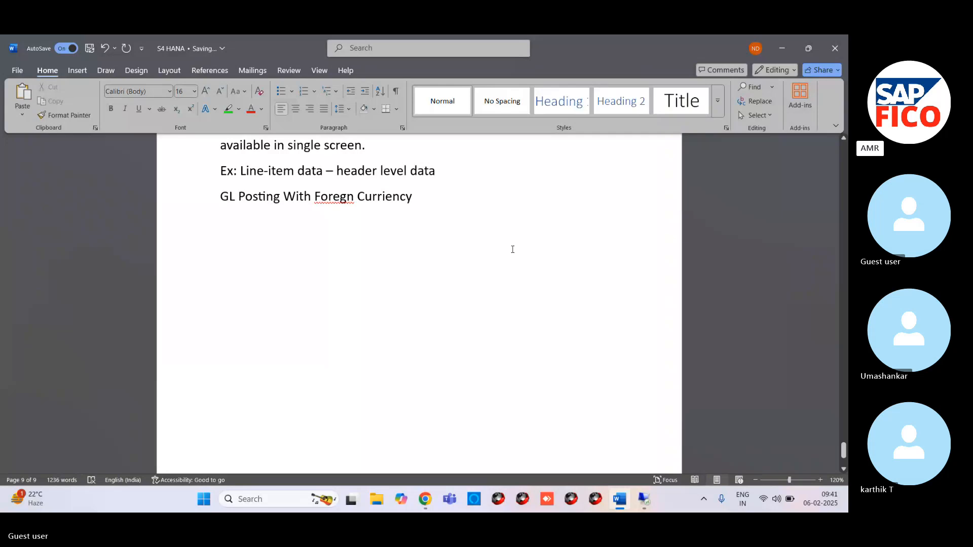
Step: Add the debit line "Commission paid A/C Dr" with the amount 1000 below the heading
key(Return)
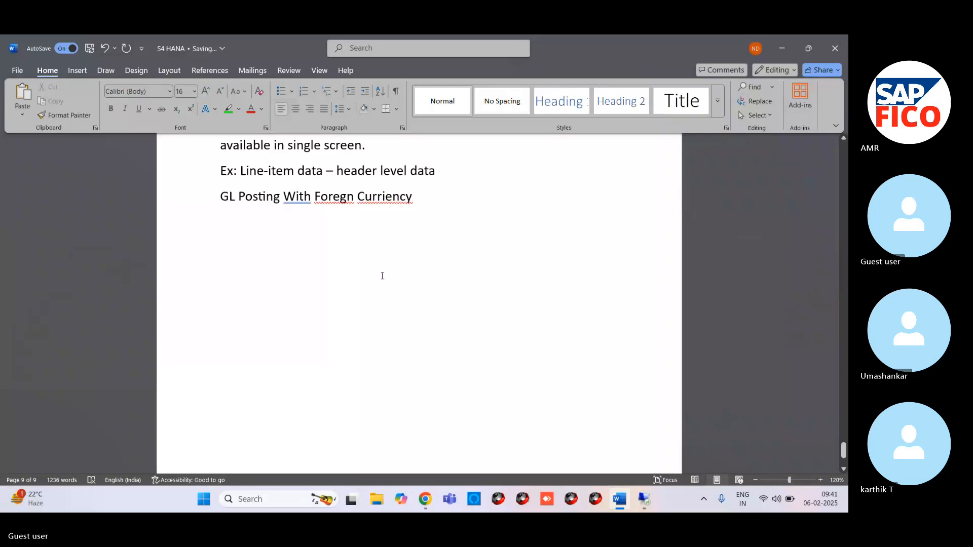
text(C)
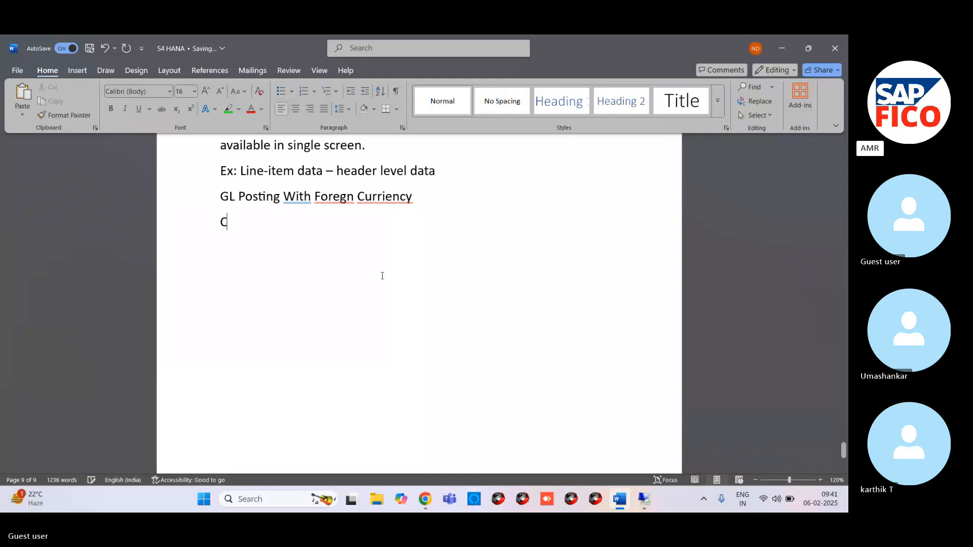
text(ommid)
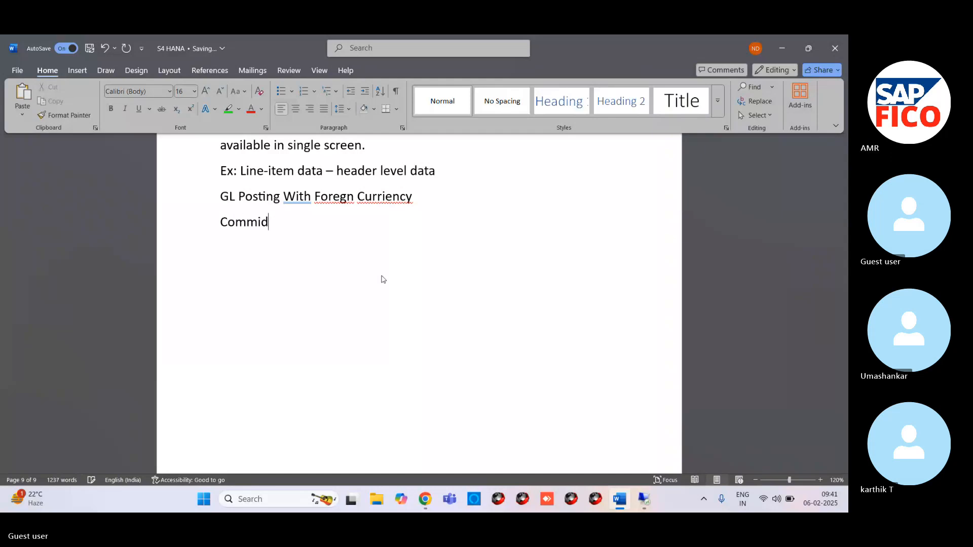
key(BackSpace)
text(ss)
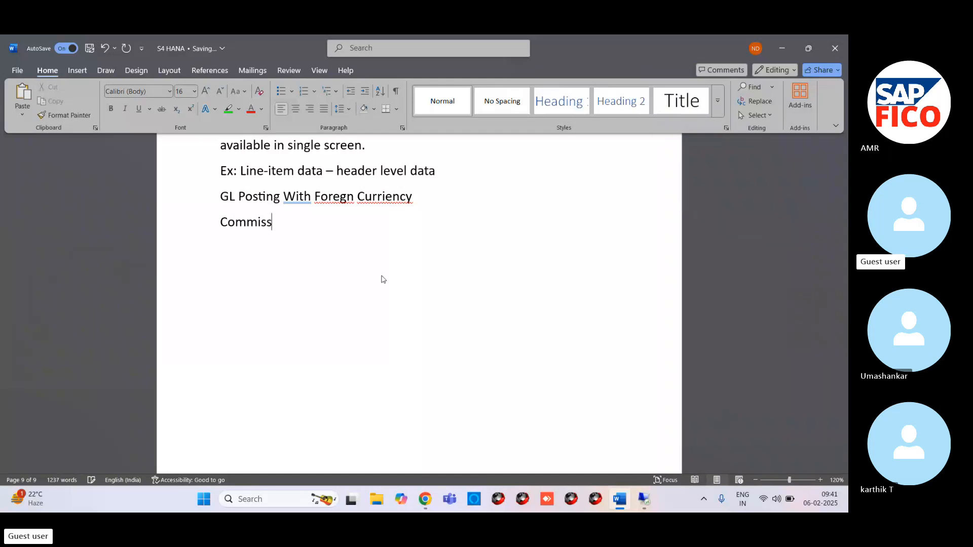
text(ion paid )
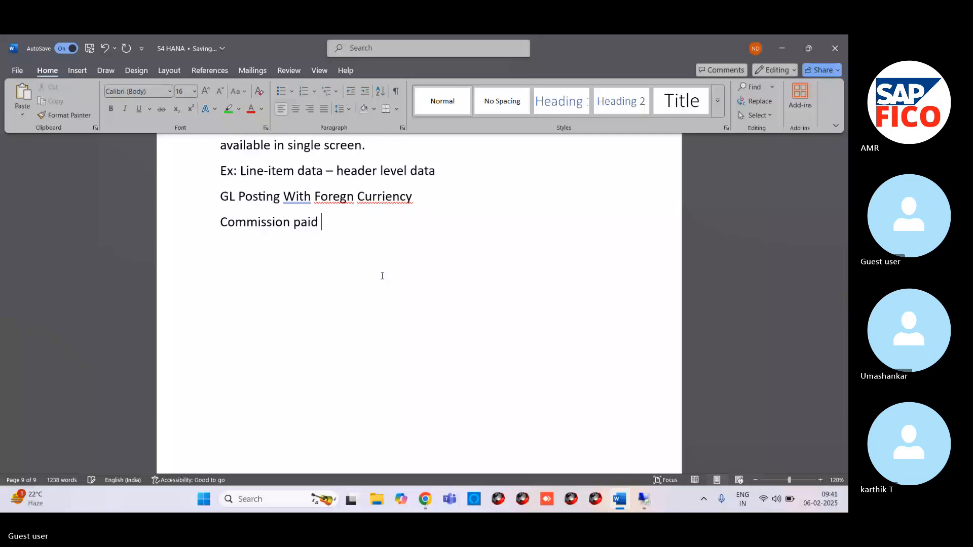
text(A/C Dr                100000)
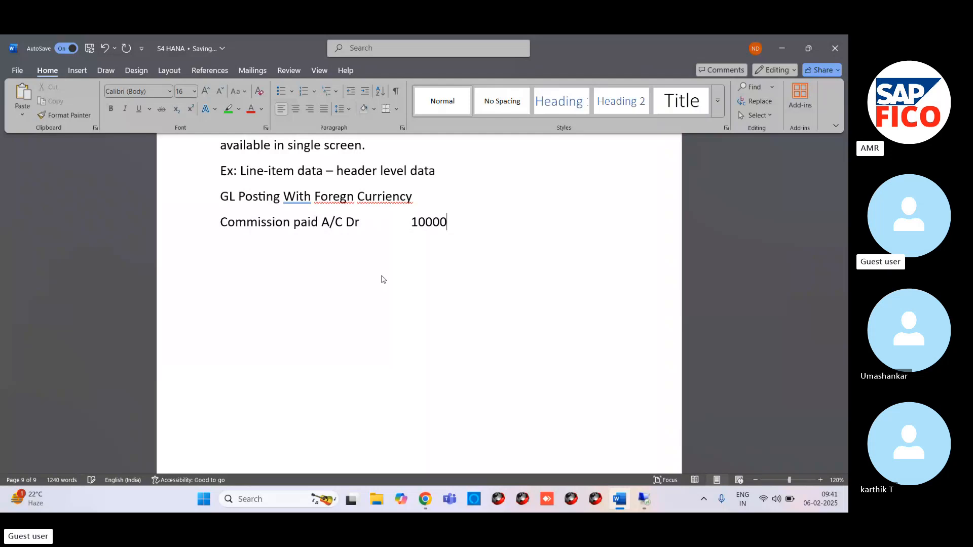
key(BackSpace)
key(BackSpace)
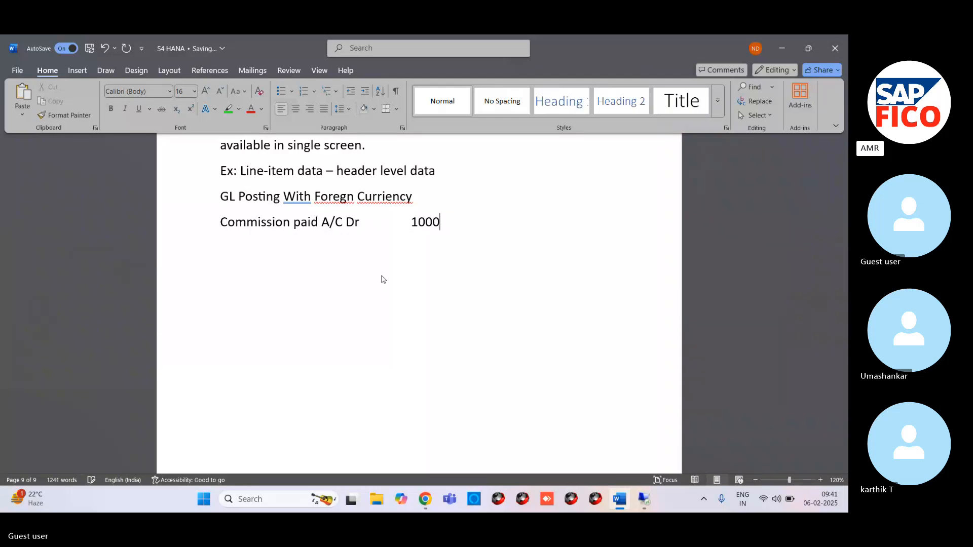
Step: Add the credit line "To cash" with the amount 1000 below the commission paid line
key(Return)
text(To)
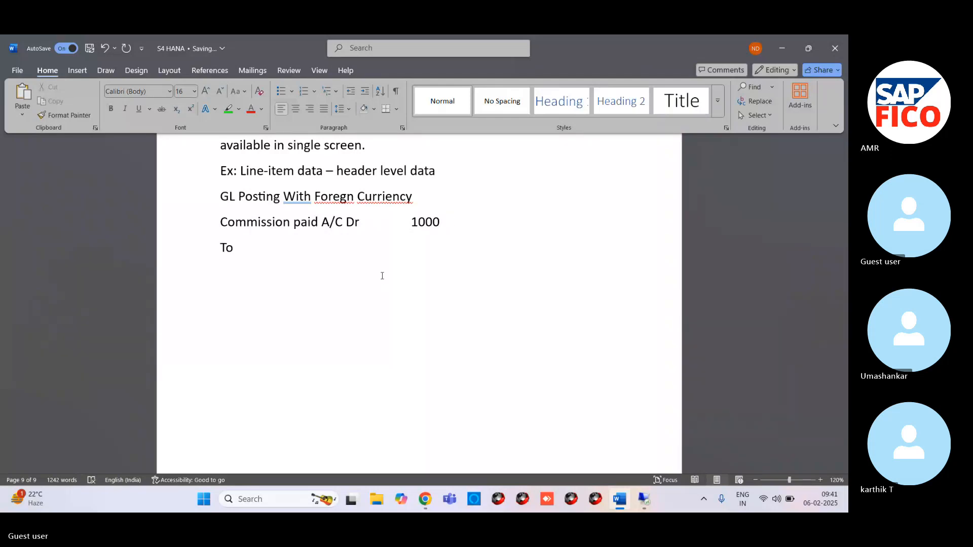
text( cash)
key(Tab)
key(Tab)
key(Tab)
text(1000)
Step: Return to the SAP G/L posting session and open FB50 with the document date 06.02.2025
click(644, 484)
mouse_move(204, 502)
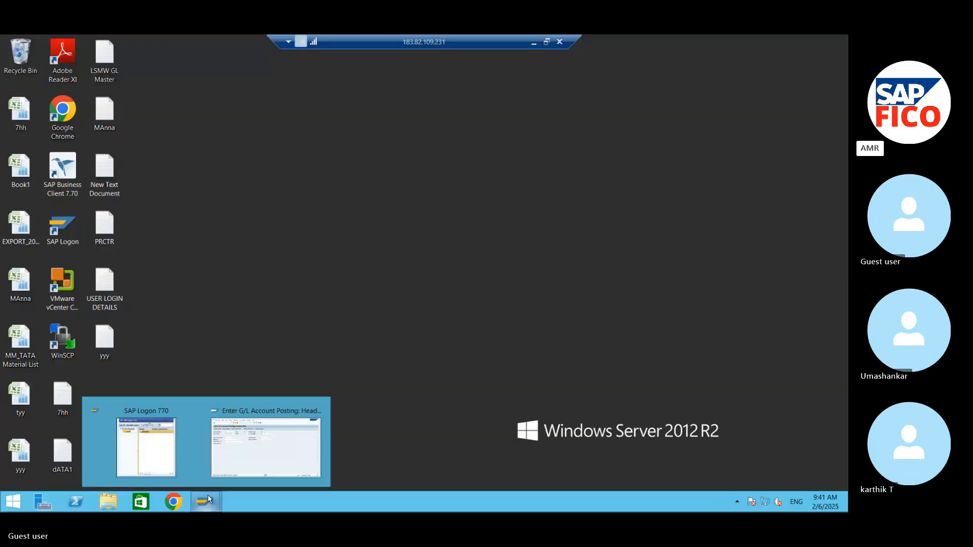
click(244, 455)
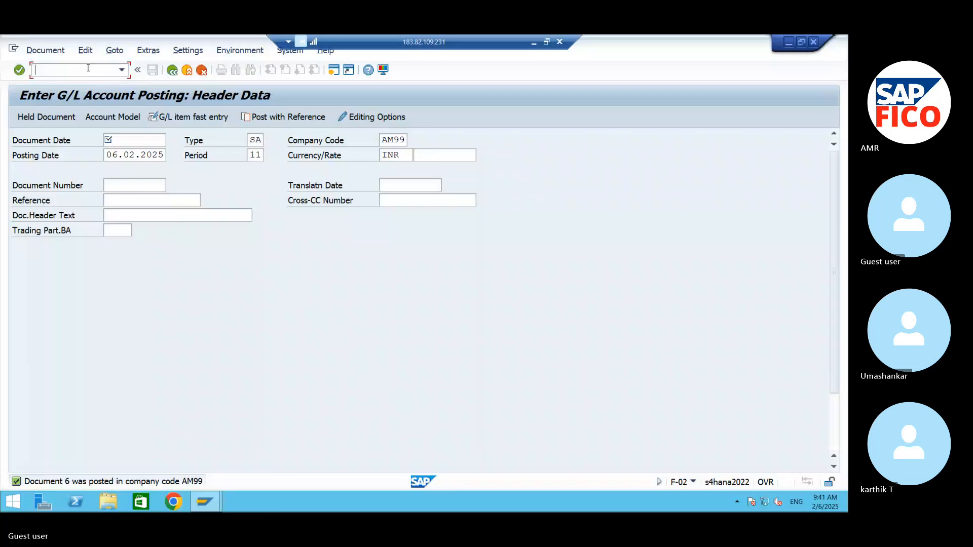
text(/NFB5)
key(Return)
key(F4)
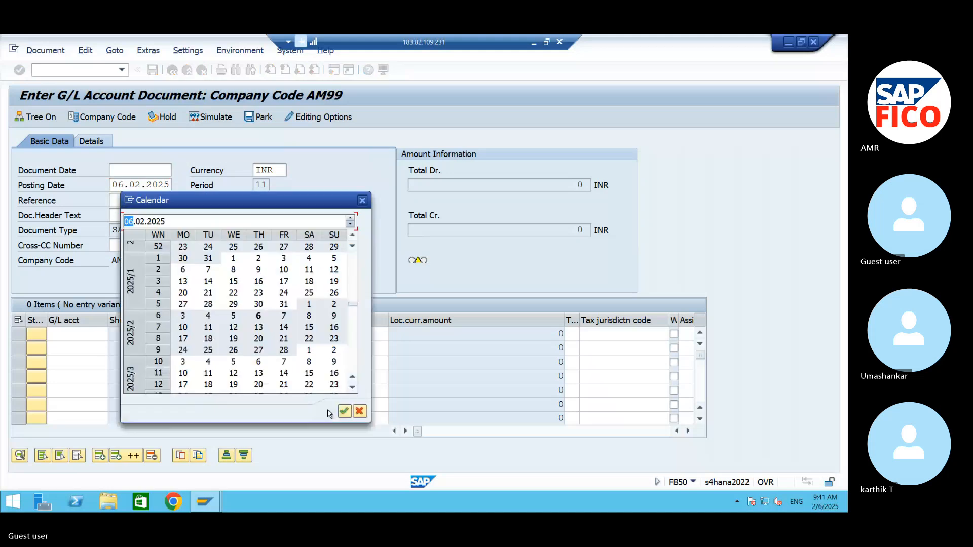
key(Return)
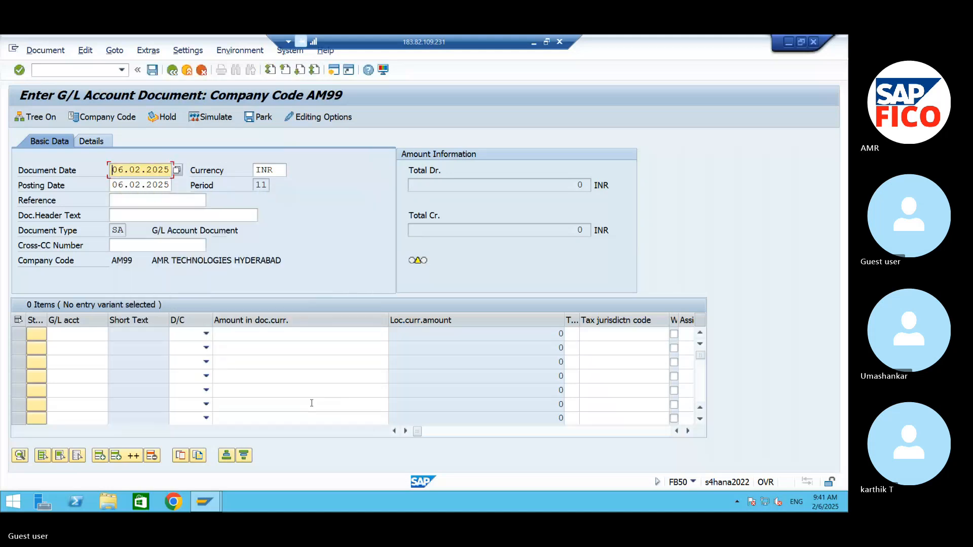
click(73, 335)
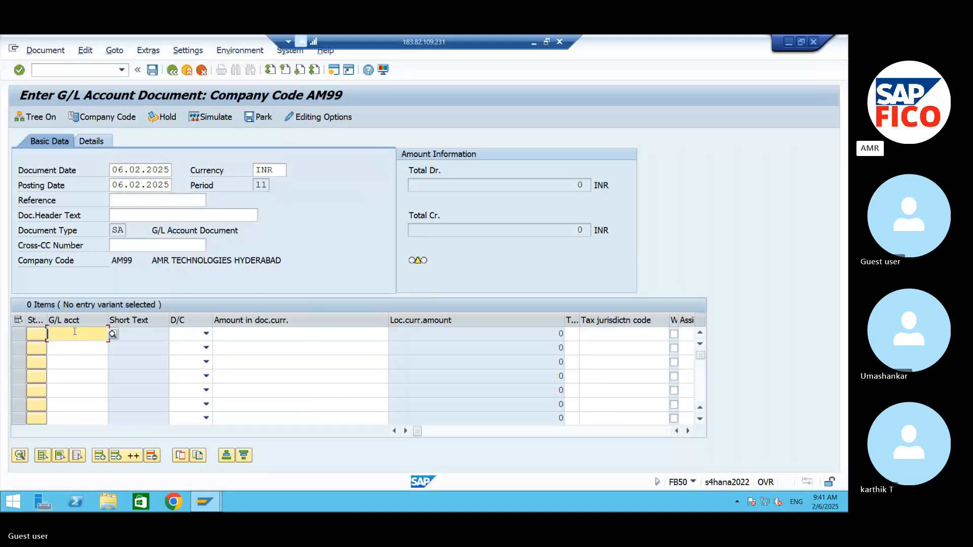
click(112, 334)
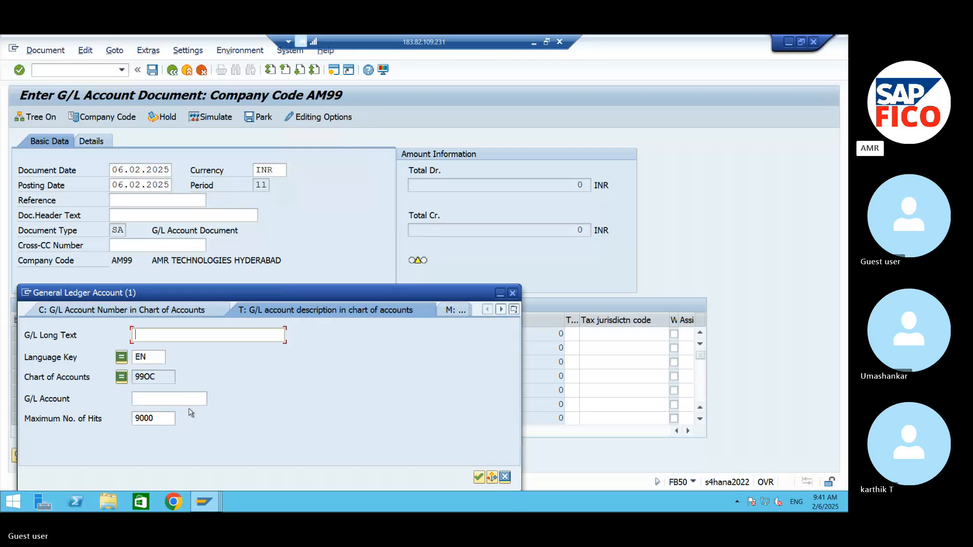
click(512, 293)
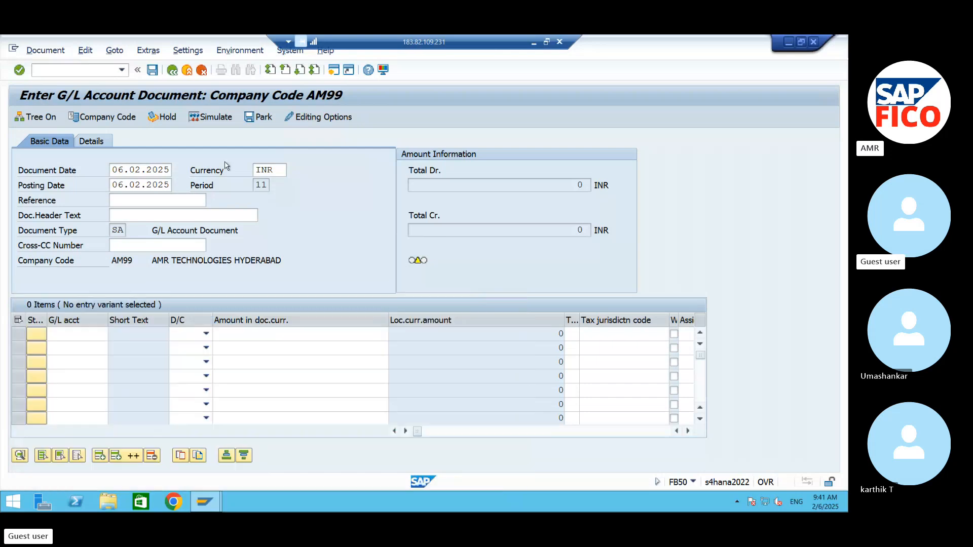
Step: Set the document currency to USD (United States Dollar) and confirm the header
click(276, 170)
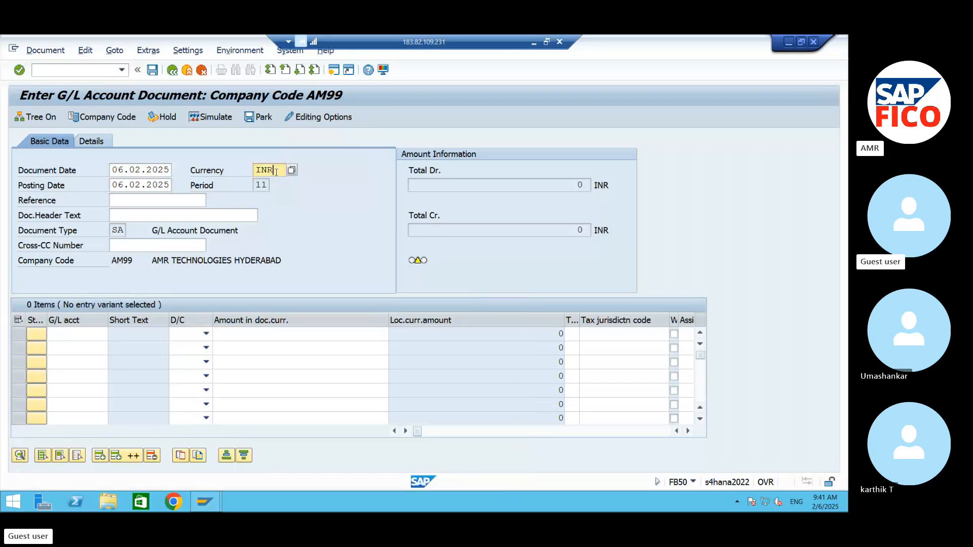
key(BackSpace)
key(BackSpace)
key(BackSpace)
text(USD)
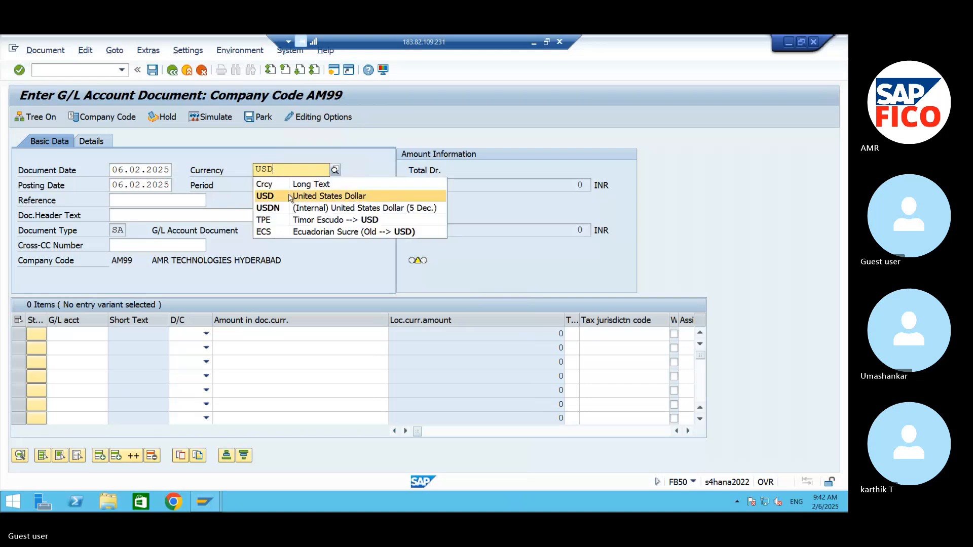
click(291, 197)
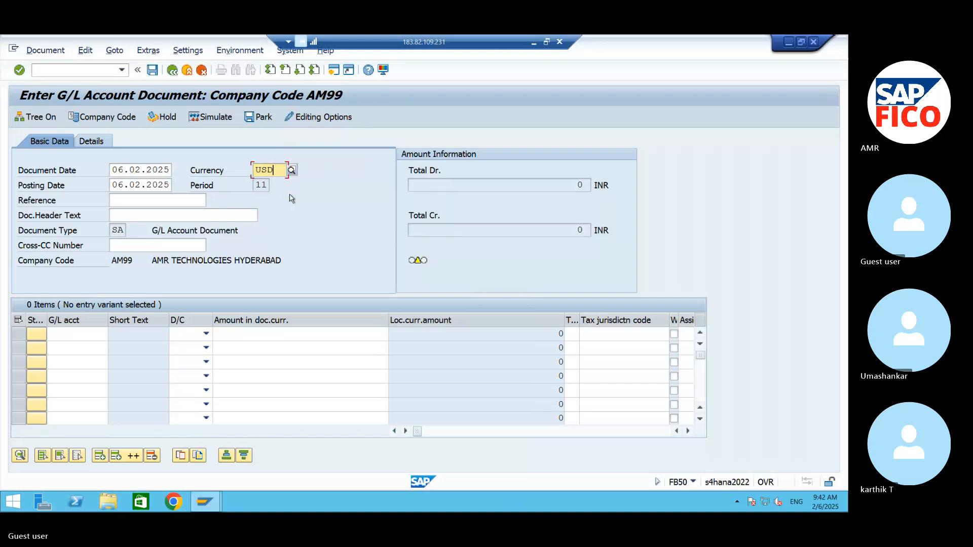
key(Return)
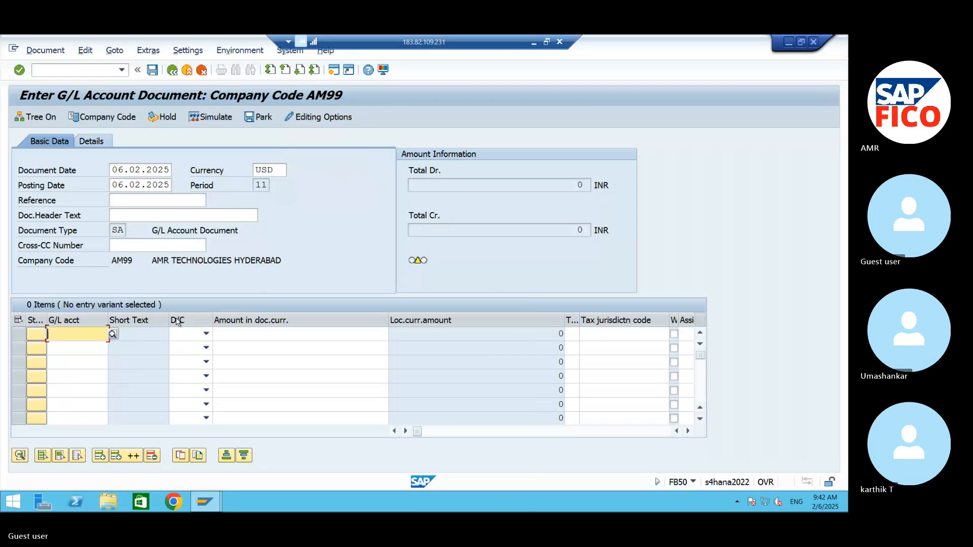
Step: Enter the first line item as a debit of 1000 to the COMMISSION PAID A/C account 440000
click(120, 329)
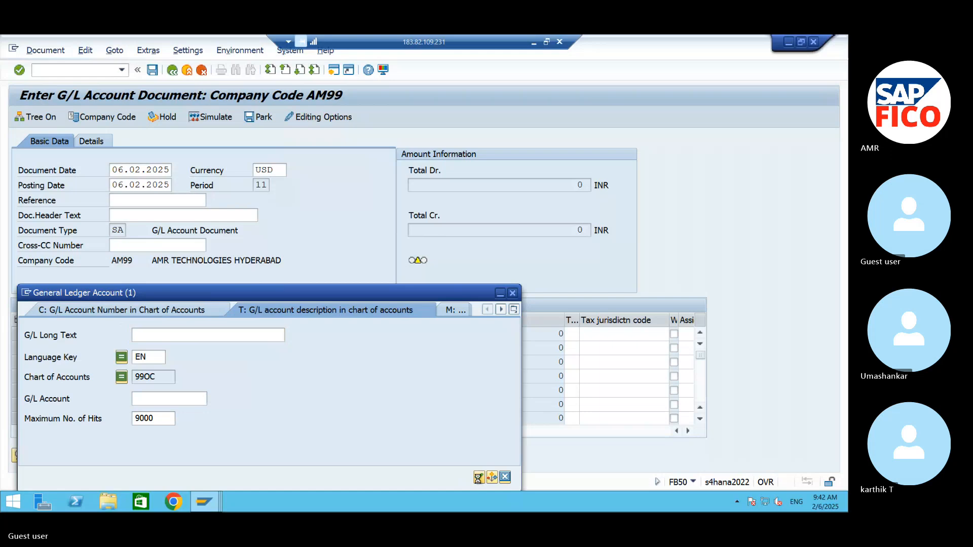
click(478, 477)
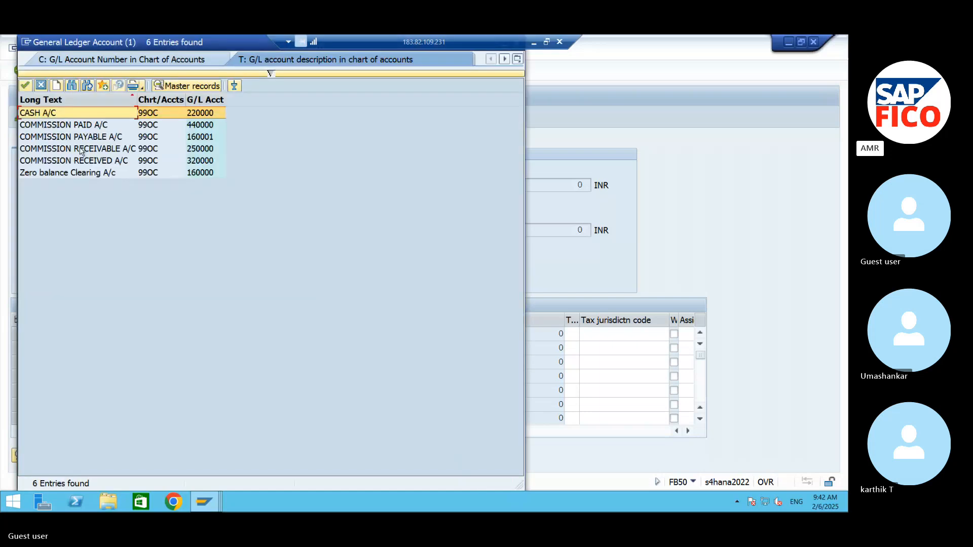
click(70, 126)
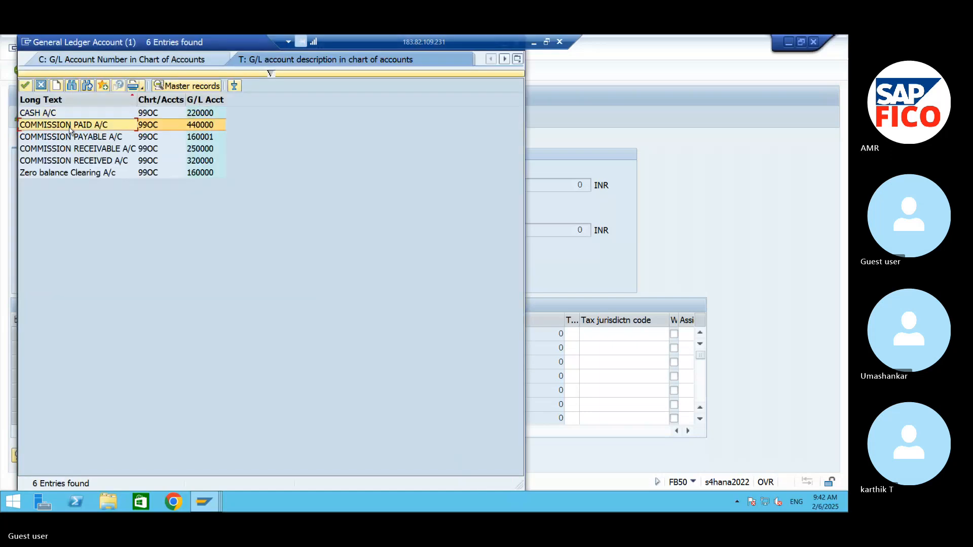
click(37, 87)
click(188, 334)
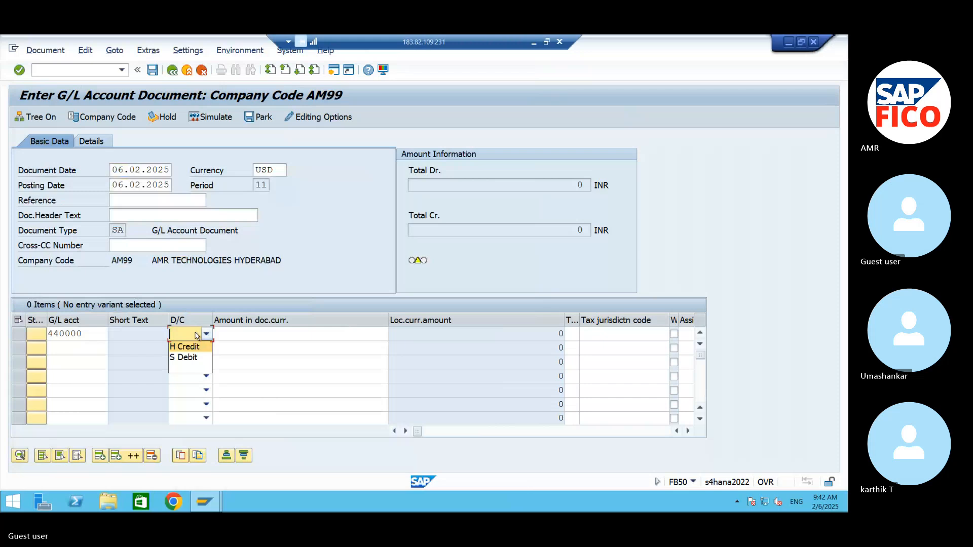
click(188, 357)
click(276, 335)
text(1000)
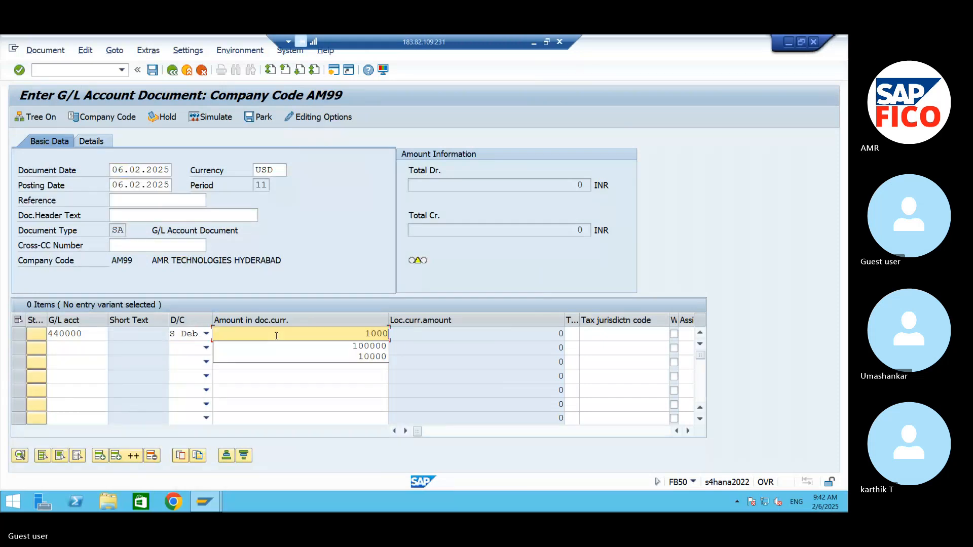
Step: Enter the second line item as a credit of 1000 to the CASH A/C account 220000
click(65, 347)
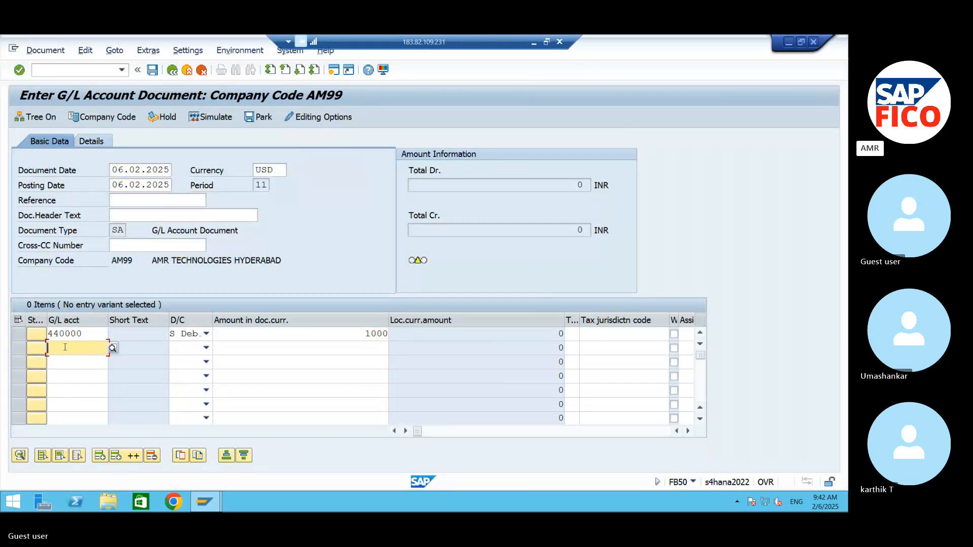
click(113, 348)
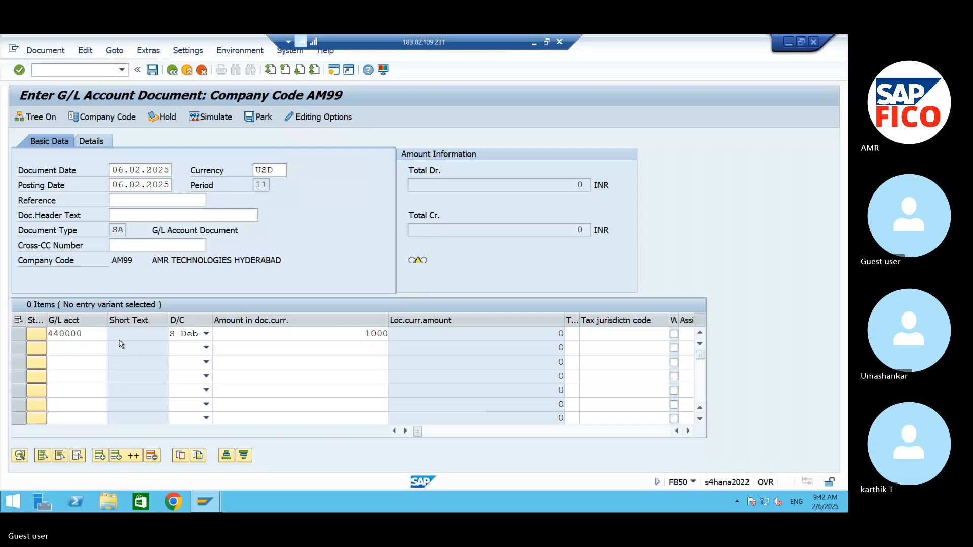
click(479, 475)
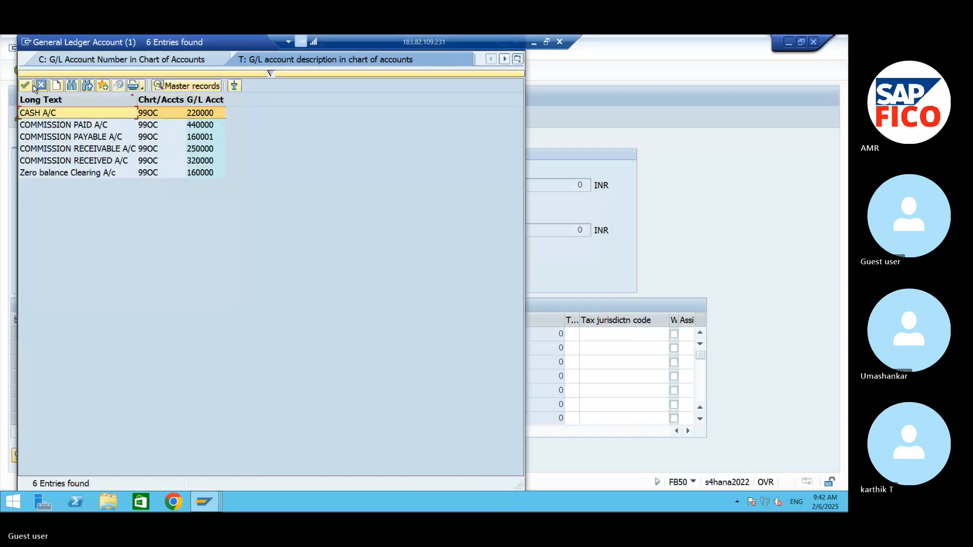
click(25, 85)
click(177, 349)
click(185, 361)
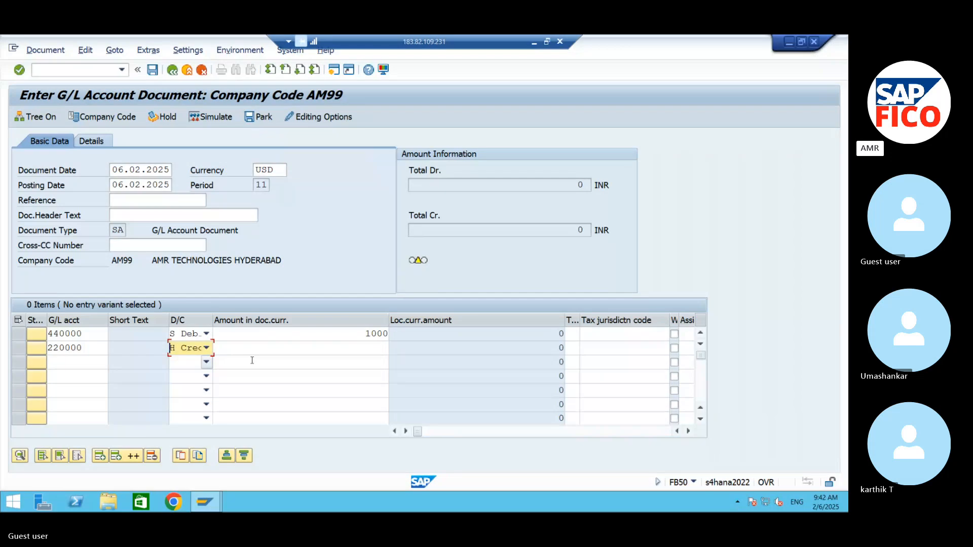
click(304, 347)
text(1)
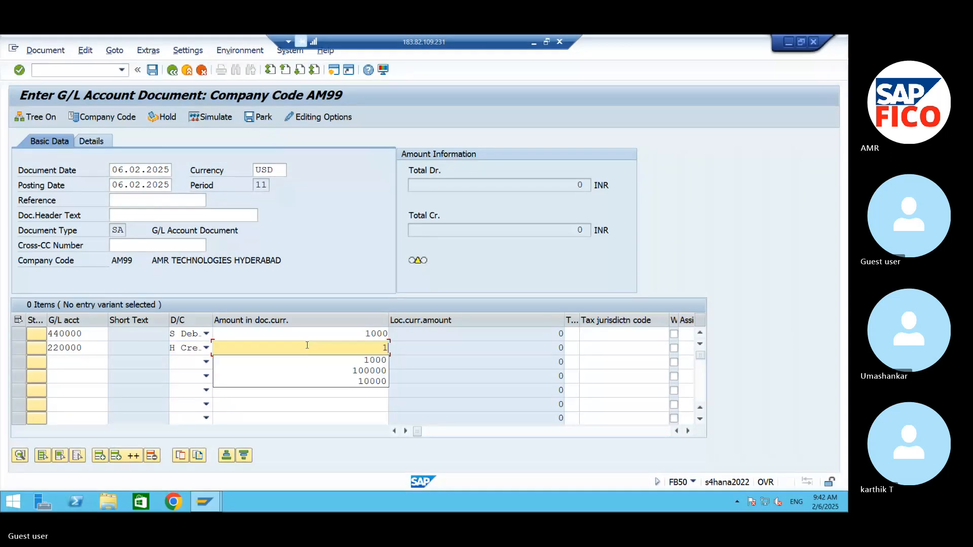
text(000)
Step: Assign cost center 99FC to the commission paid line and confirm the line items
click(688, 431)
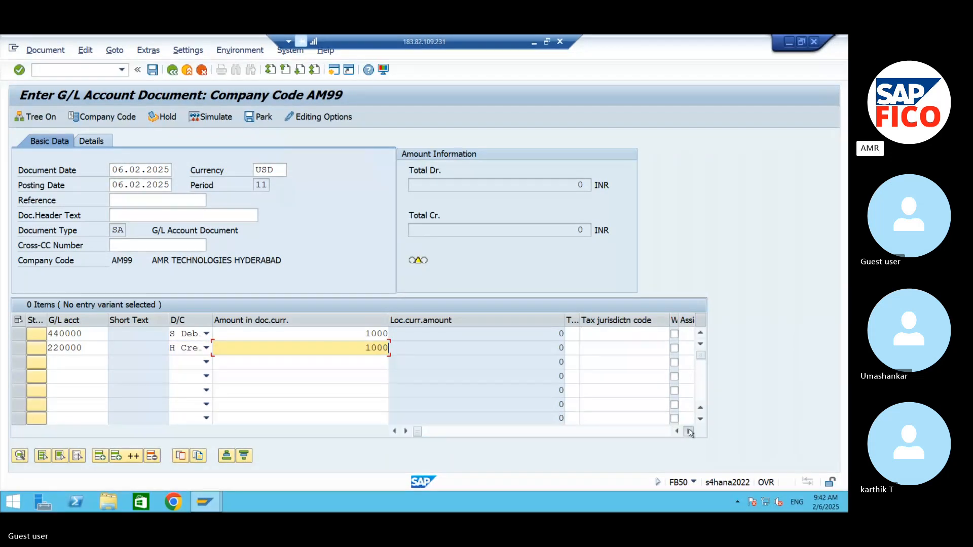
click(688, 431)
click(689, 431)
click(689, 431)
click(688, 431)
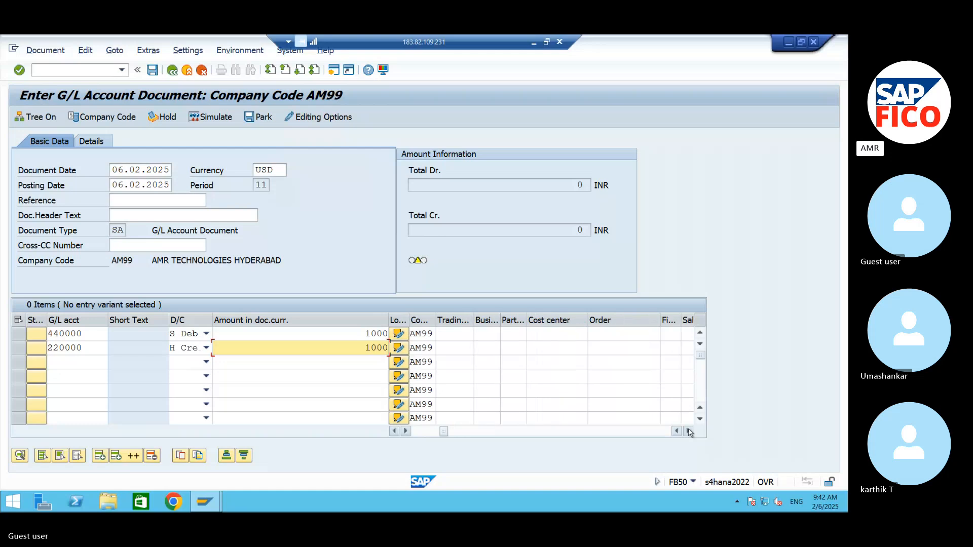
click(563, 335)
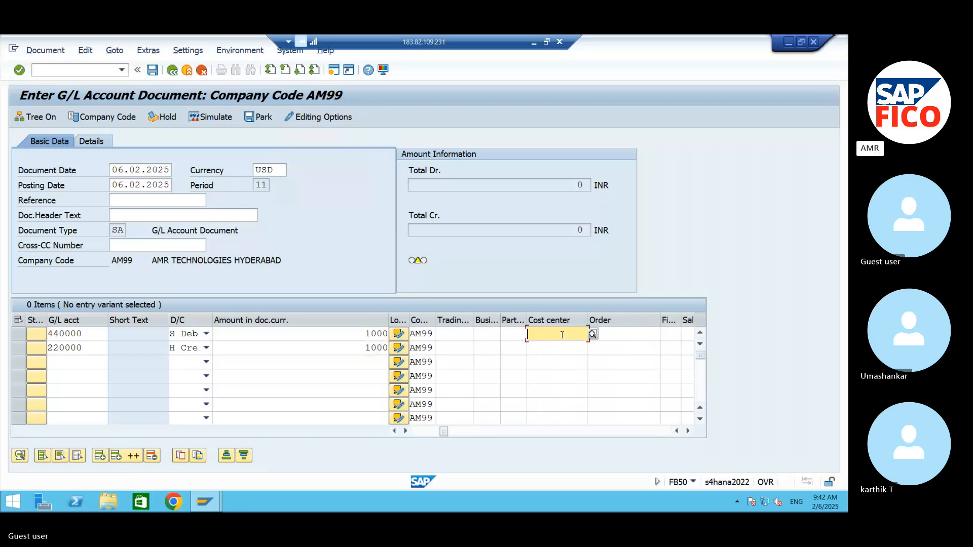
text(99FC)
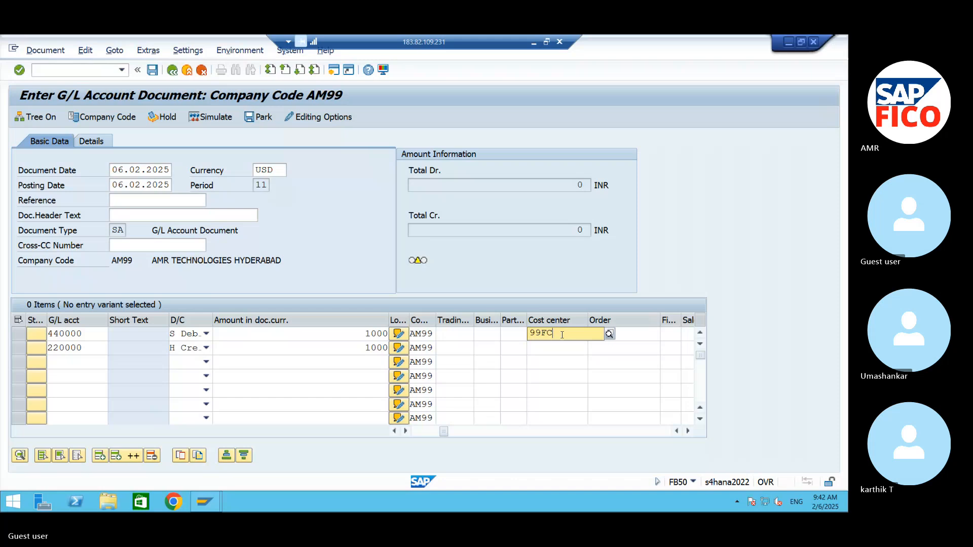
key(Return)
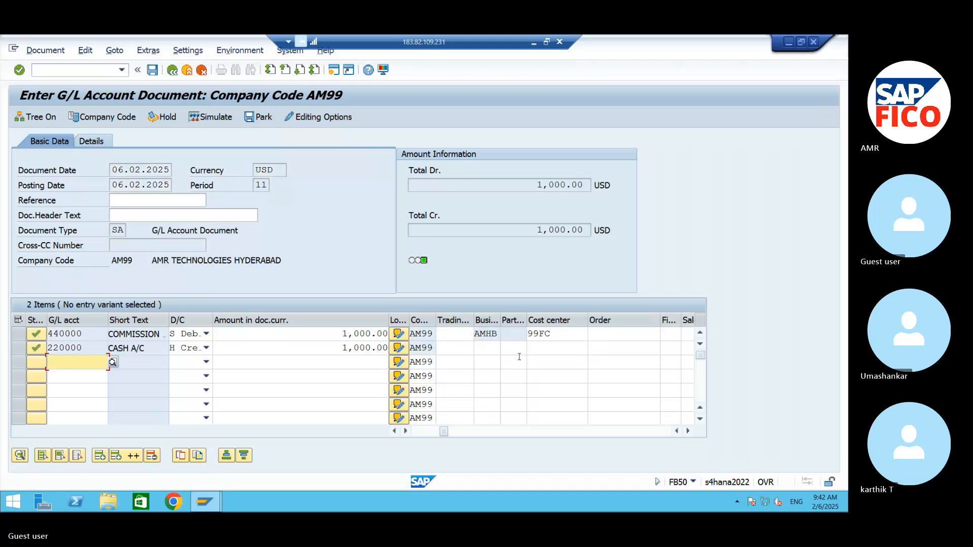
Step: Simulate the USD G/L document and post it
click(210, 118)
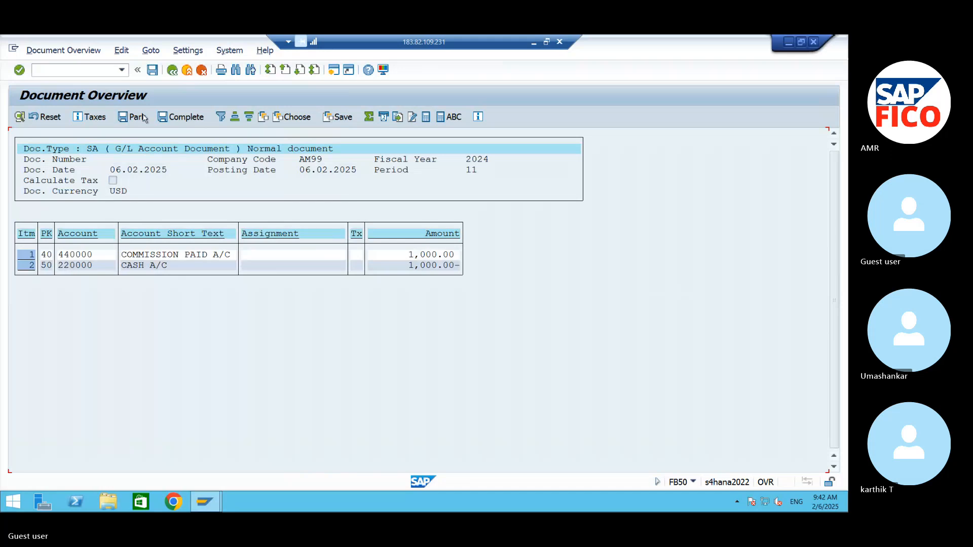
key(ctrl+s)
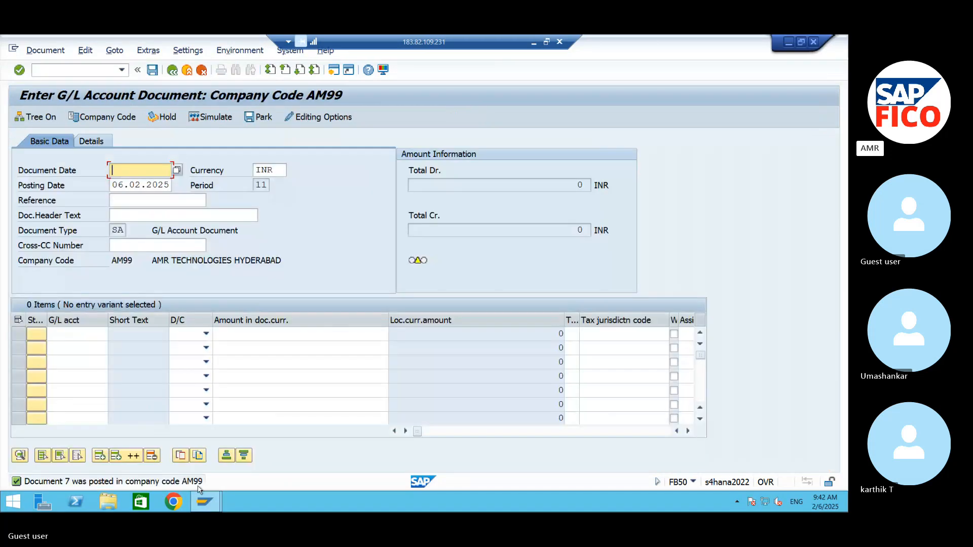
Step: Display the posted document and switch its amounts to the local currency INR
click(65, 55)
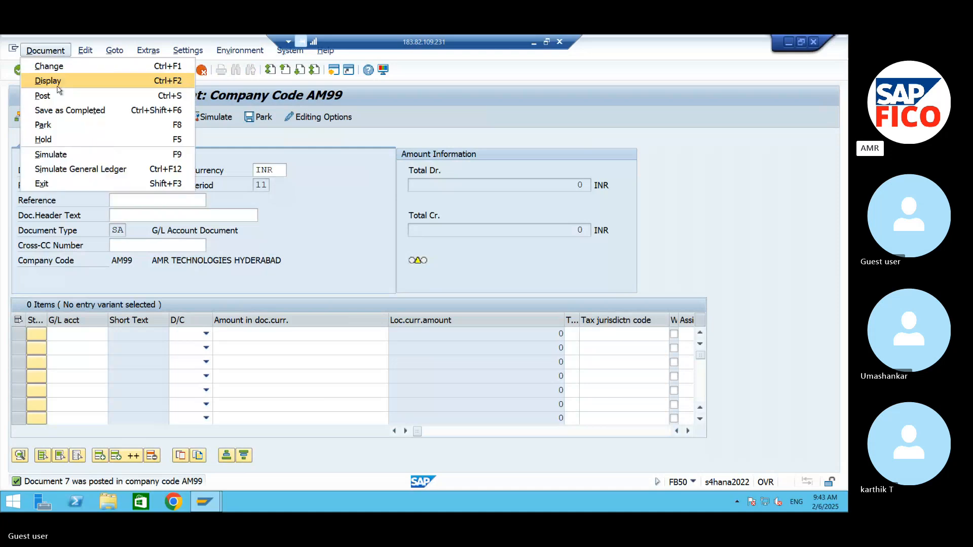
click(59, 81)
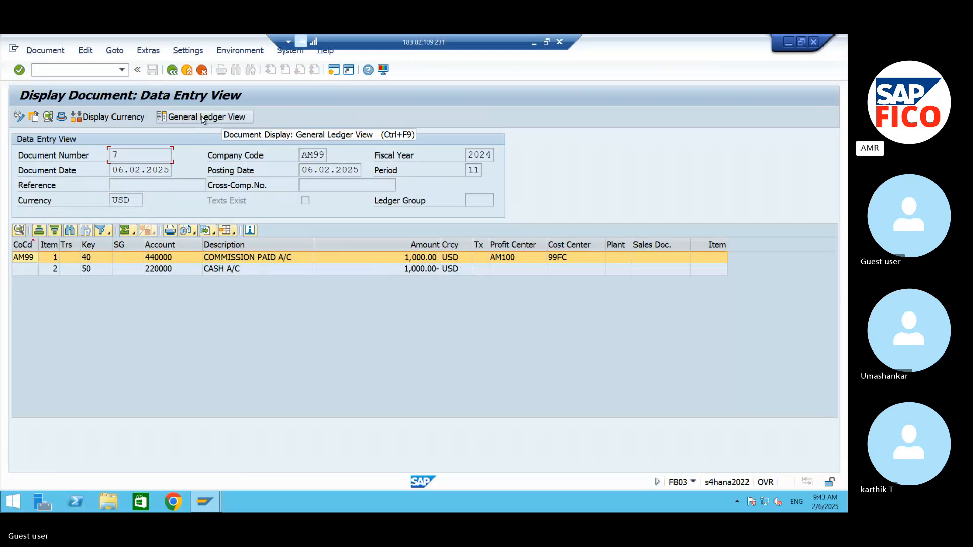
click(113, 118)
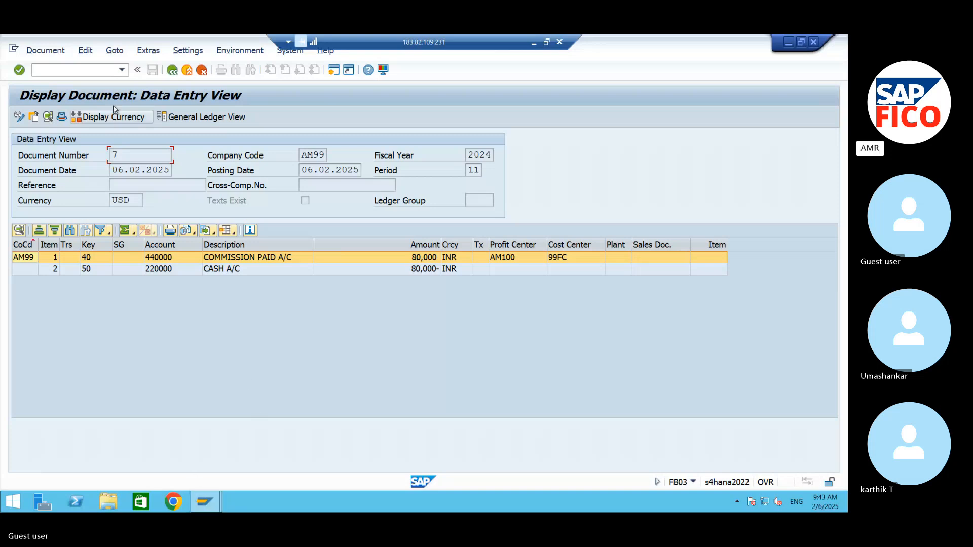
Step: Switch to the Skype meeting, unmute and mute the microphone again, and return to the SAP document display
click(789, 42)
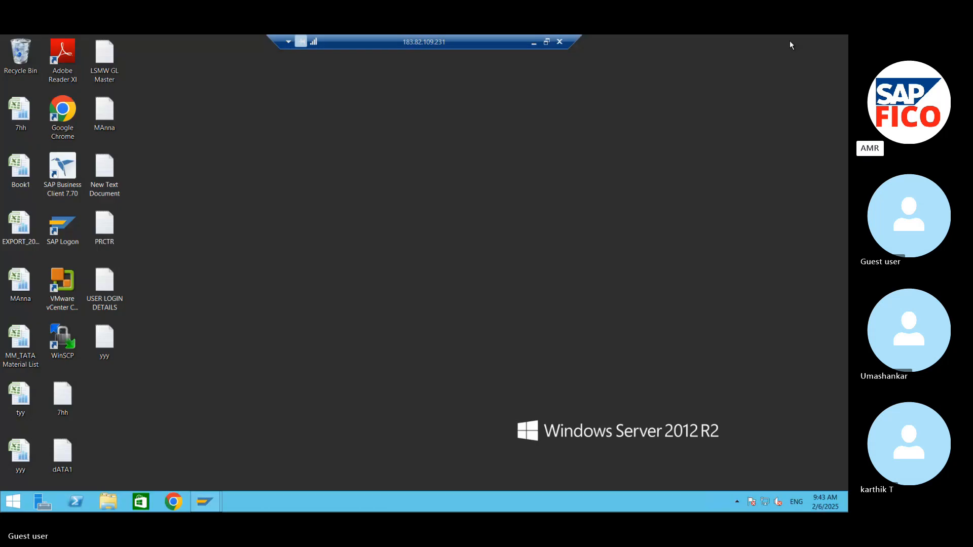
click(534, 44)
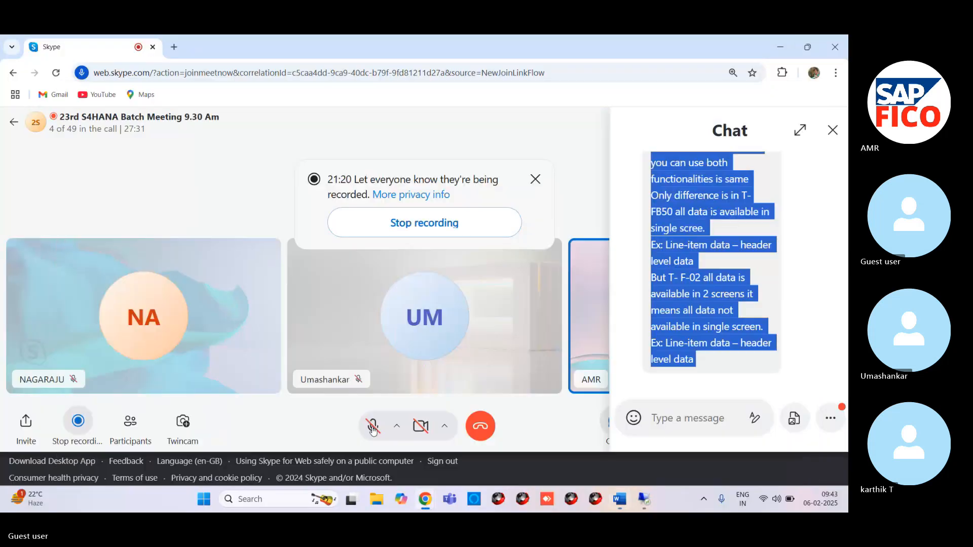
click(373, 428)
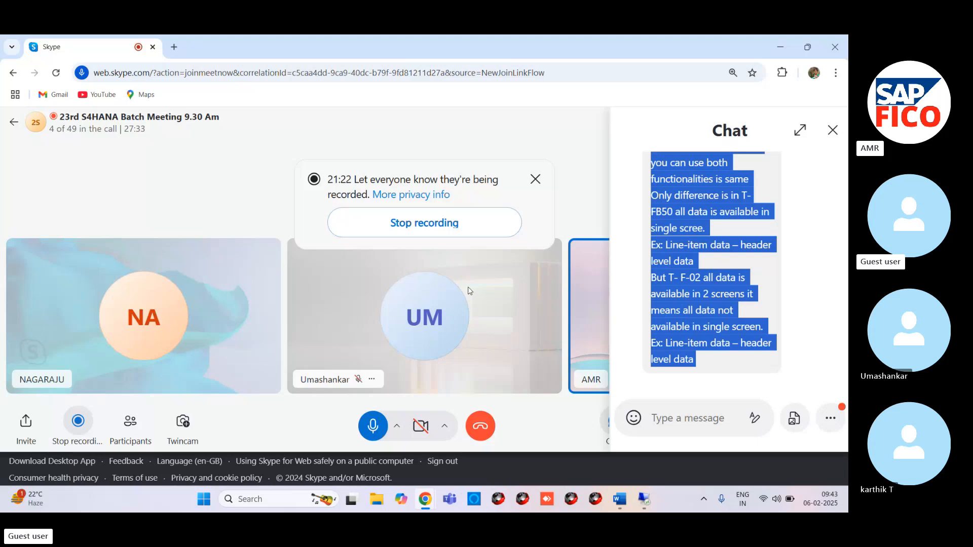
click(373, 428)
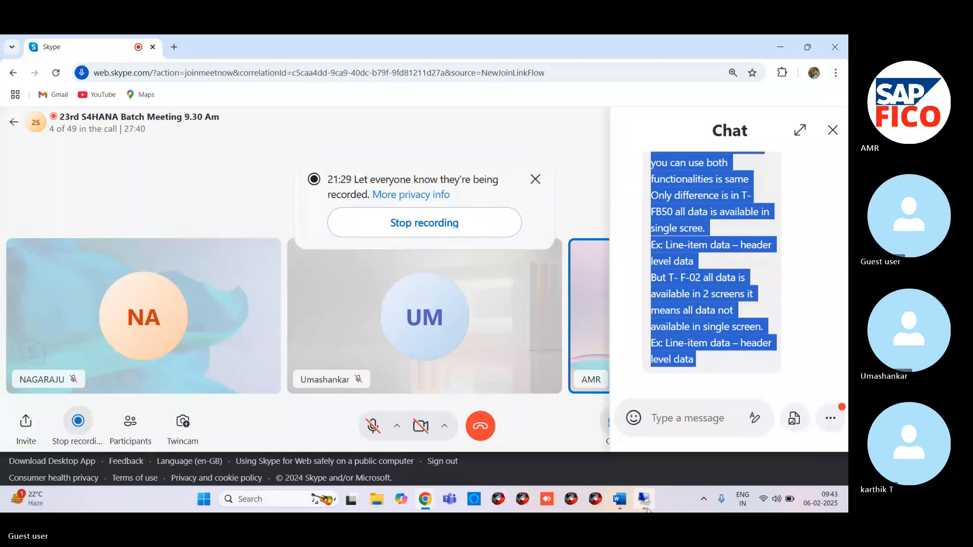
mouse_move(646, 507)
click(654, 464)
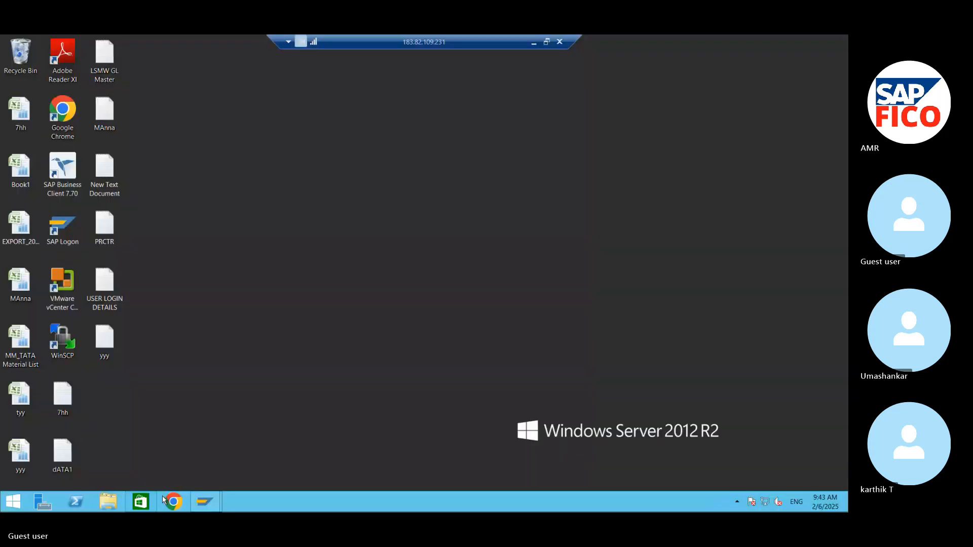
mouse_move(203, 508)
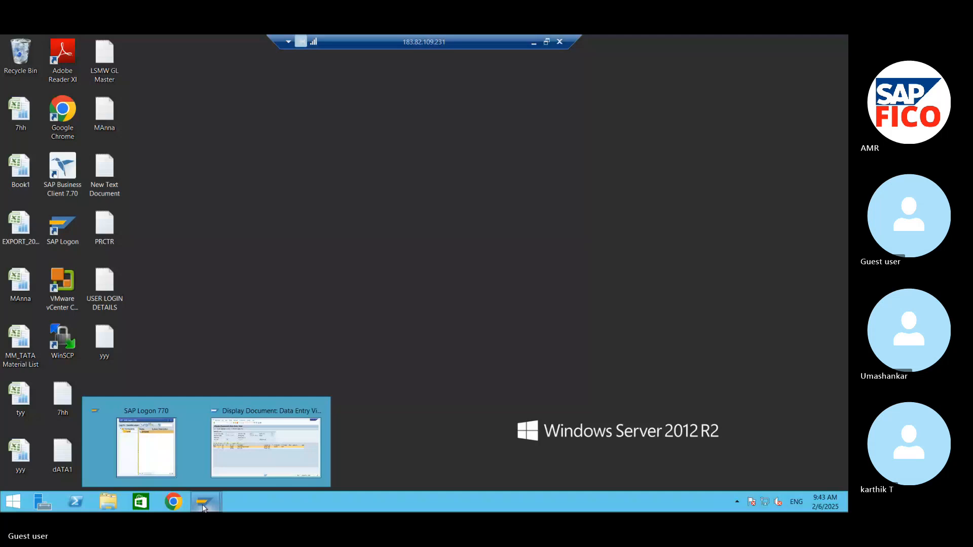
click(266, 446)
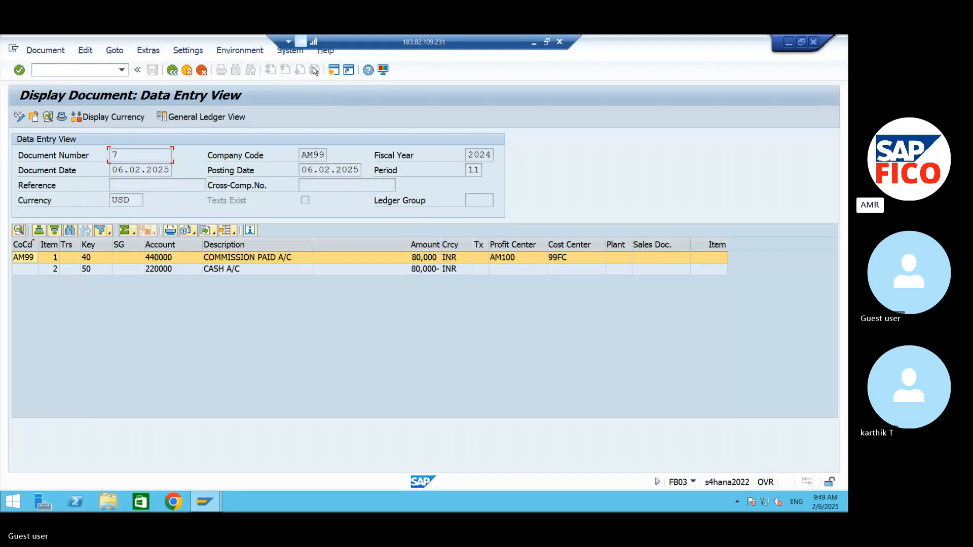
click(787, 43)
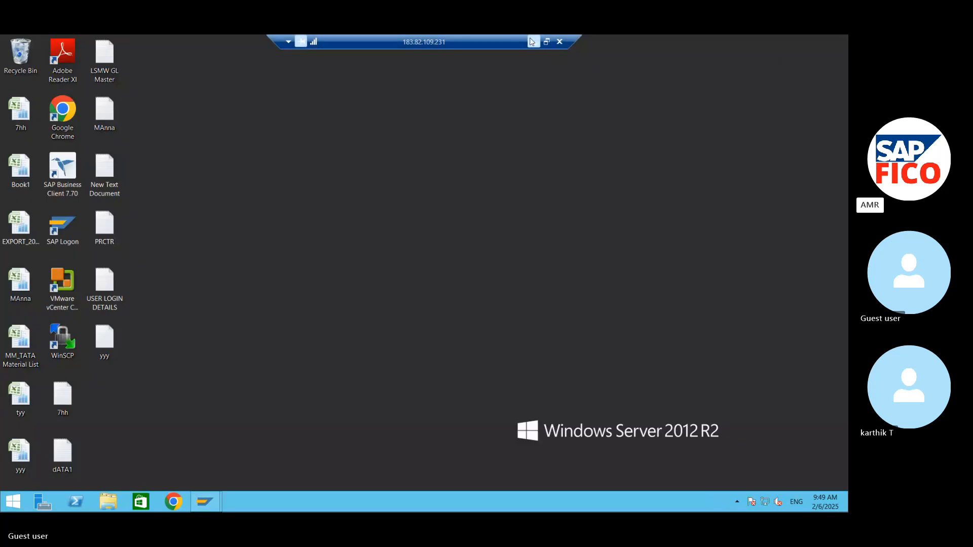
mouse_move(205, 502)
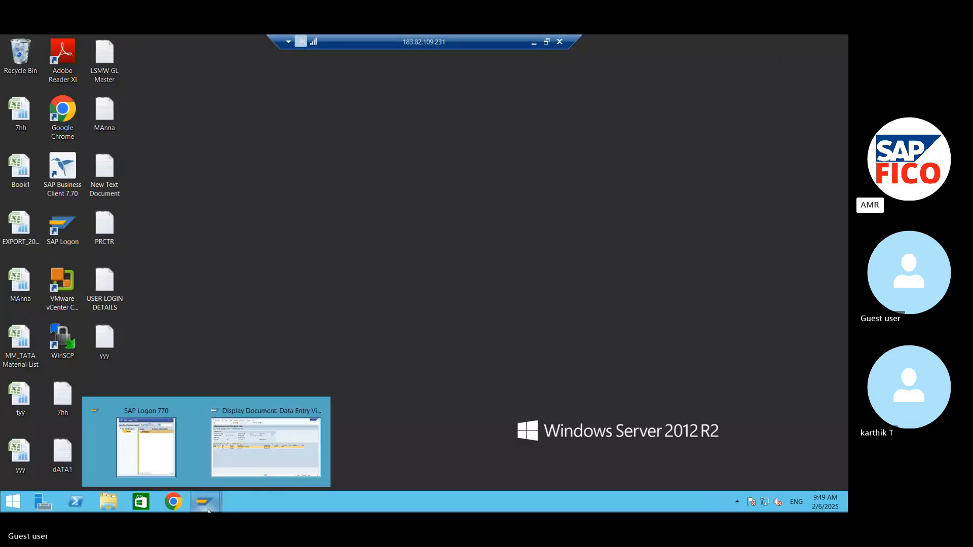
click(254, 455)
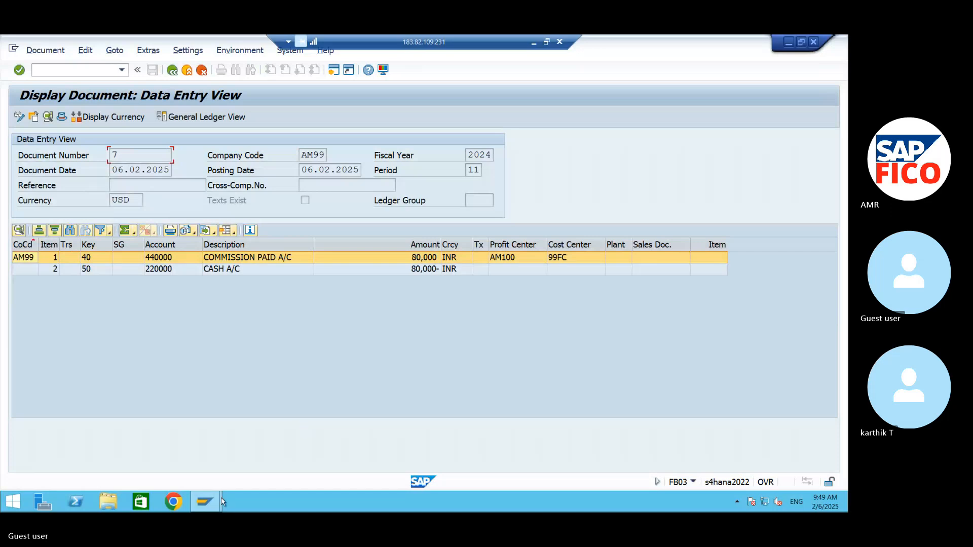
Step: Switch to the S4 HANA Word document and correct "With" to "with" in the GL posting heading
mouse_move(221, 500)
click(787, 42)
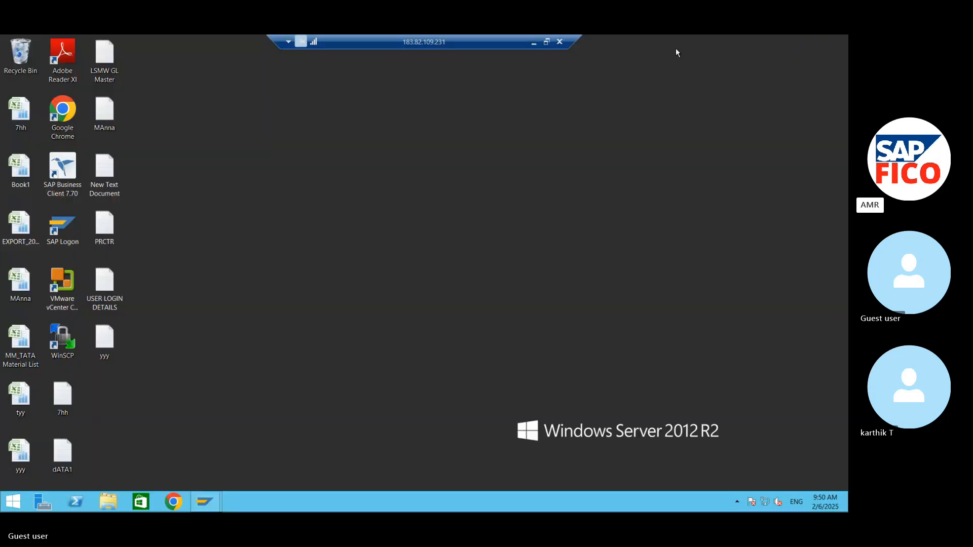
click(535, 42)
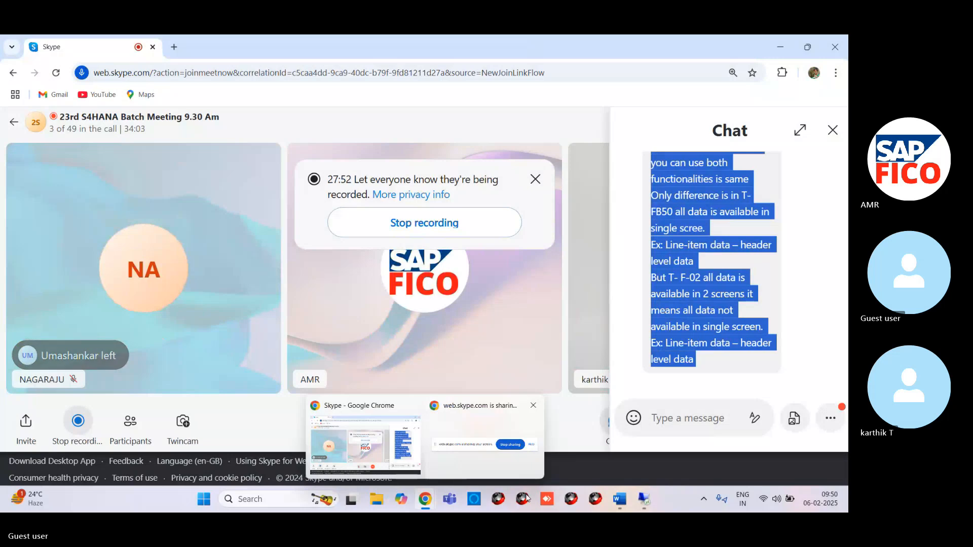
mouse_move(619, 499)
click(622, 461)
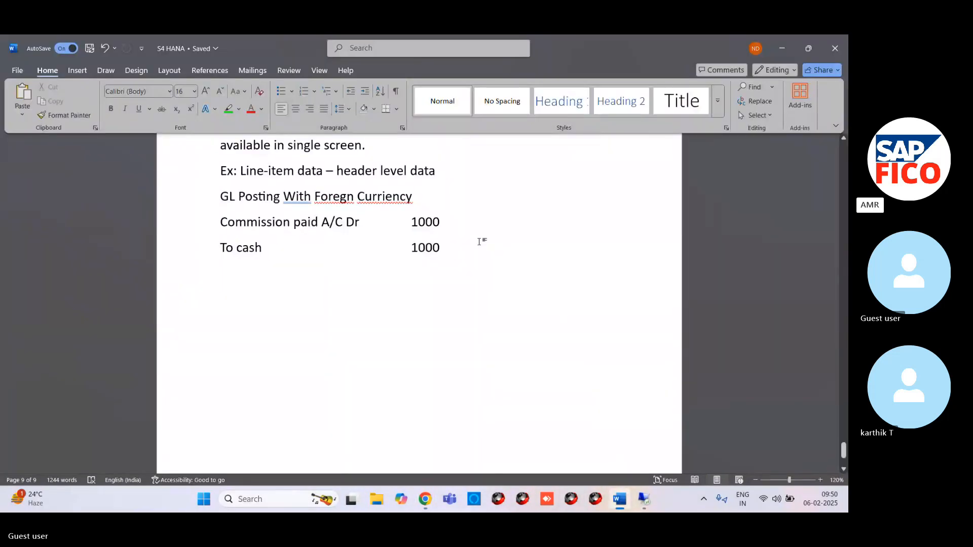
right_click(304, 198)
click(301, 212)
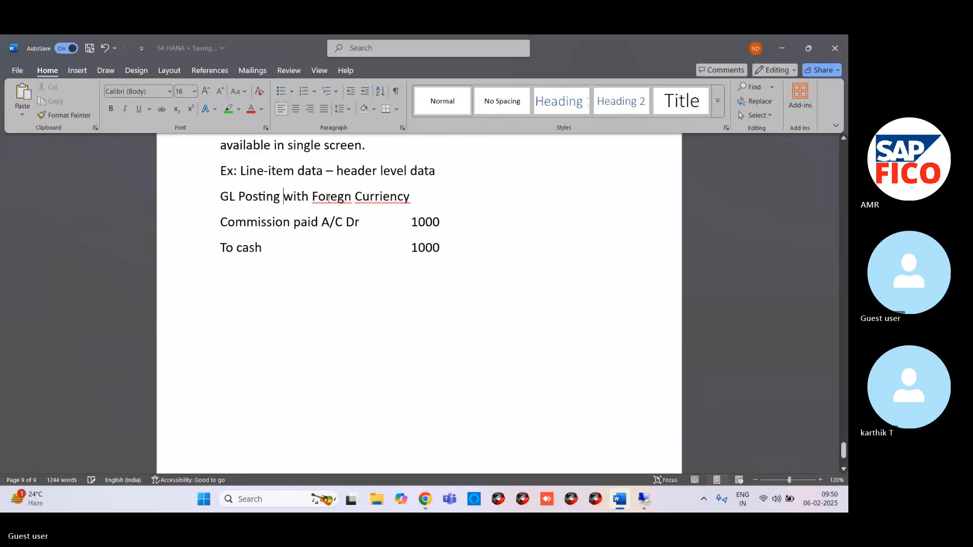
Step: Correct the misspelled words in the GL Posting heading to "Foreign" and "Currency"
right_click(337, 198)
click(333, 214)
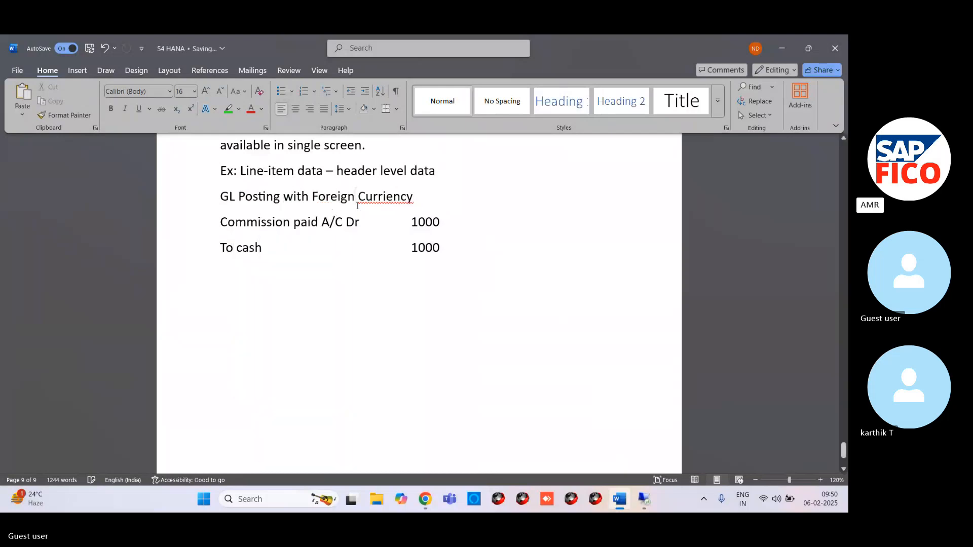
right_click(382, 197)
click(381, 214)
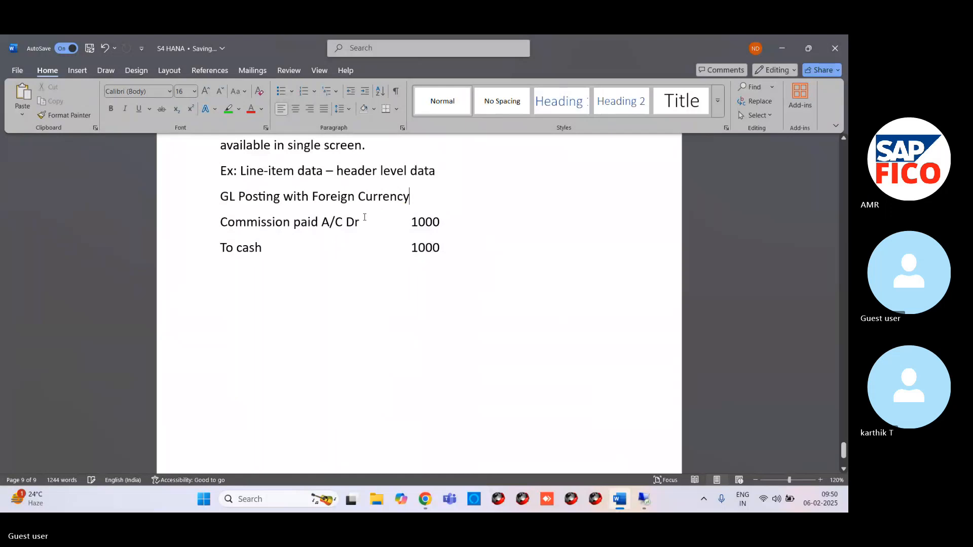
Step: Highlight the heading "GL Posting with Foreign Currency" in green and place the cursor on the empty line below the entry
drag(216, 190, 401, 194)
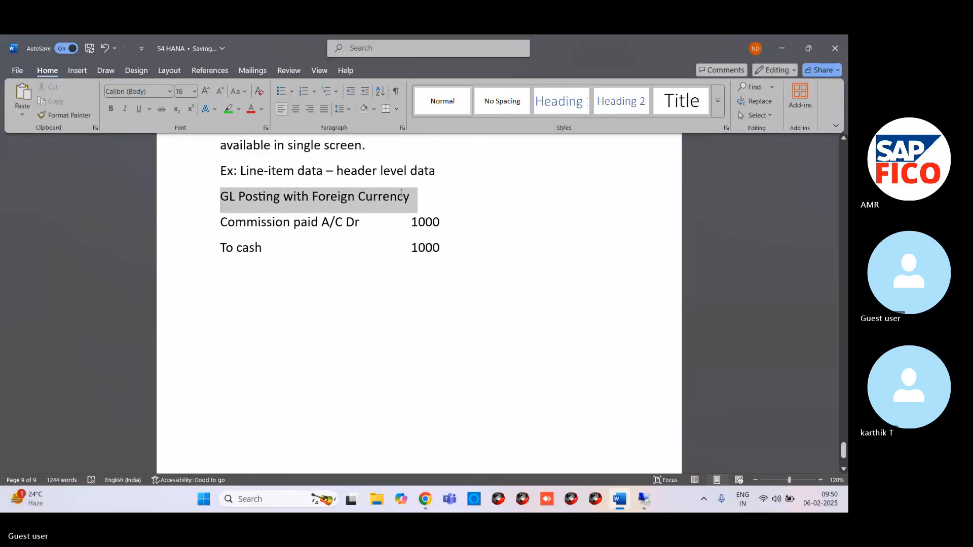
click(228, 109)
click(239, 135)
click(378, 278)
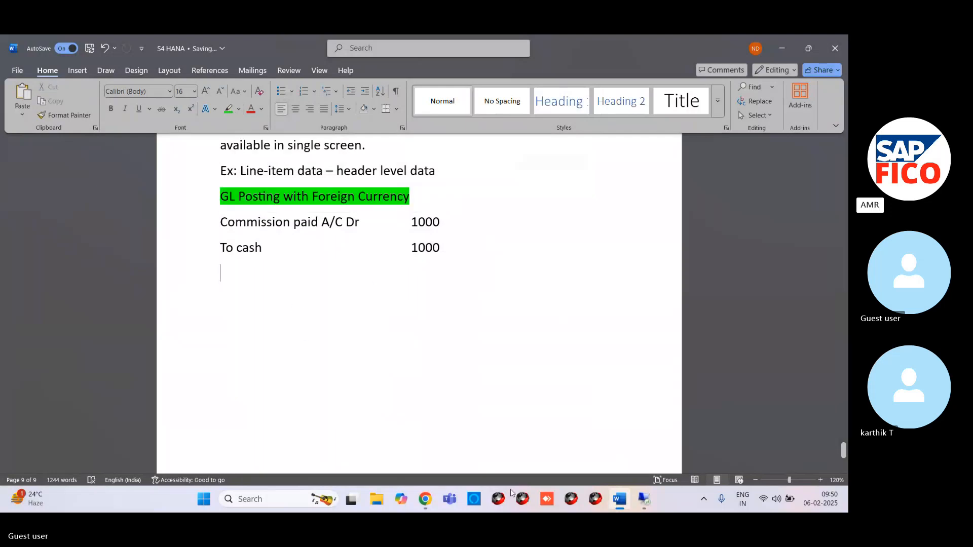
Step: Switch to the Skype meeting to check its chat, and return to the S4 HANA Word document
mouse_move(426, 503)
click(382, 449)
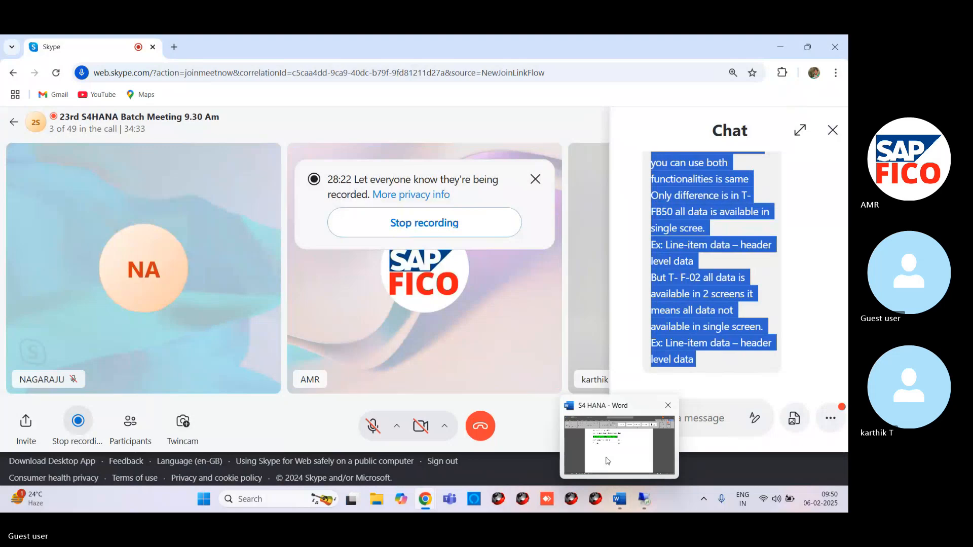
click(618, 499)
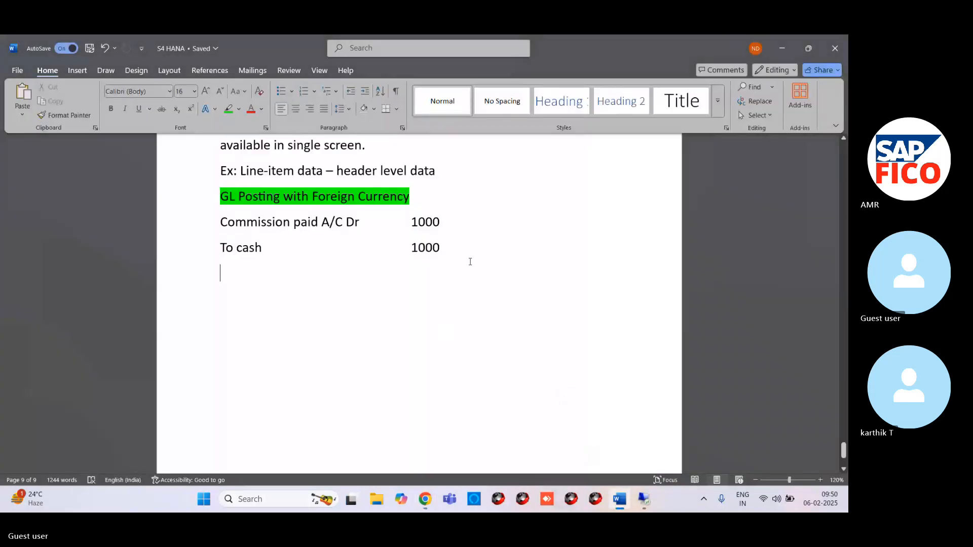
Step: Add the heading "General document Posting With Specific Period" below the To cash line
text(Gene)
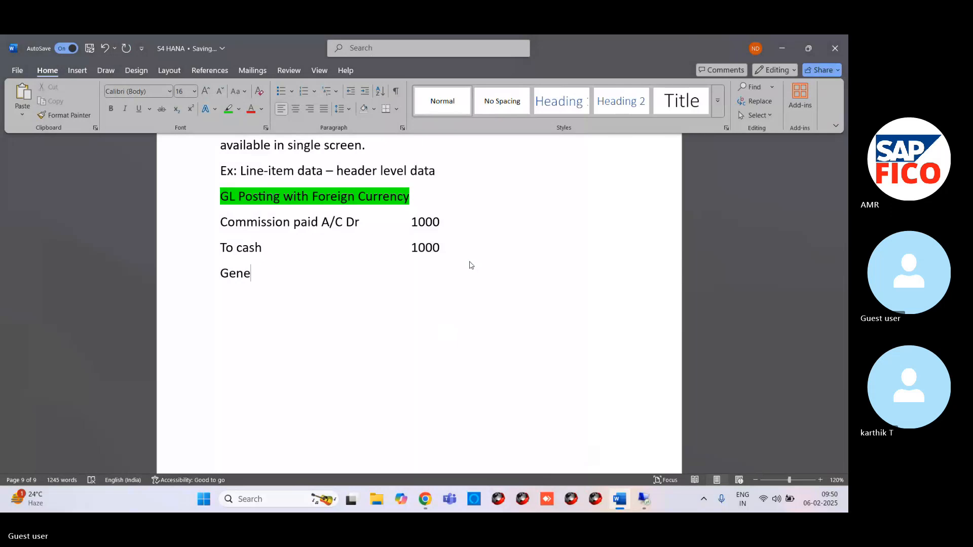
text(ral d)
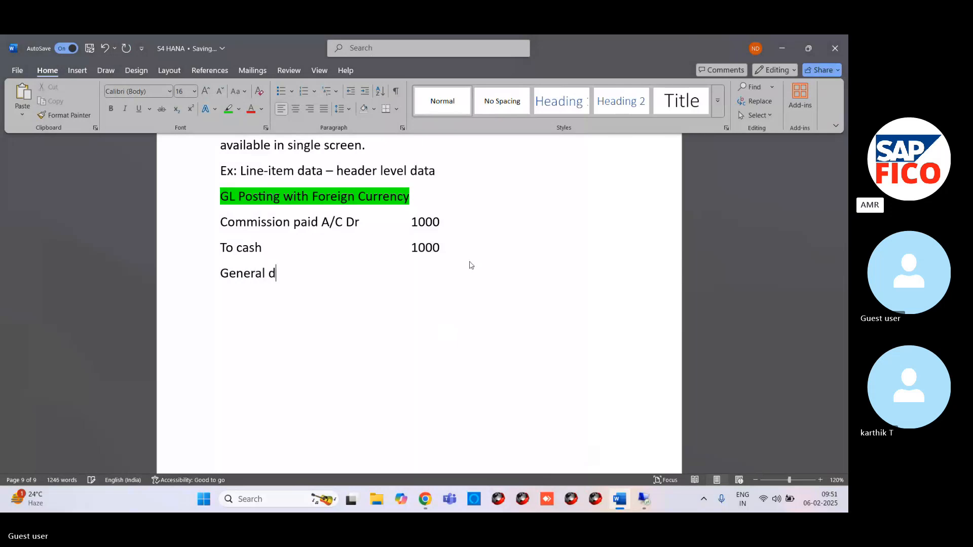
text(ocument Posting)
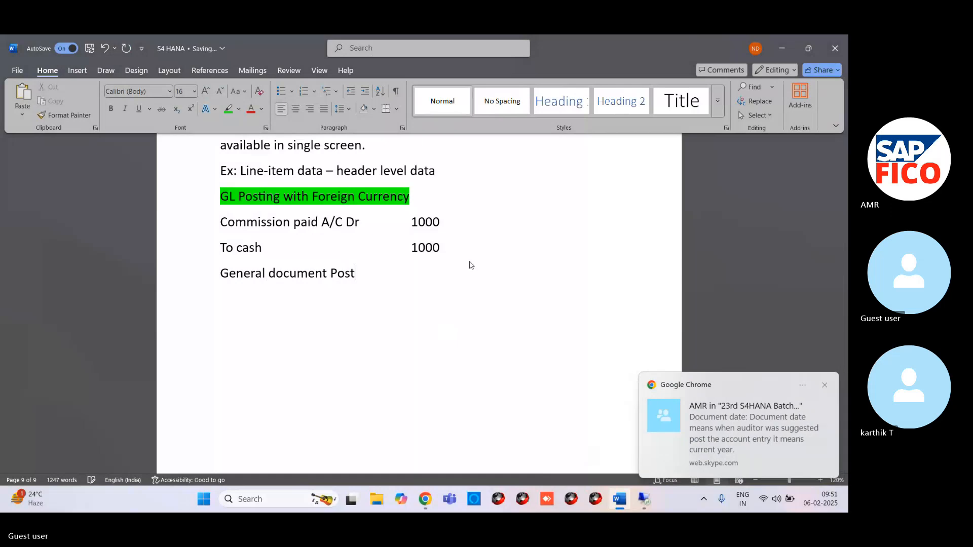
text(With Spe)
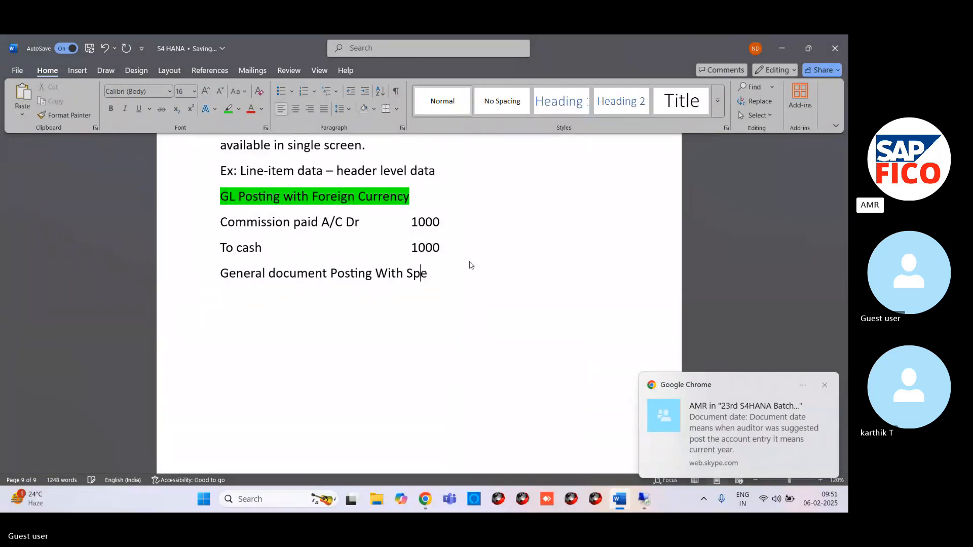
text(cific )
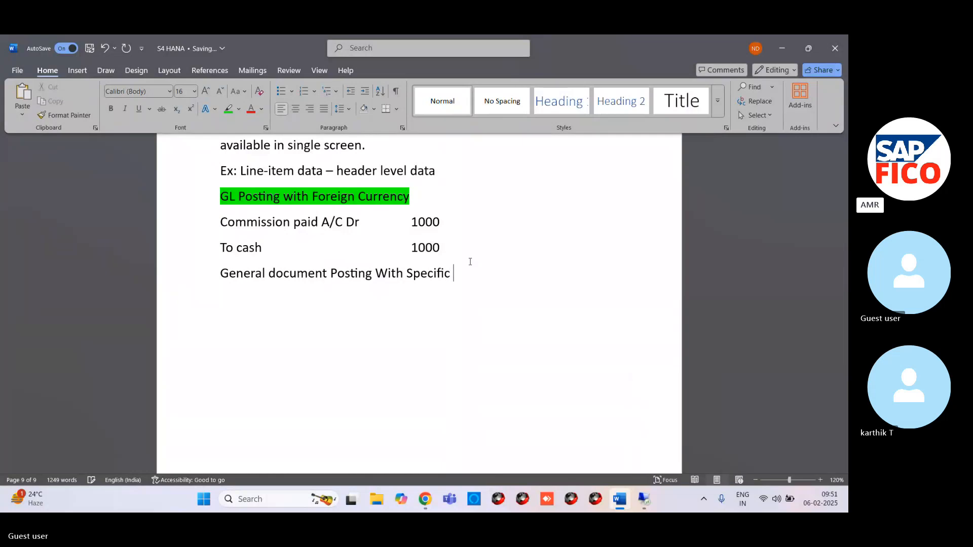
text(Period)
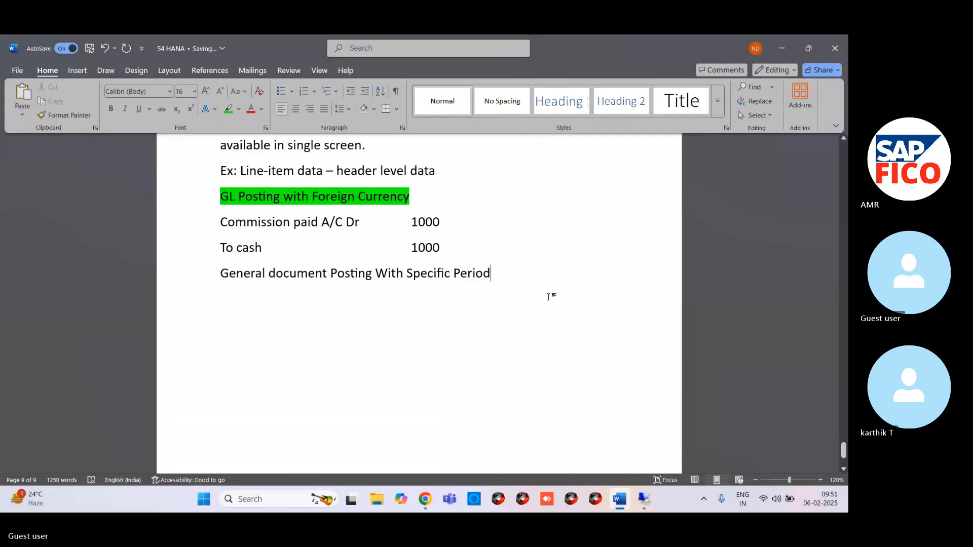
Step: Highlight the General document Posting heading in yellow and correct its "With" to "with"
drag(216, 273, 496, 276)
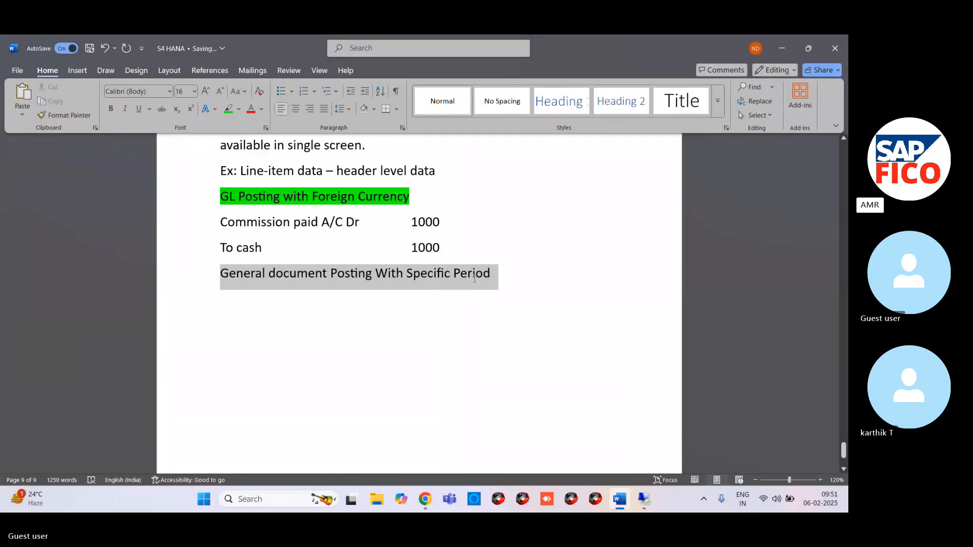
click(238, 109)
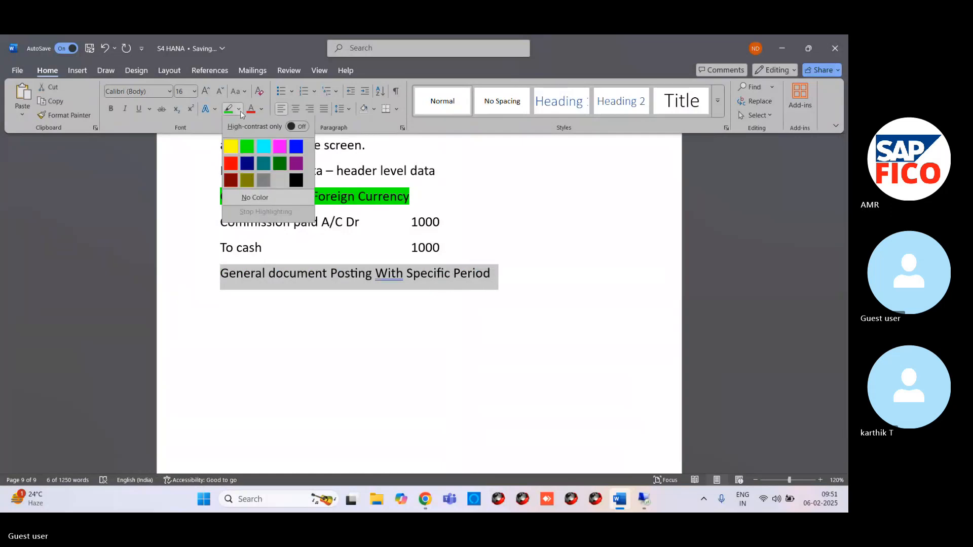
click(230, 146)
click(463, 318)
click(465, 318)
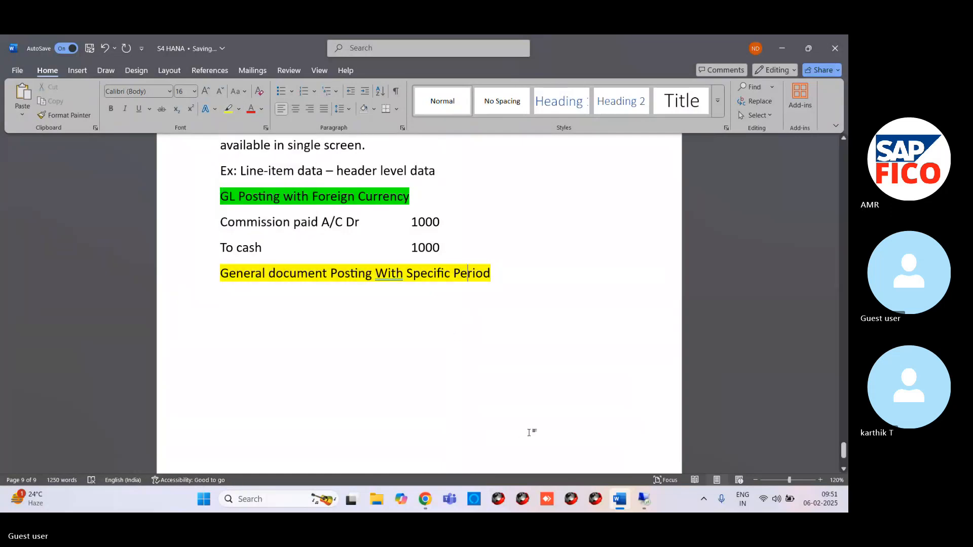
right_click(393, 275)
click(370, 293)
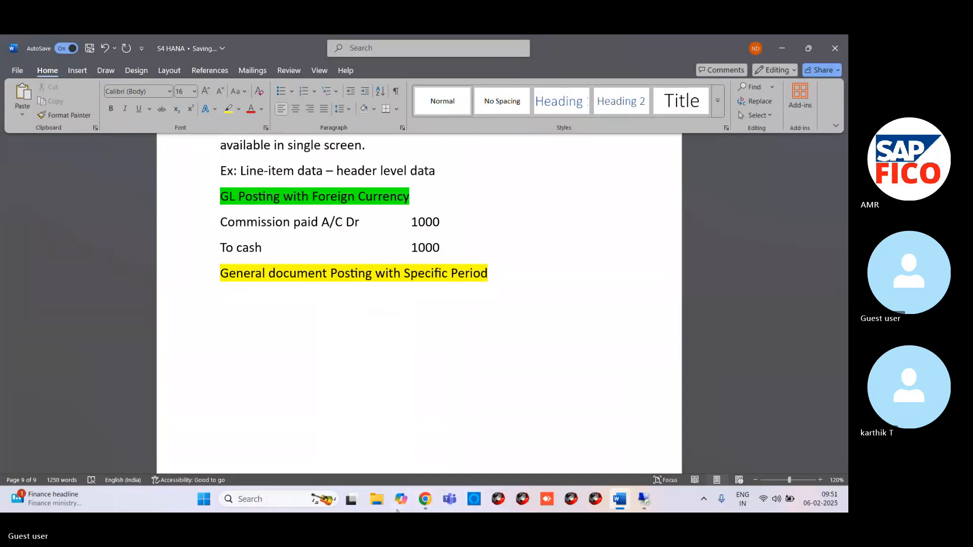
Step: Switch to the Skype meeting and copy the chat message that defines document date and posting date
mouse_move(424, 502)
click(400, 433)
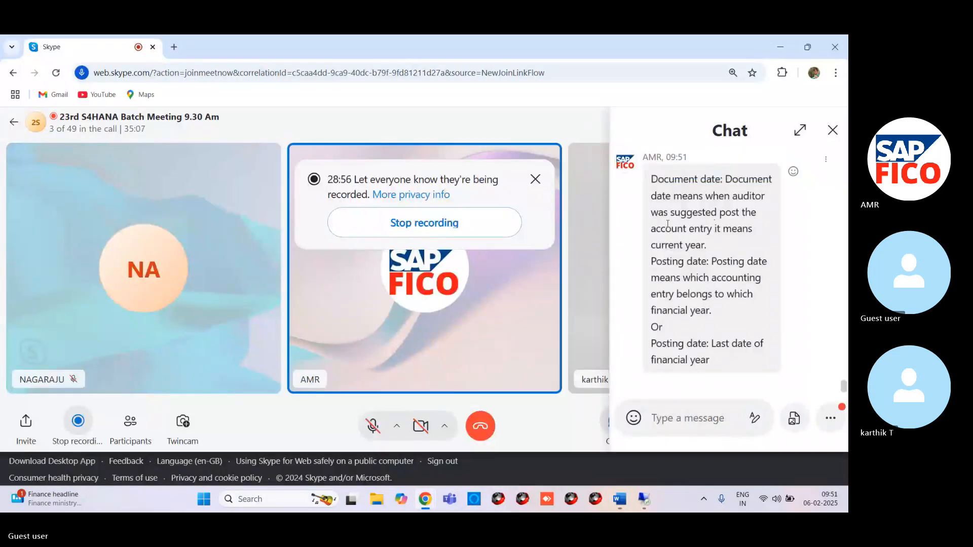
drag(652, 180, 762, 356)
key(ctrl+c)
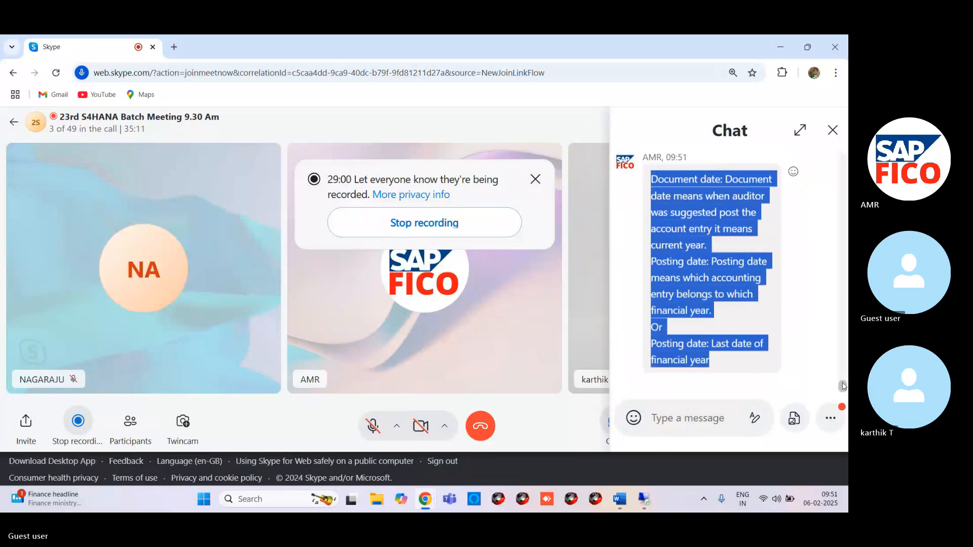
drag(842, 385, 840, 369)
scroll(840, 371, down, 4)
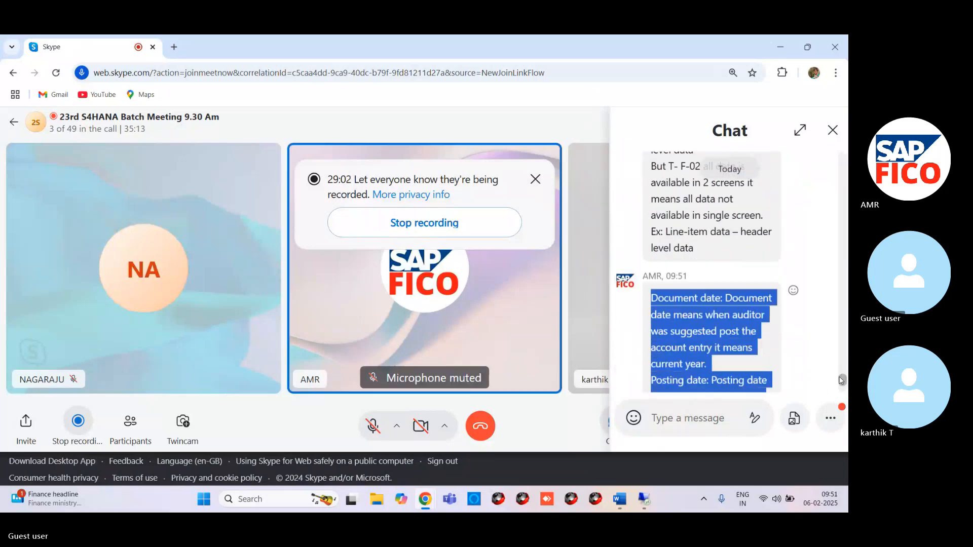
scroll(844, 381, down, 1)
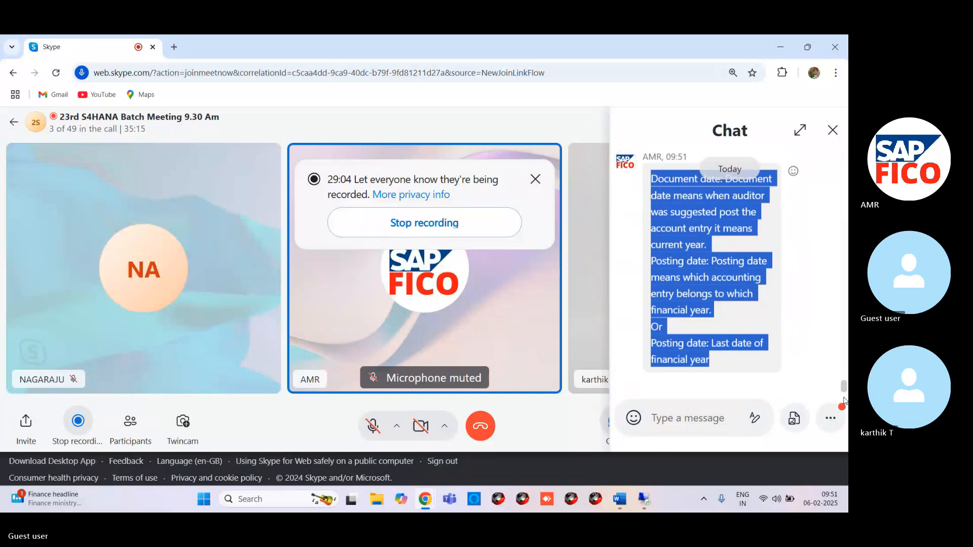
Step: Return to the Word document and paste the copied date definitions on a new line below the yellow heading
key(alt+Tab)
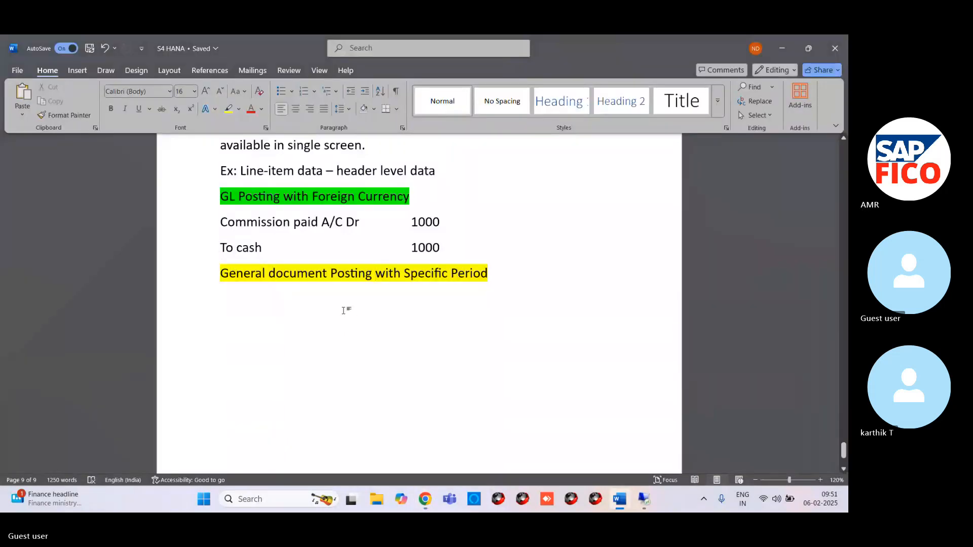
click(497, 274)
key(Return)
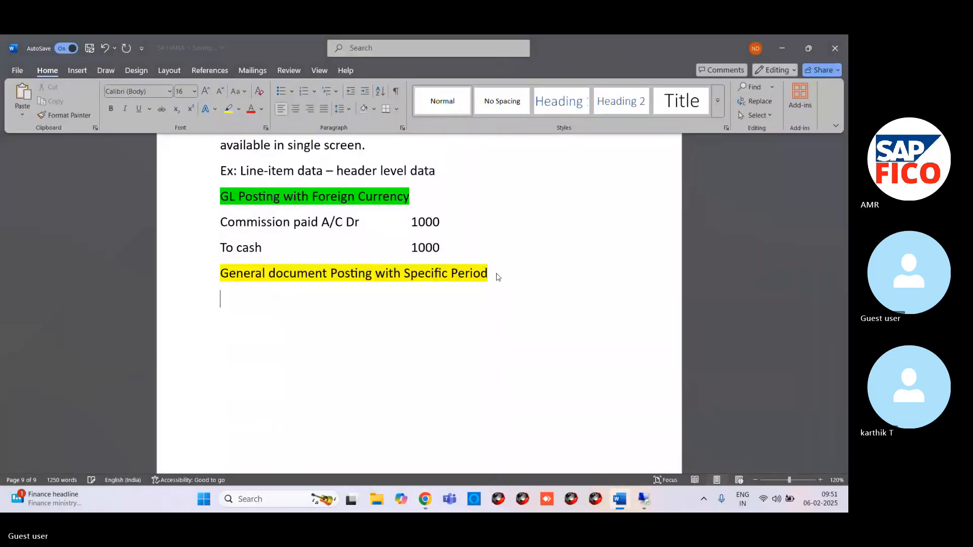
key(ctrl+v)
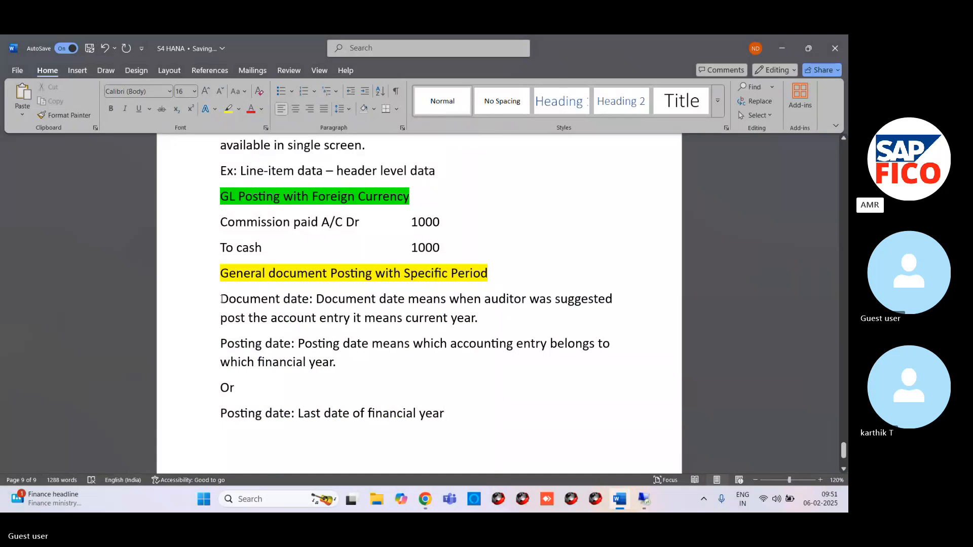
Step: Highlight the label "Document date" and the first "Posting date:" label in green
drag(222, 299, 477, 323)
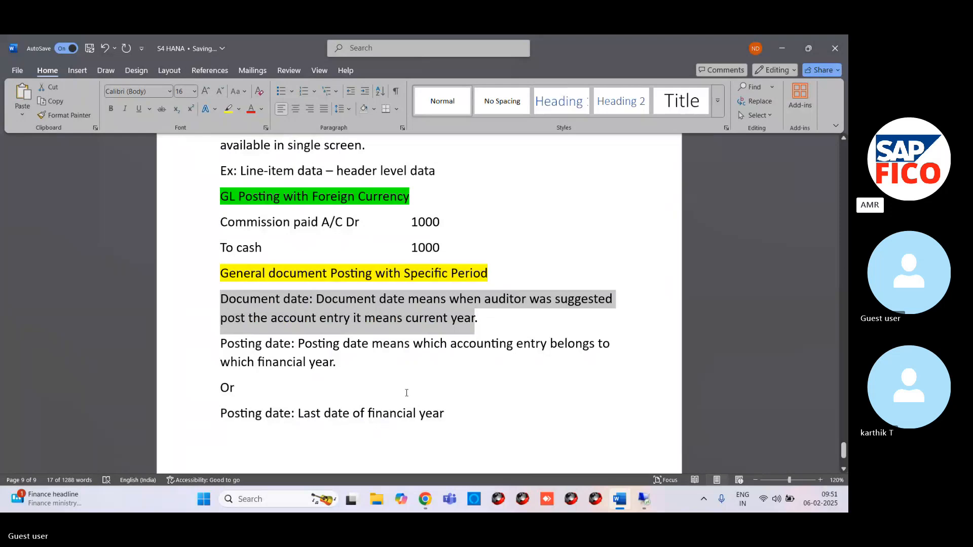
click(228, 300)
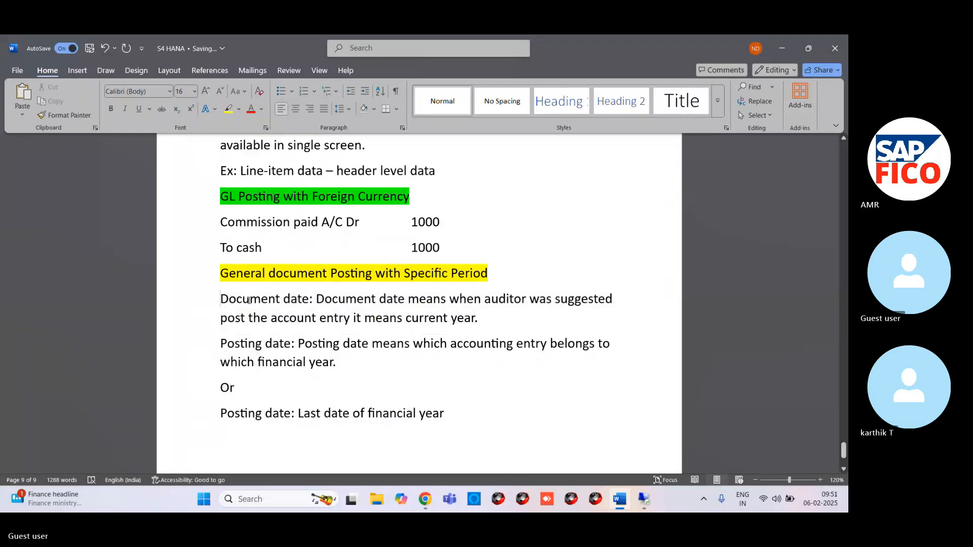
drag(227, 300, 309, 300)
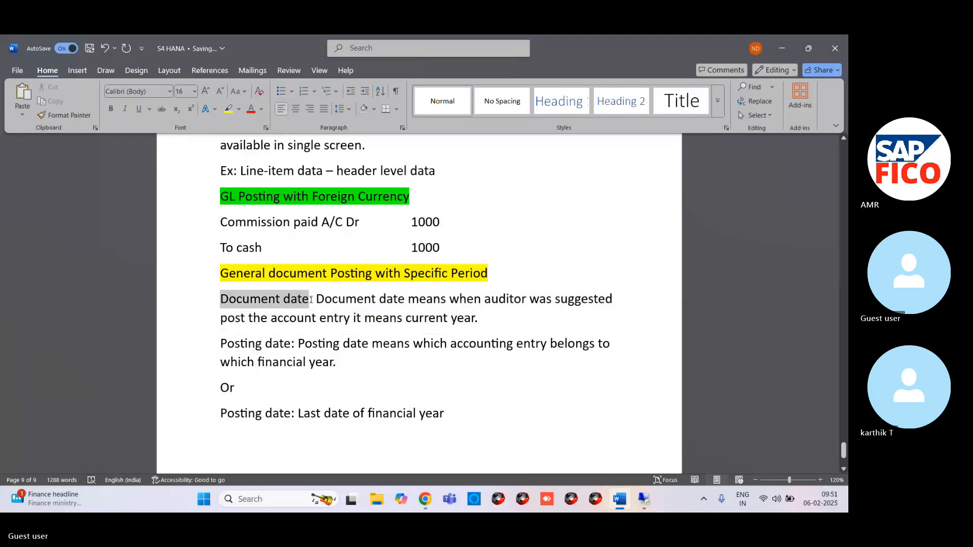
click(239, 109)
click(248, 148)
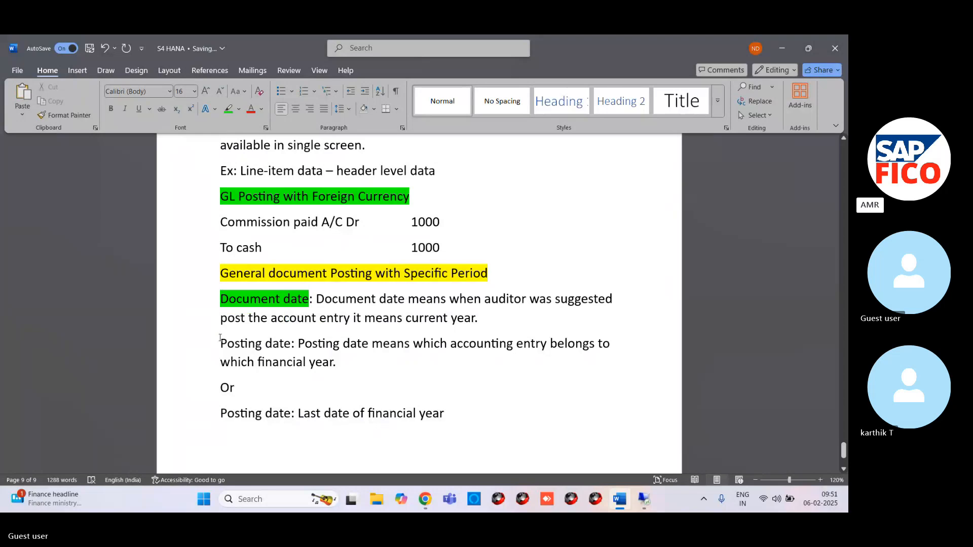
drag(221, 344, 296, 340)
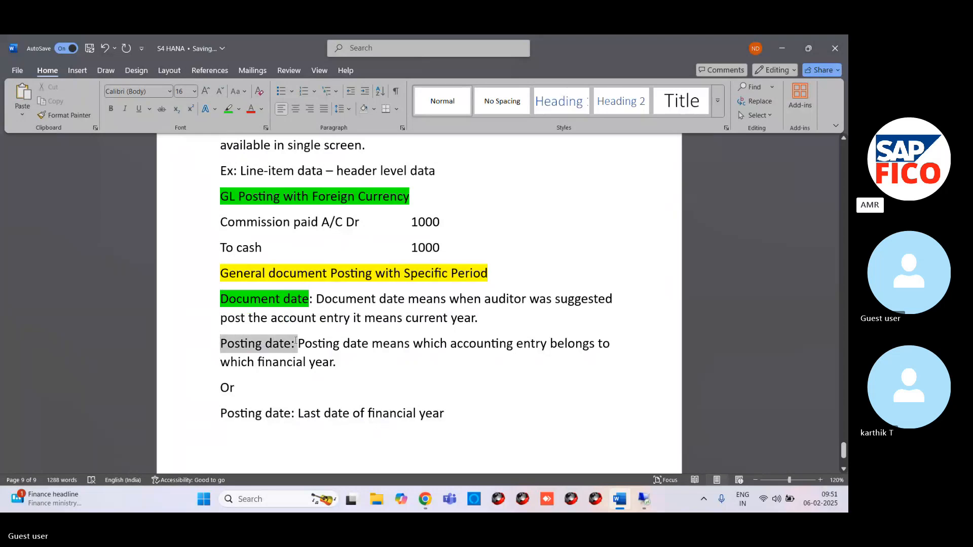
click(228, 109)
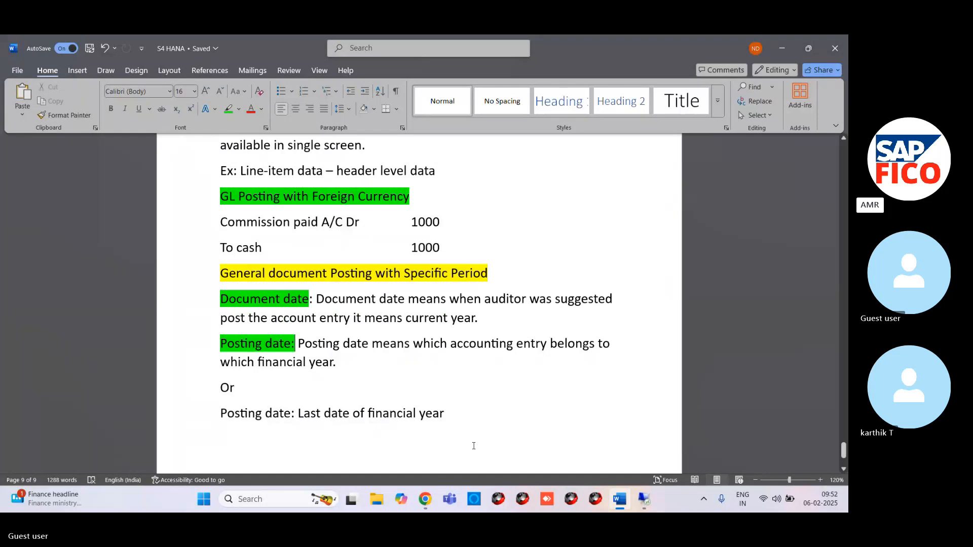
Step: Switch to the SAP window in the remote desktop session and exit the document display to the FB50 entry screen
mouse_move(643, 499)
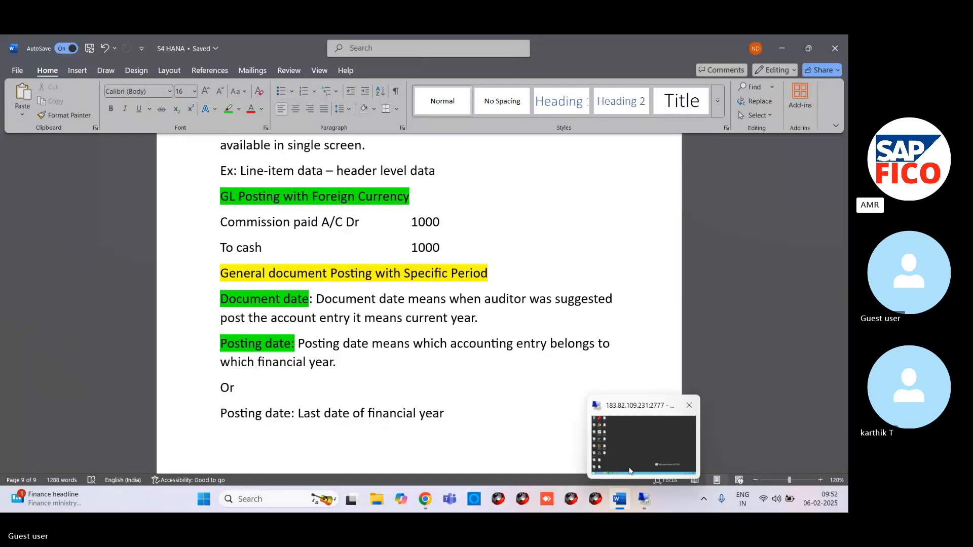
click(629, 471)
mouse_move(202, 503)
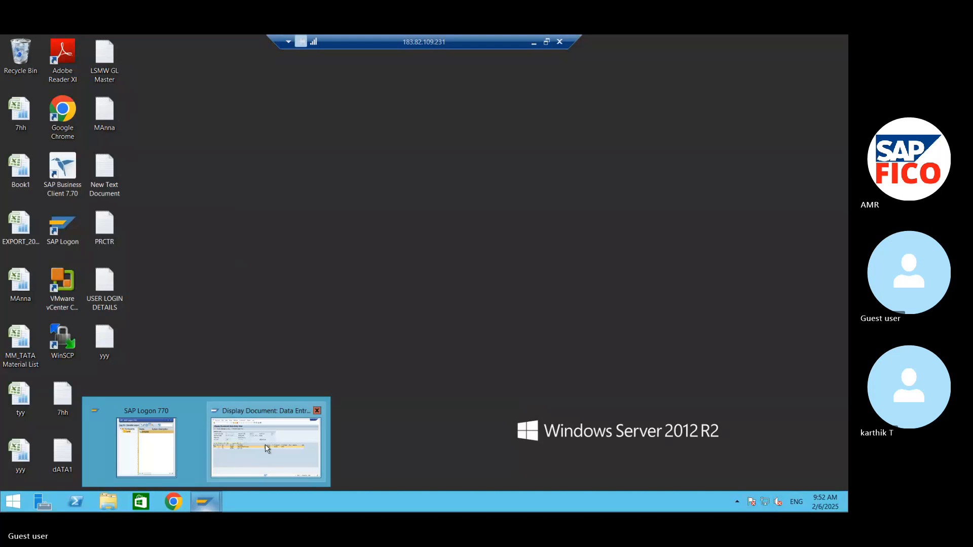
click(267, 448)
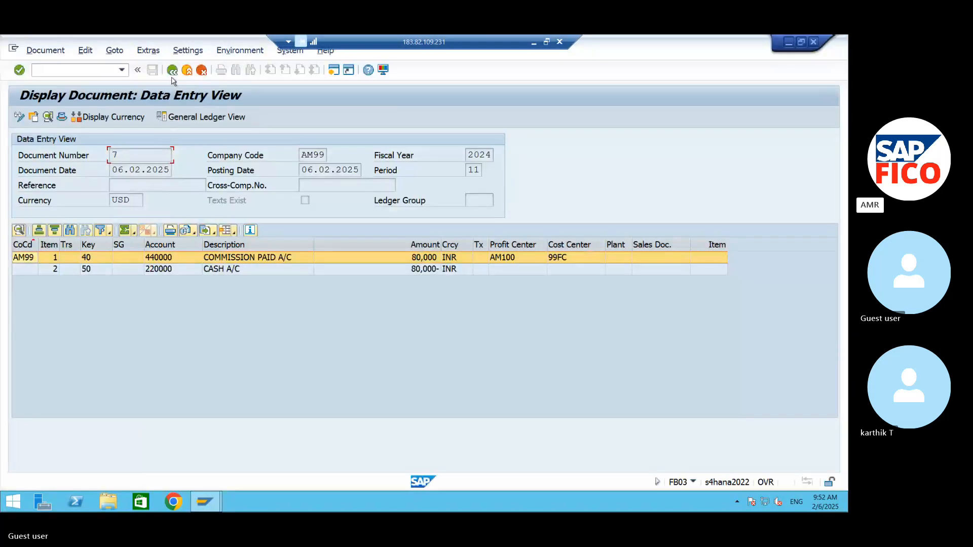
click(186, 69)
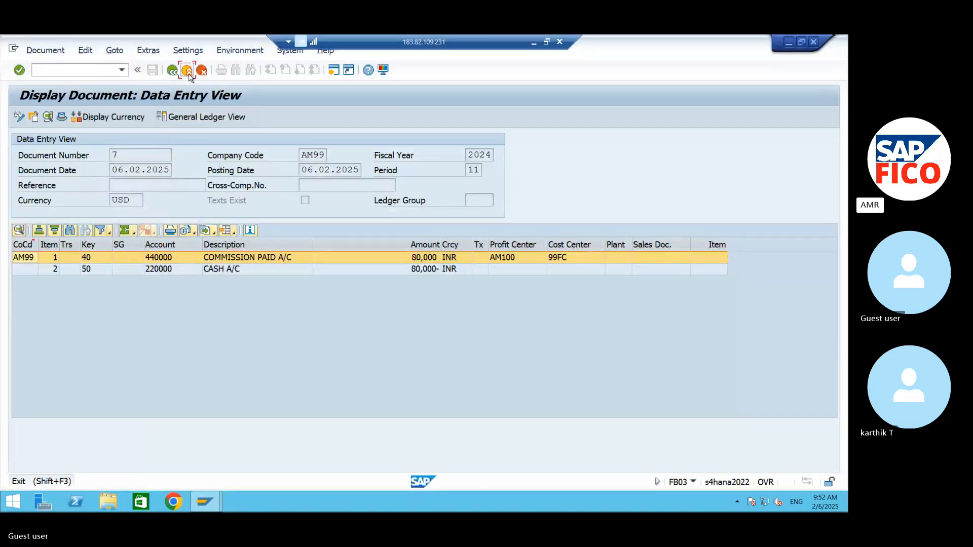
Step: Set the document date of the new G/L account document to 06.02.2025
click(177, 171)
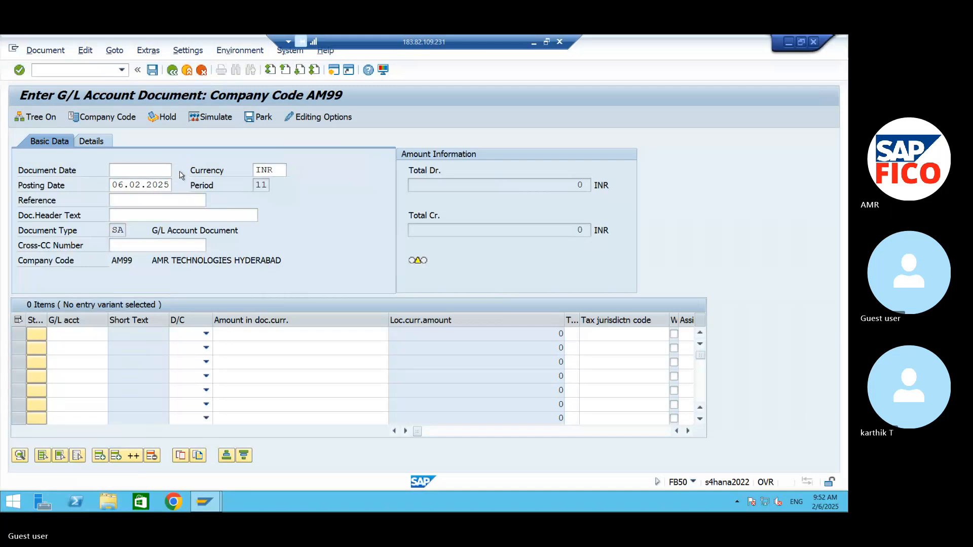
click(344, 412)
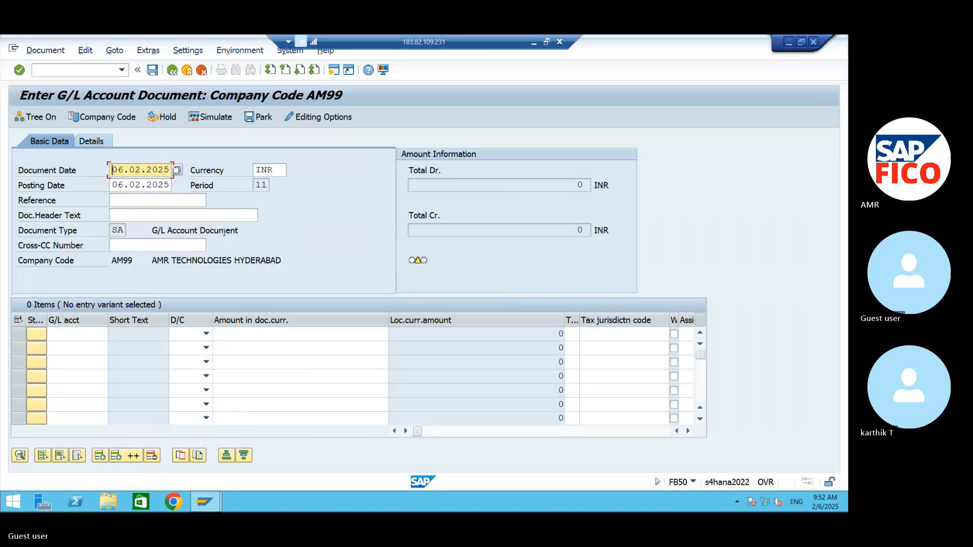
Step: Set the posting date of the G/L account document to 31.03.2024 using the calendar
click(71, 333)
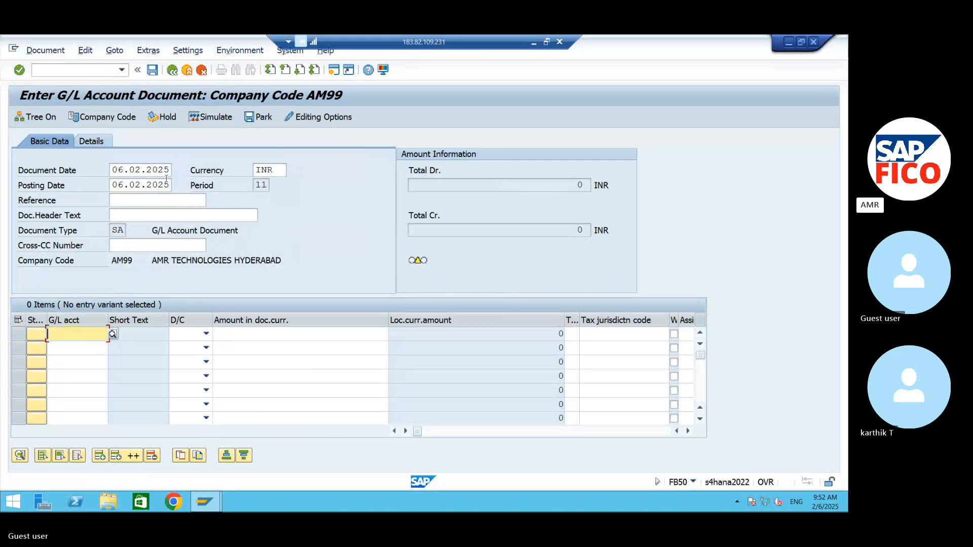
drag(168, 184, 77, 179)
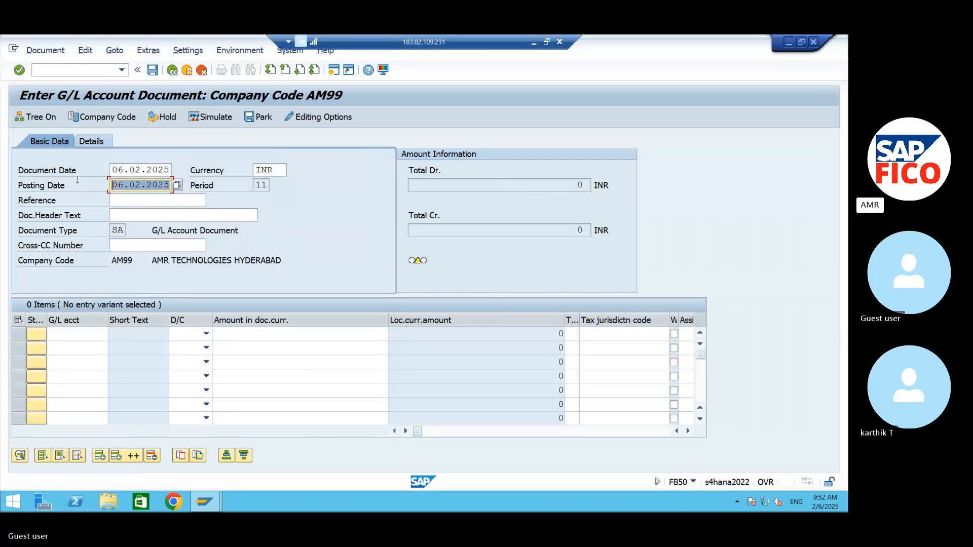
click(176, 184)
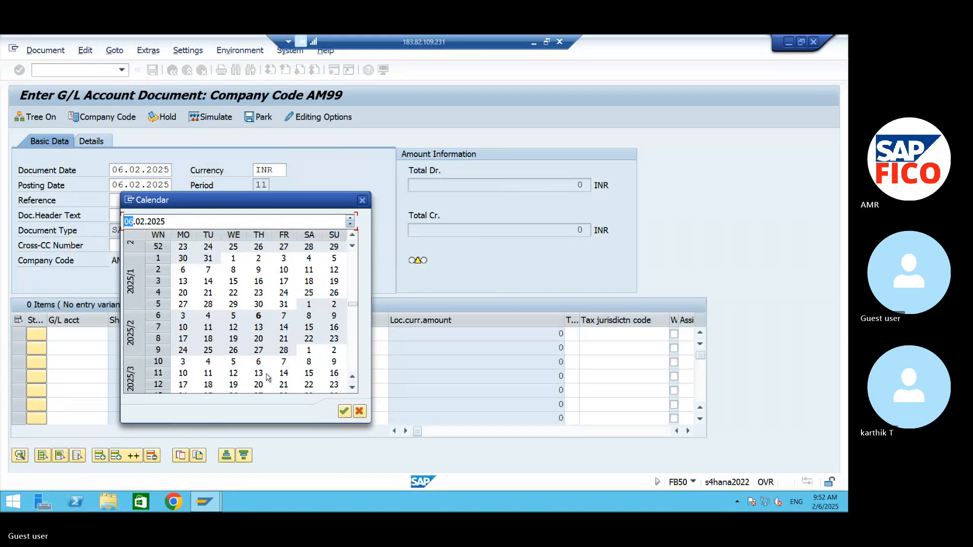
click(353, 389)
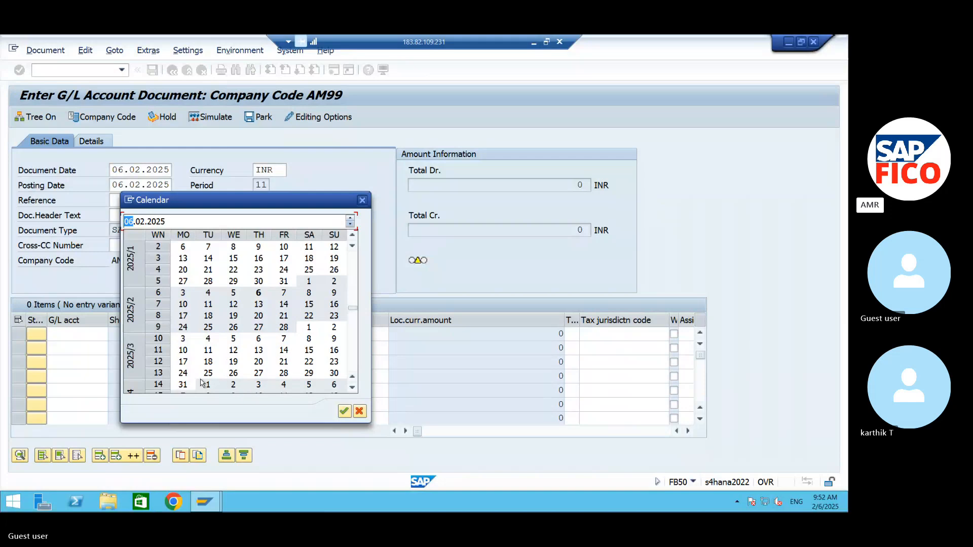
double_click(182, 385)
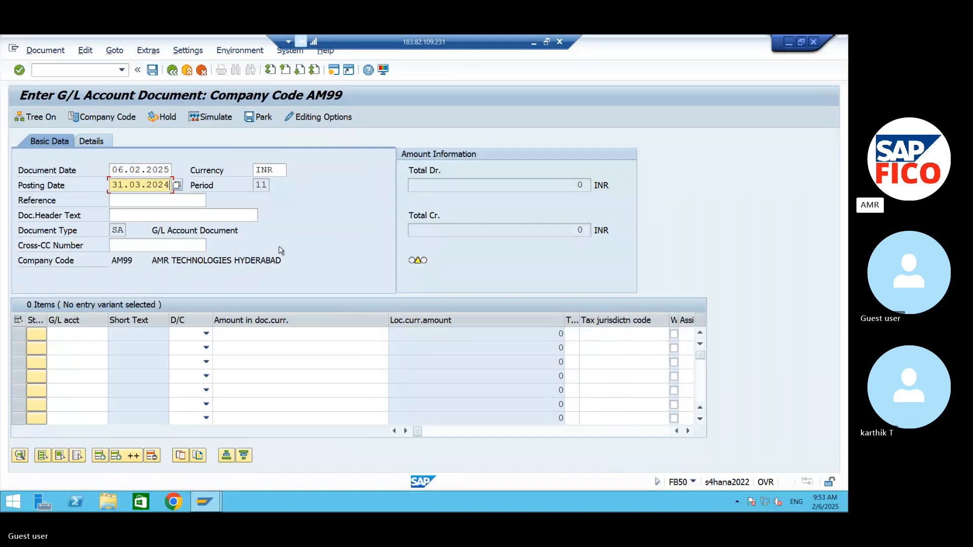
Step: Enter the first line item for COMMISSION PAID A/C 440000 as a debit of 100000
click(105, 335)
click(113, 333)
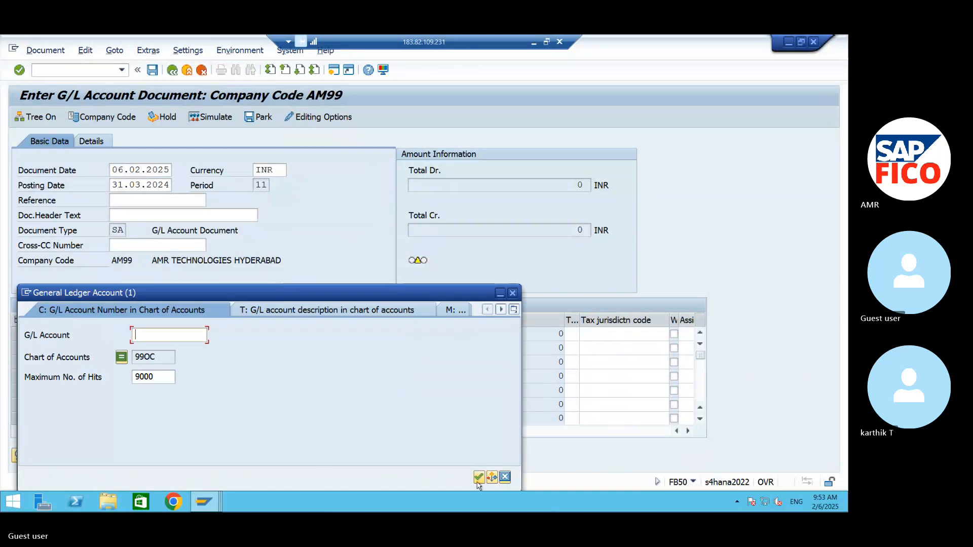
click(478, 479)
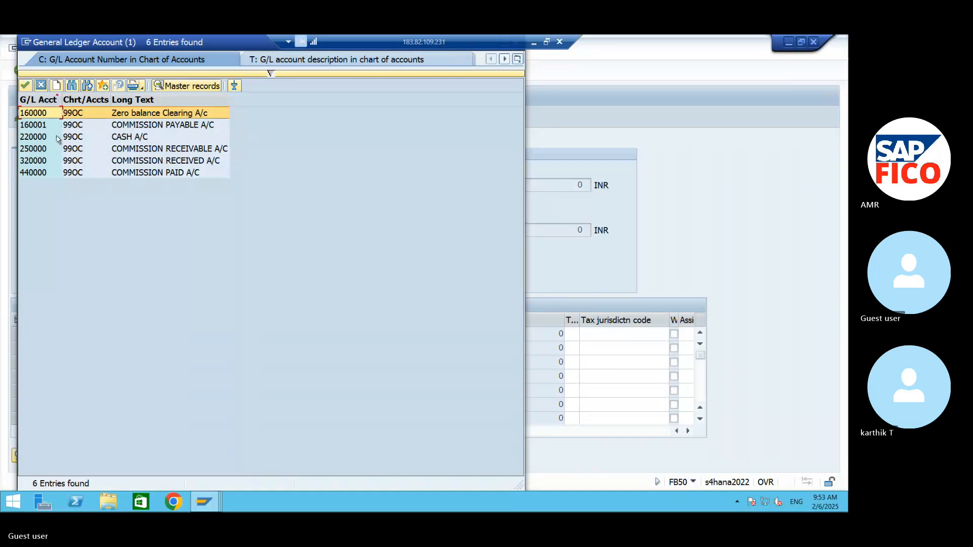
click(60, 173)
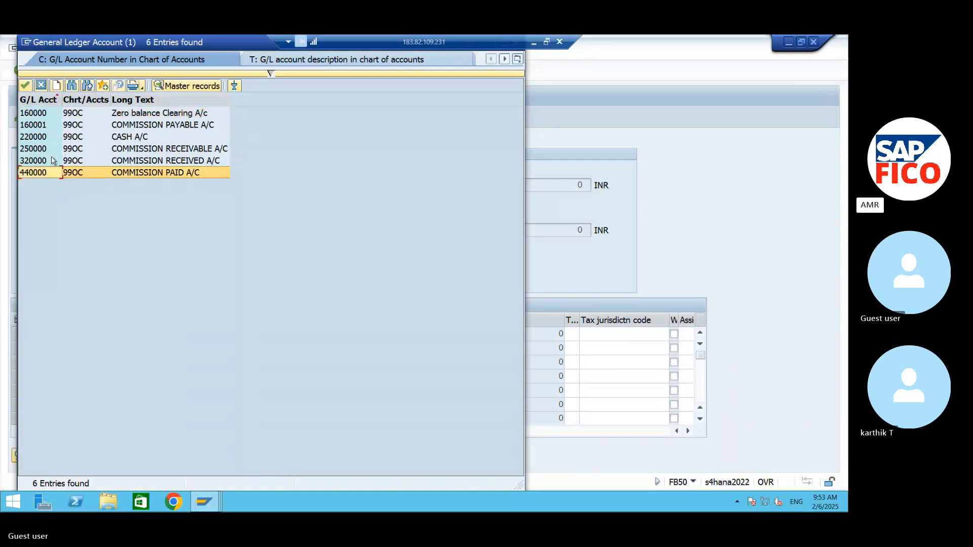
click(25, 87)
click(188, 333)
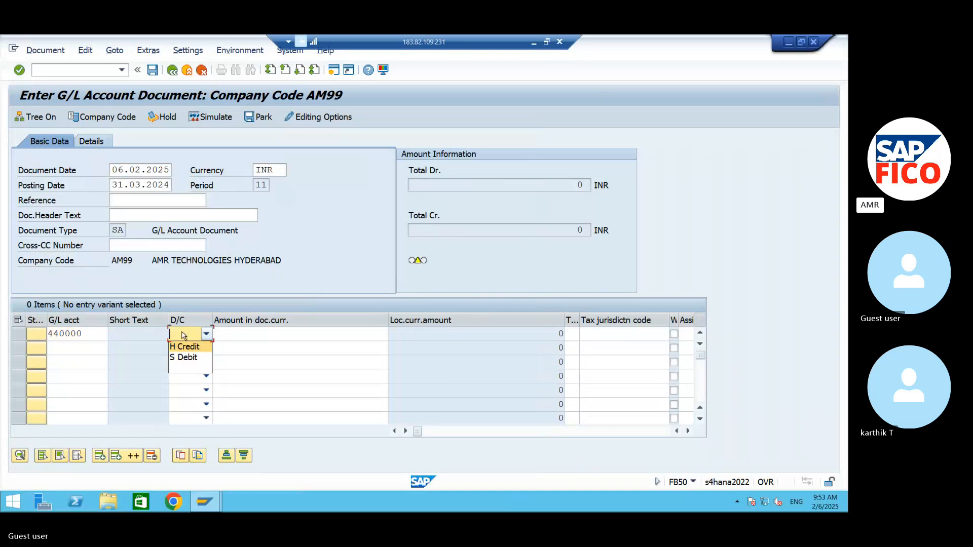
click(185, 357)
click(237, 332)
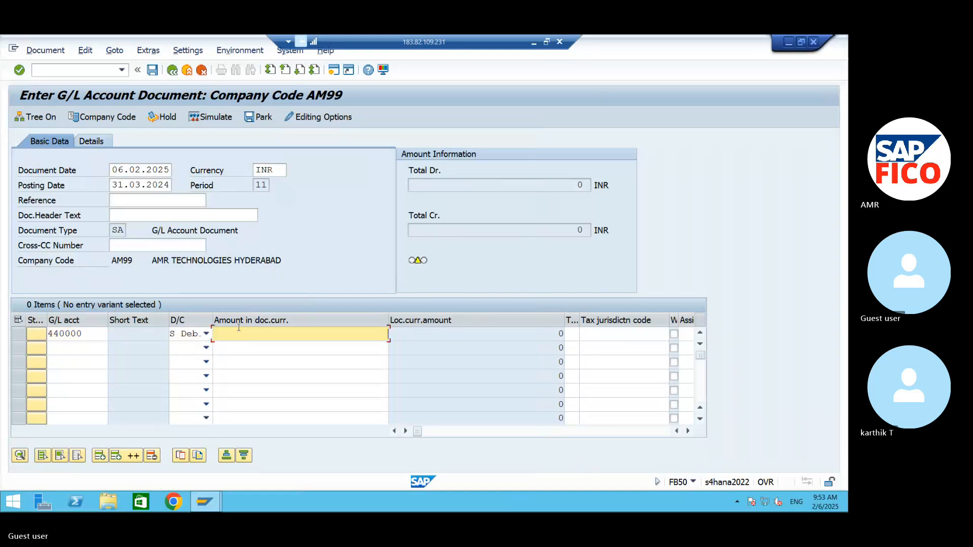
text(10000)
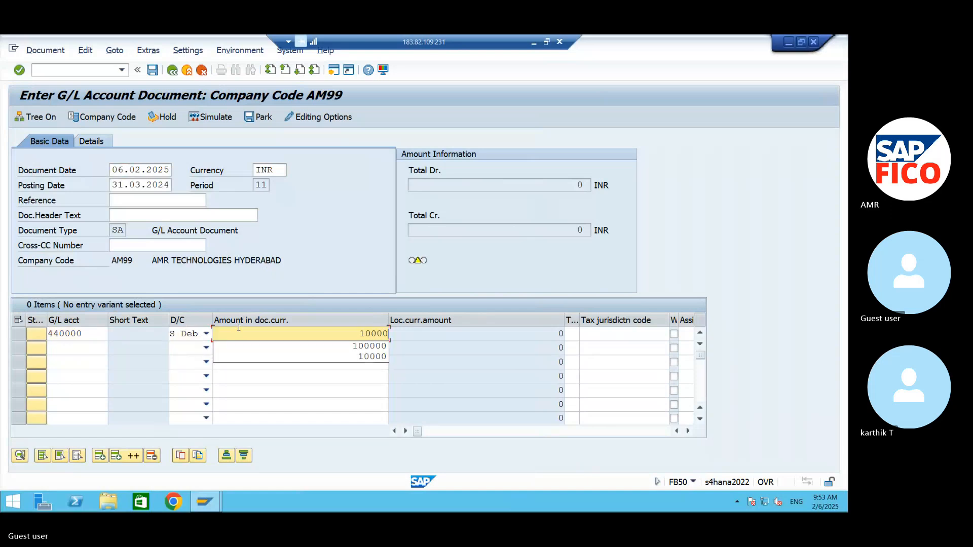
text(0)
Step: Enter the second line item for CASH A/C 220000 as a credit of 100000
click(73, 351)
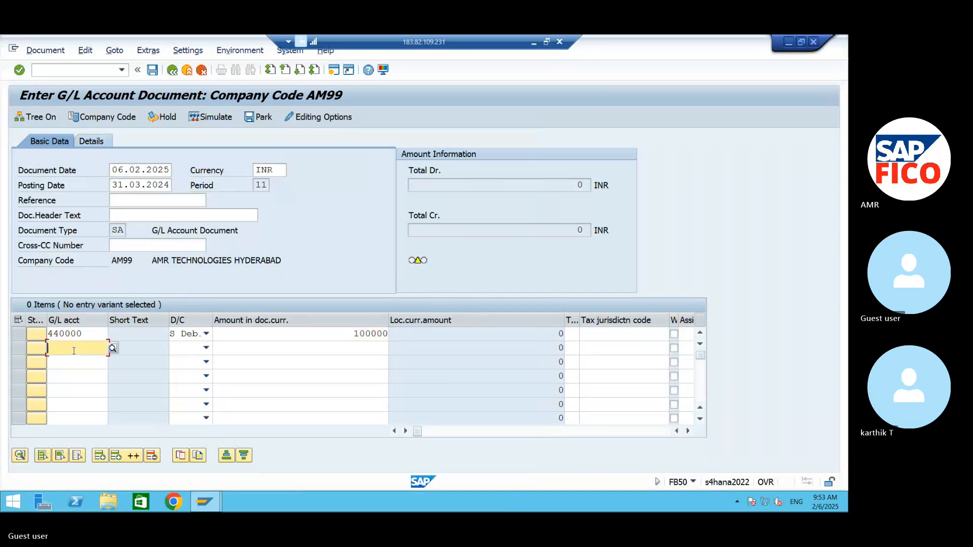
click(114, 349)
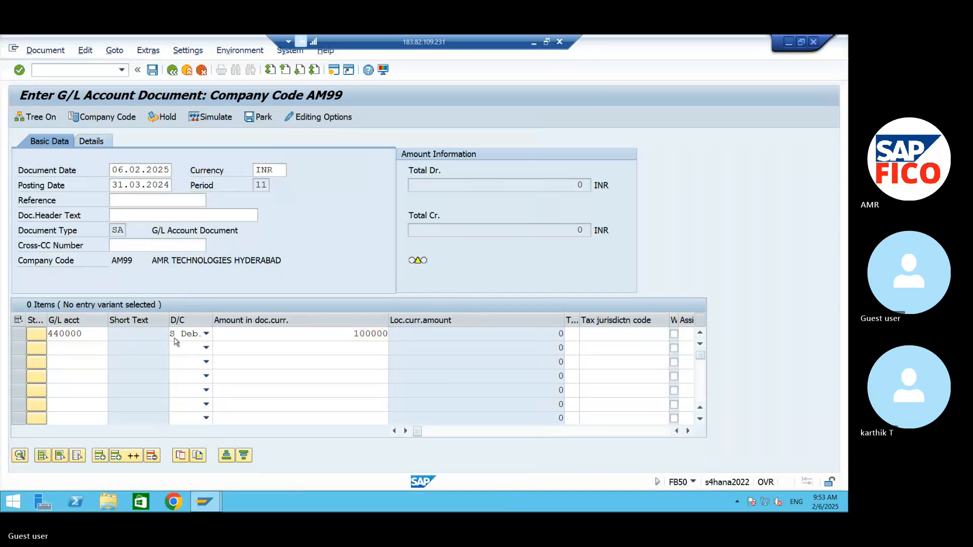
click(480, 477)
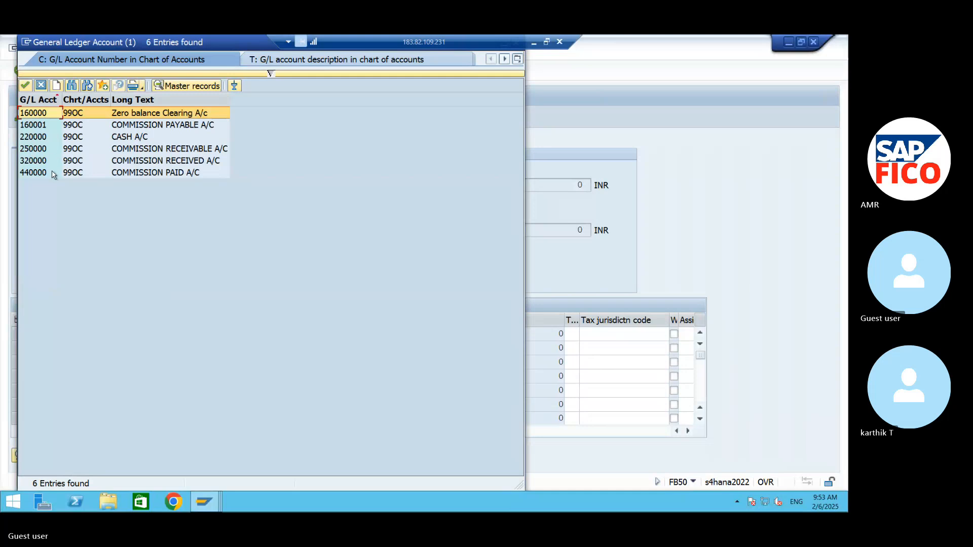
click(89, 138)
click(26, 85)
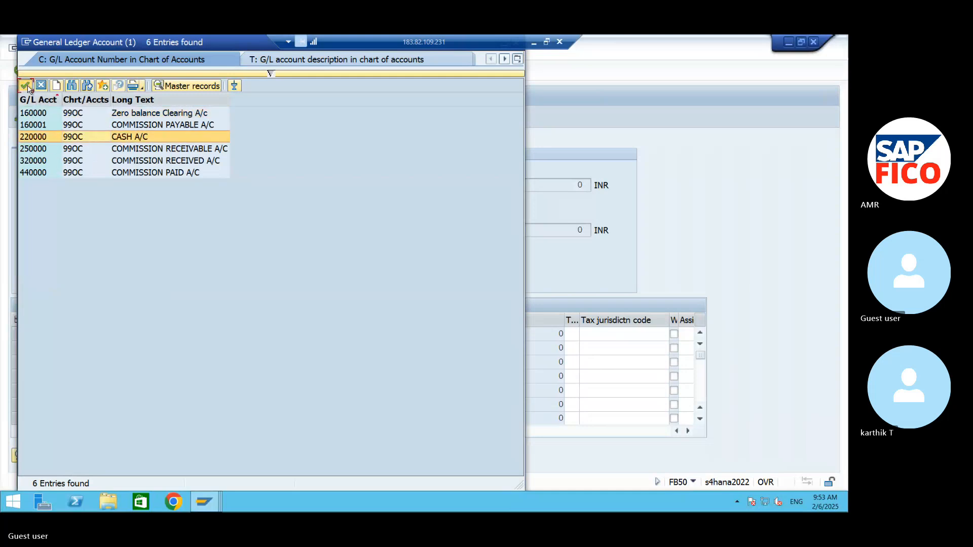
click(206, 348)
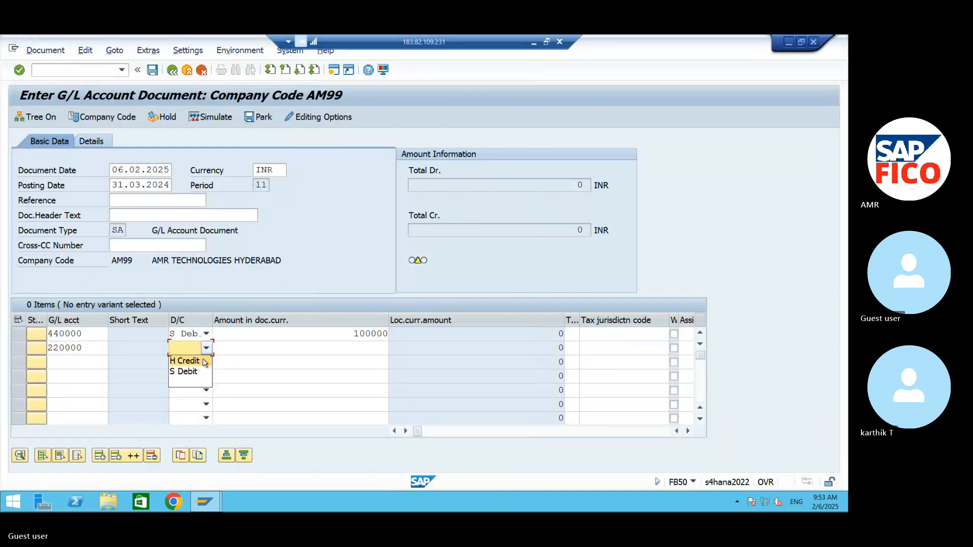
click(188, 361)
click(258, 353)
text(100000)
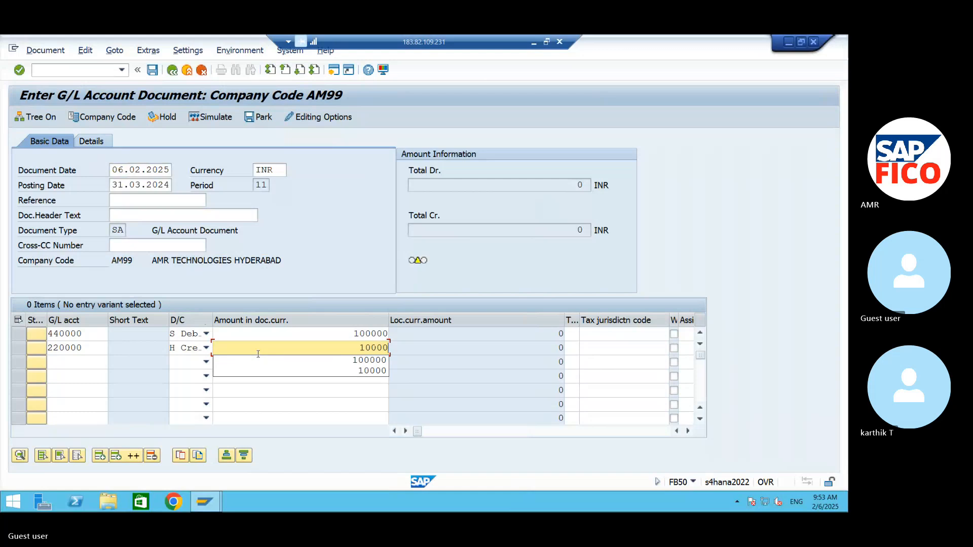
Step: Assign cost center 99FC to the commission paid line item and validate the document
click(688, 431)
click(688, 431)
click(688, 432)
click(688, 431)
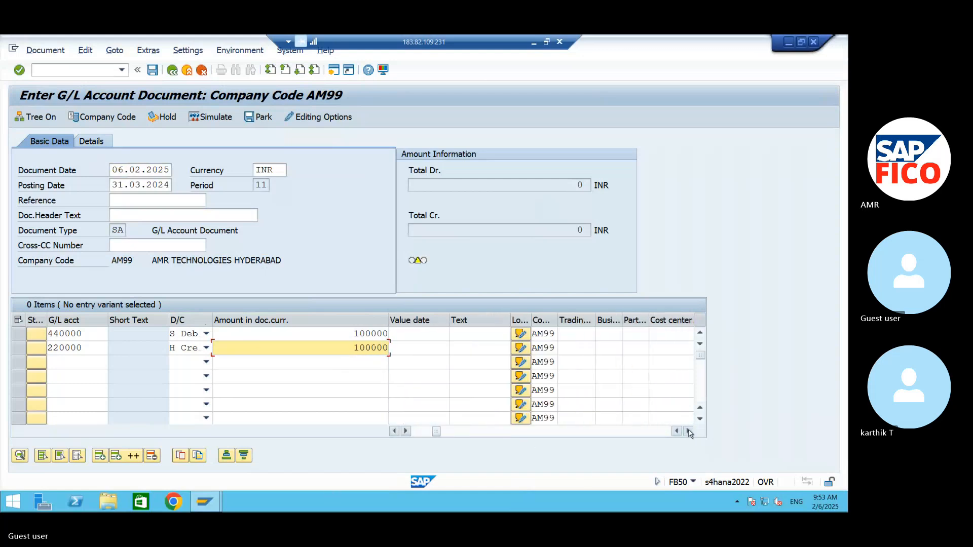
click(688, 431)
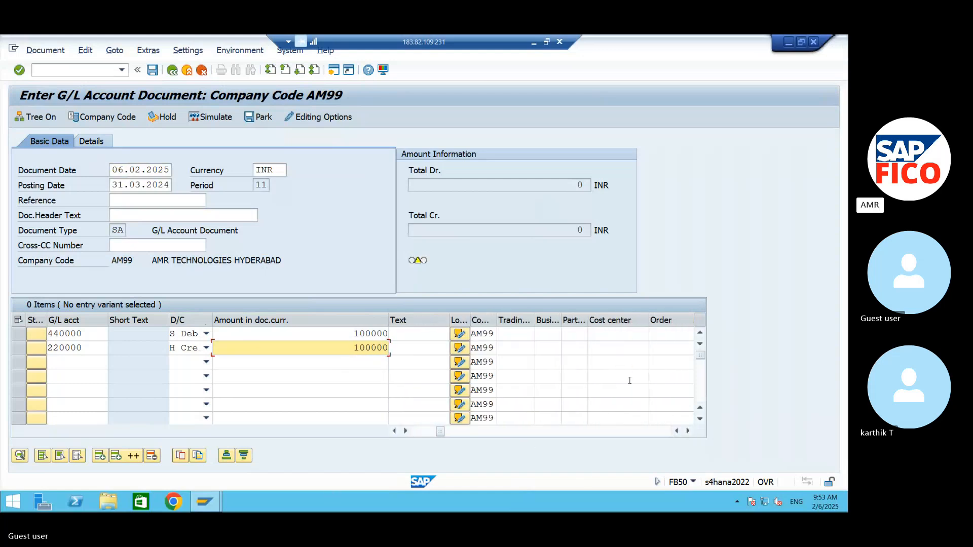
click(610, 335)
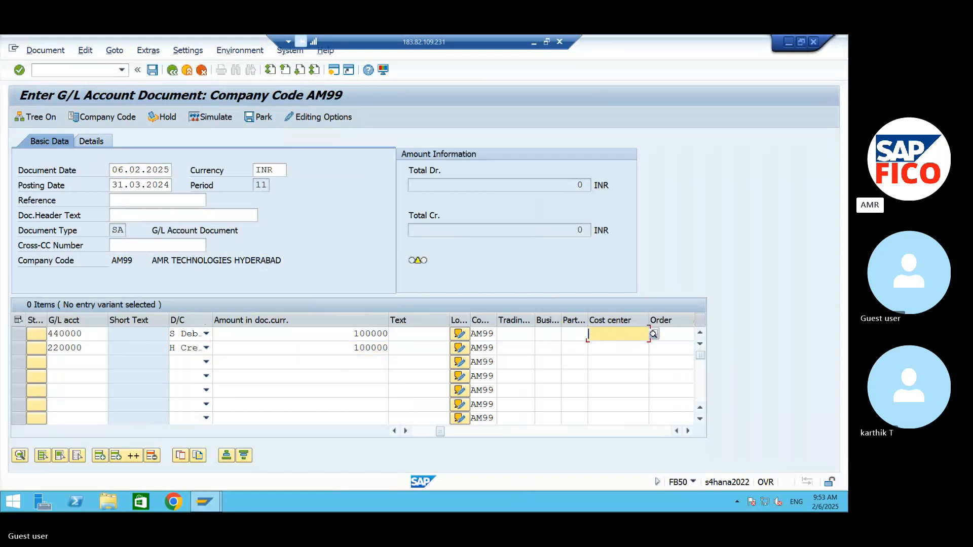
text(99fc)
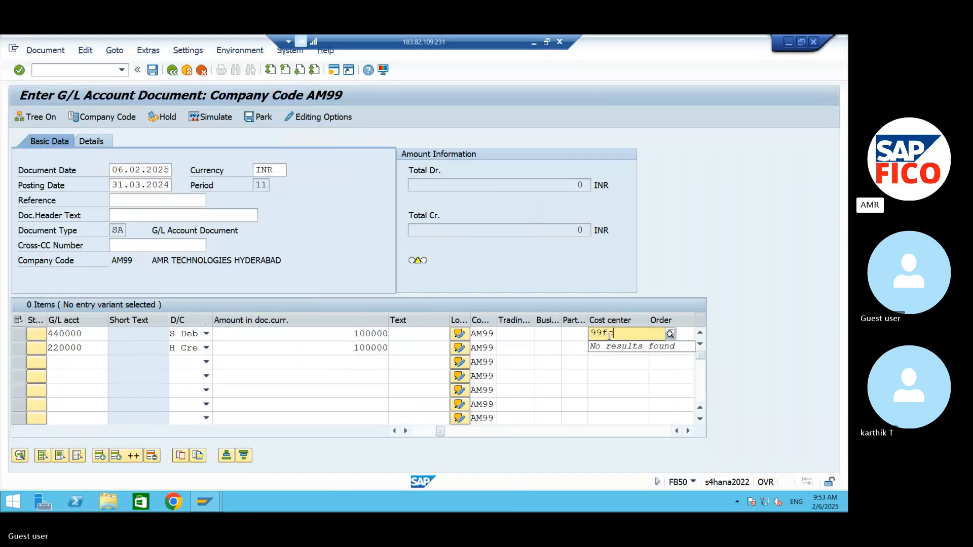
key(BackSpace)
key(BackSpace)
text(FC)
key(Return)
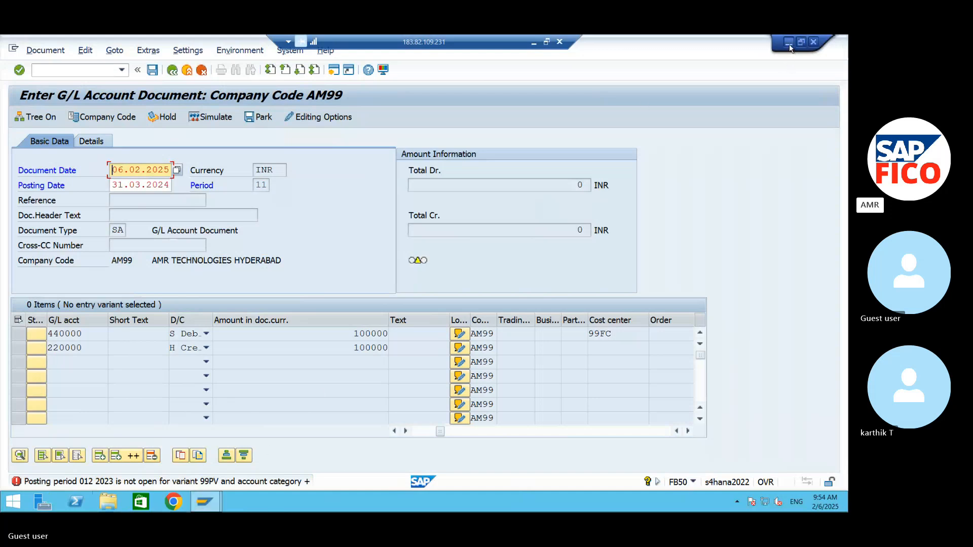
Step: Abandon the G/L document with the command /N and return to SAP Easy Access
click(45, 68)
text(/N)
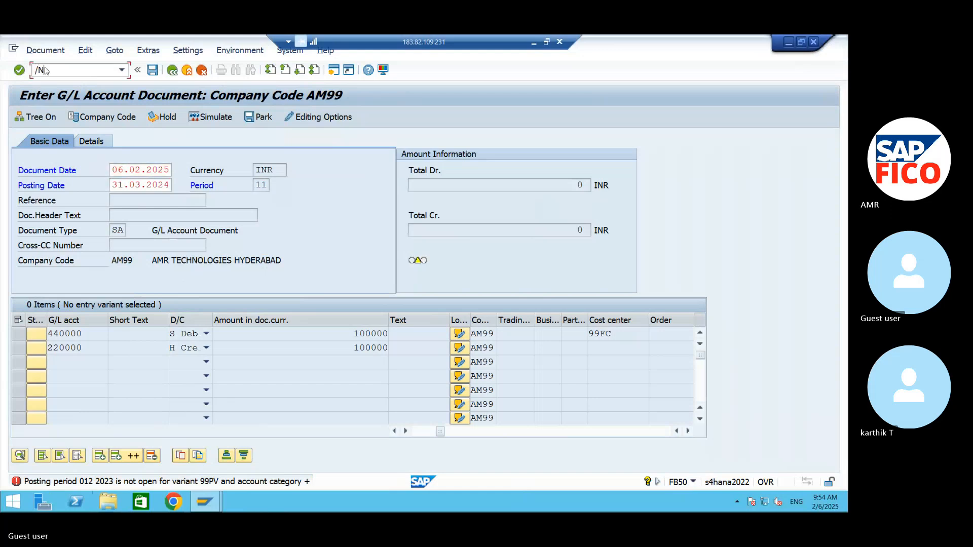
key(Return)
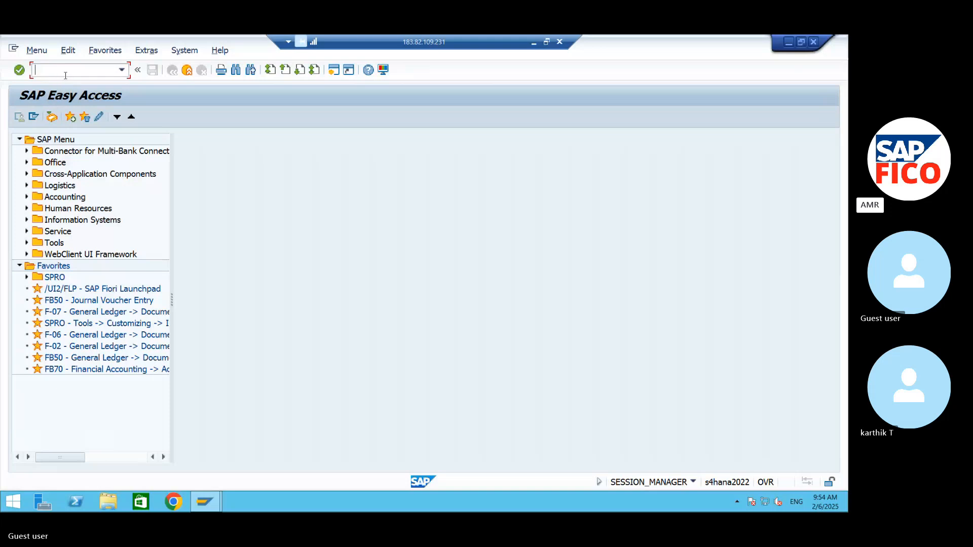
Step: Open transaction FB50L for ledger group entry under Accounting > Financial Accounting > General Ledger > Document Entry, widening the navigation tree
click(27, 197)
click(35, 209)
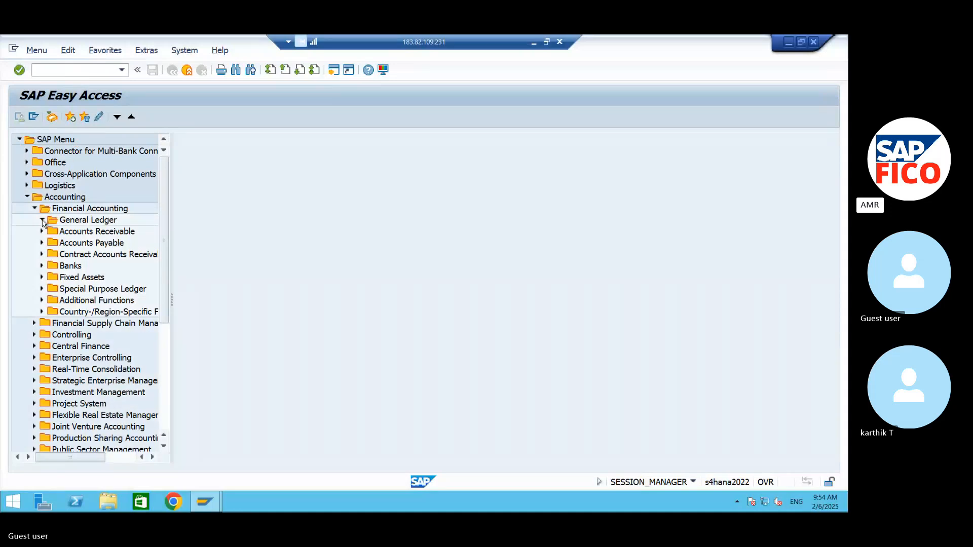
click(42, 220)
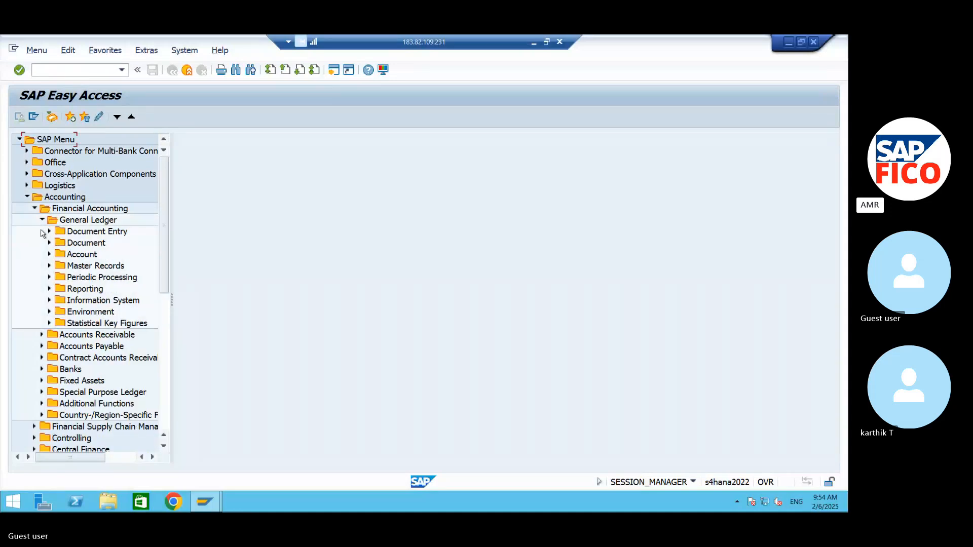
click(49, 231)
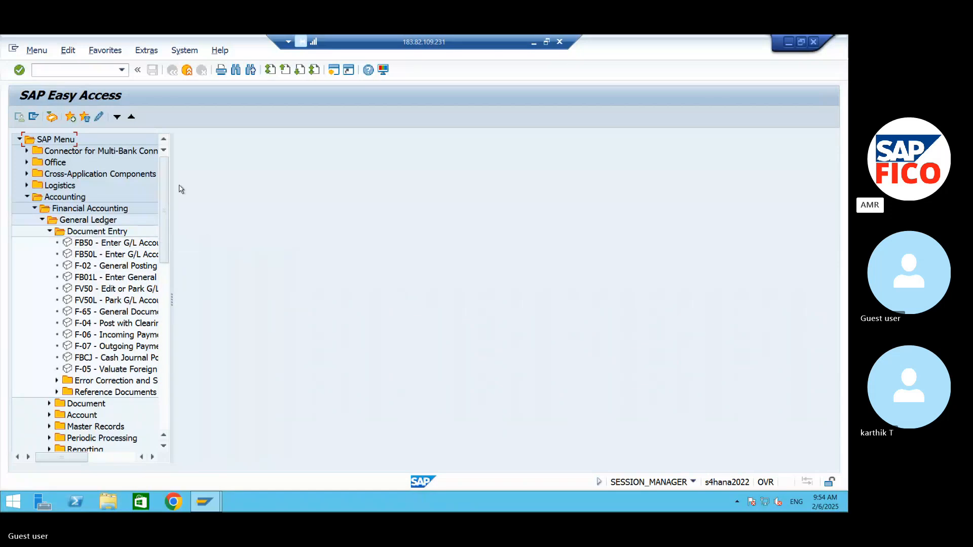
click(68, 256)
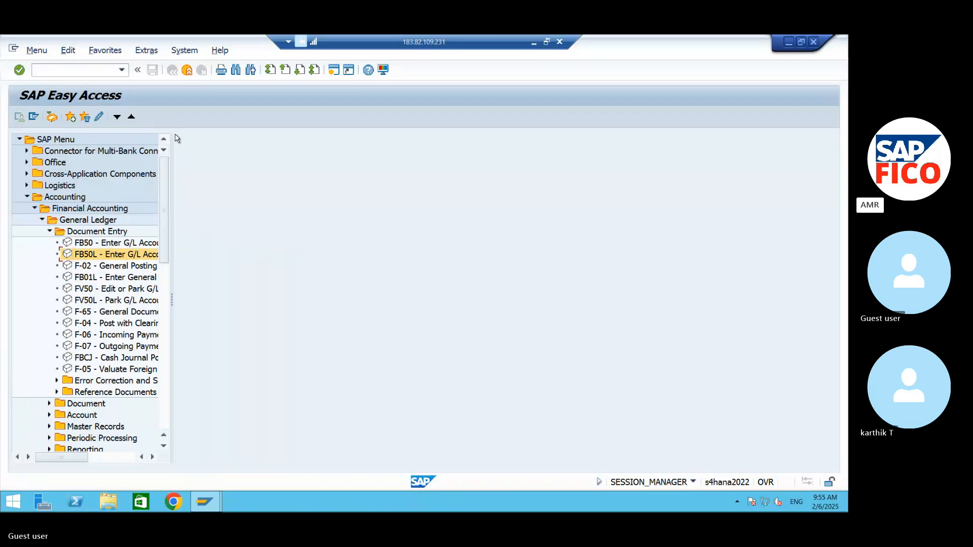
drag(173, 140, 247, 150)
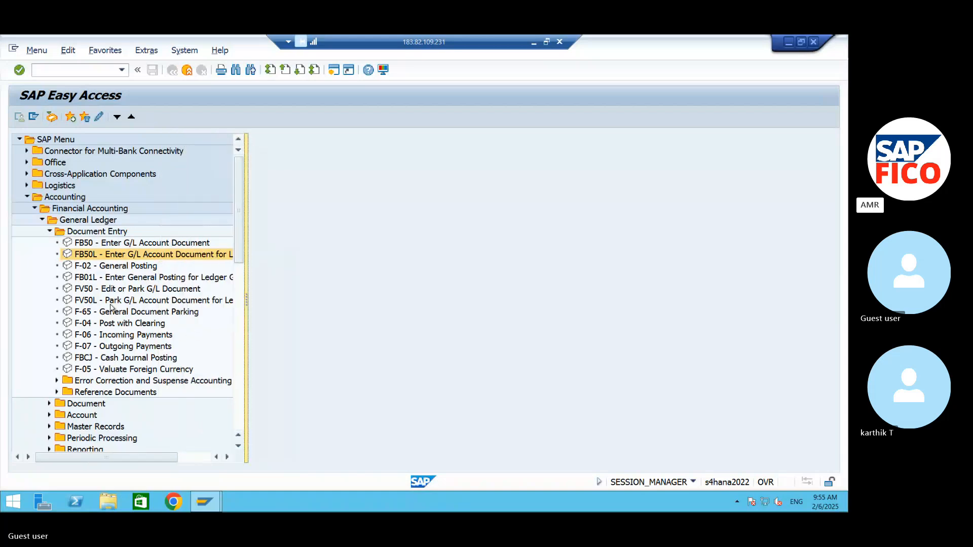
double_click(72, 255)
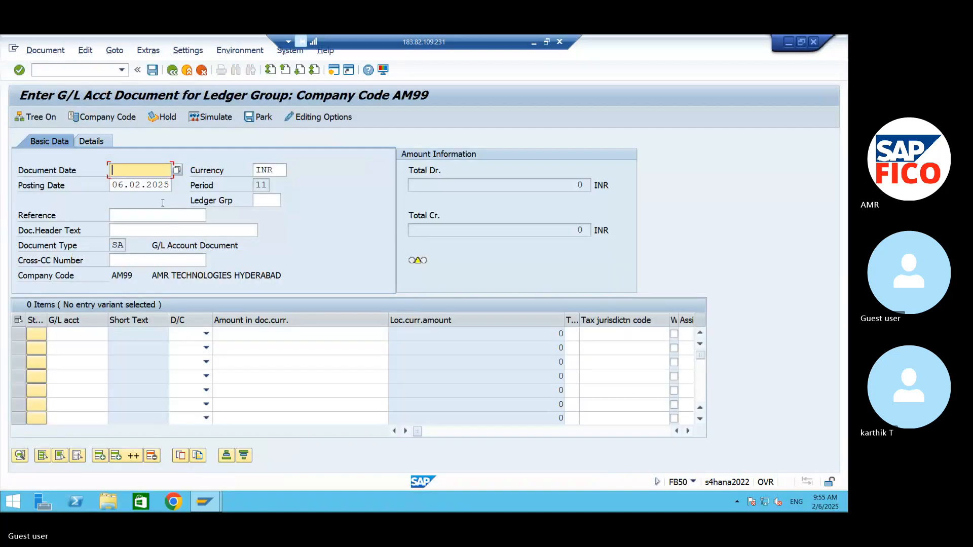
Step: Set the document date to 06.02.2025 and choose ledger group W4 for the G/L document
click(178, 171)
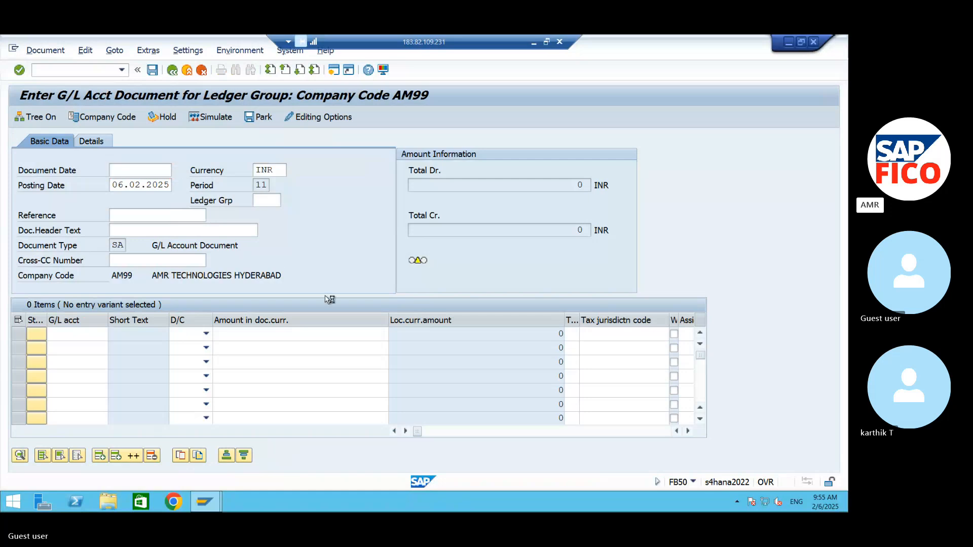
click(344, 411)
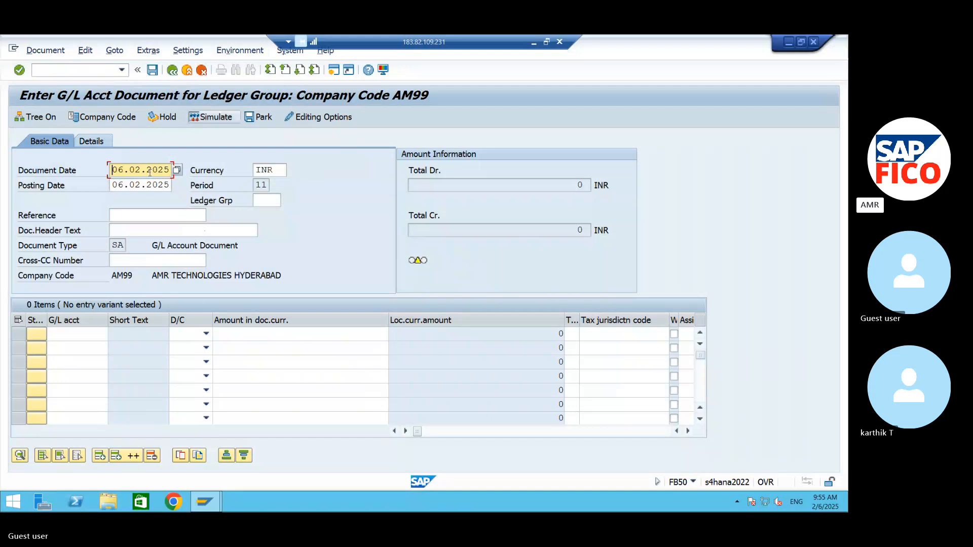
click(261, 199)
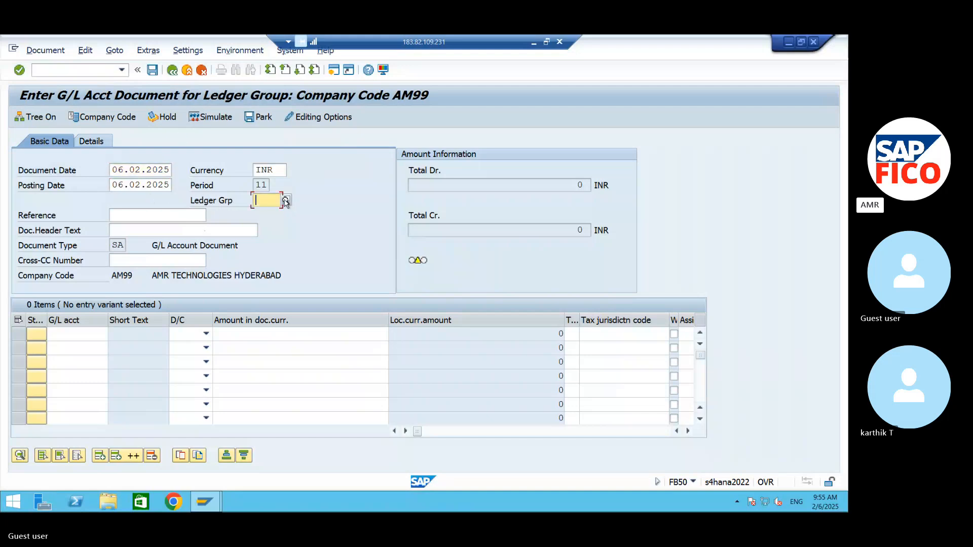
click(285, 201)
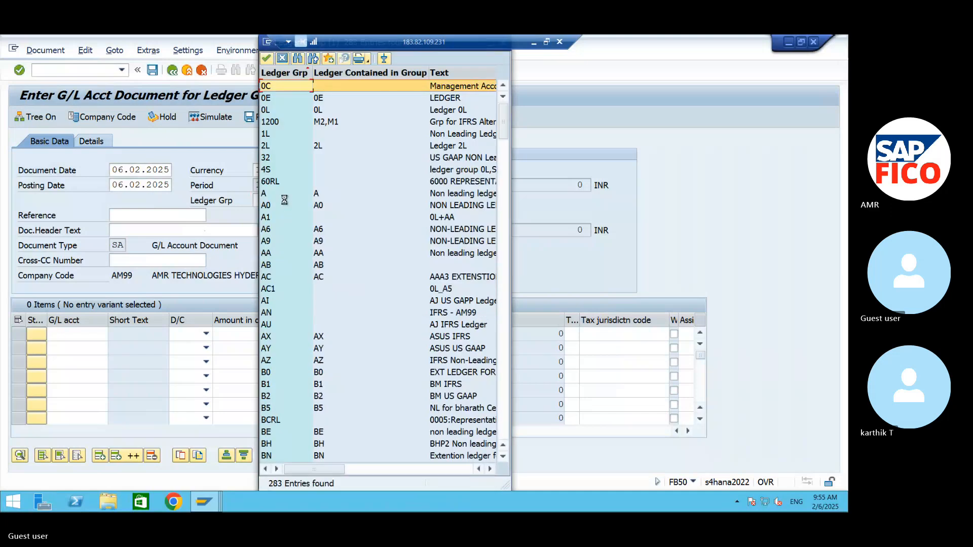
click(300, 59)
text(W4)
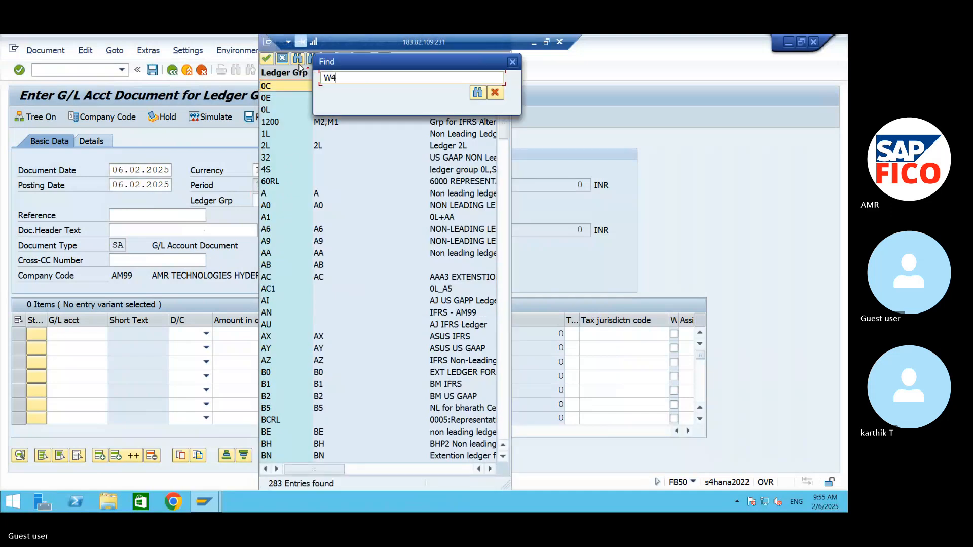
key(Return)
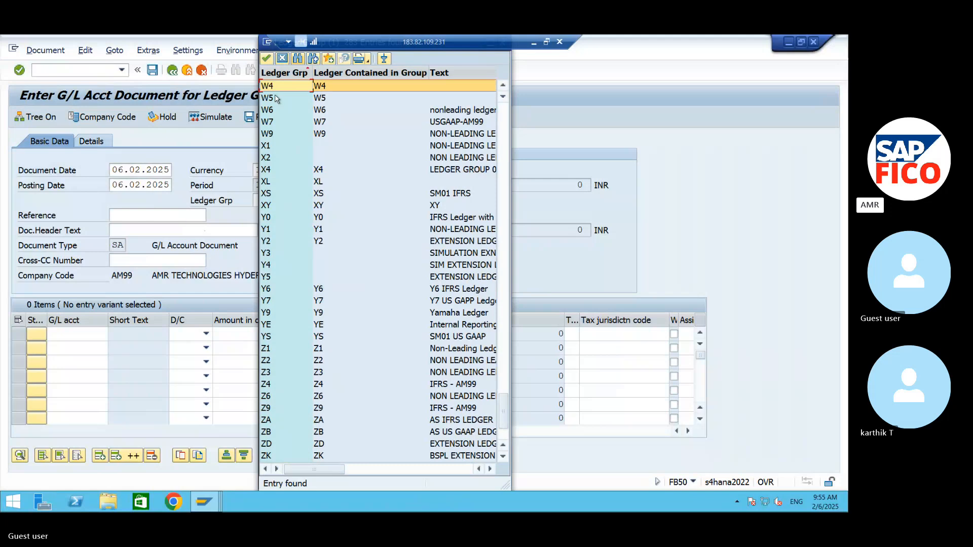
click(273, 120)
click(273, 87)
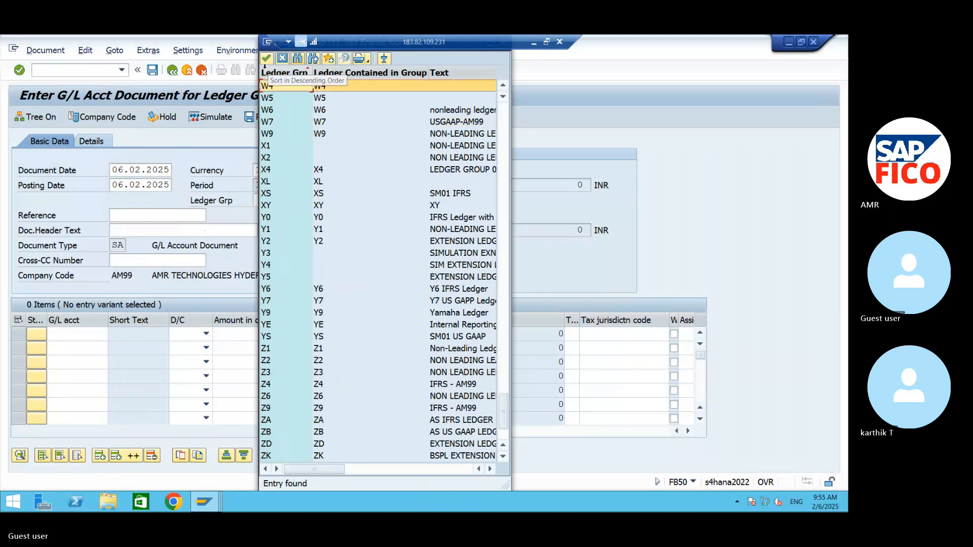
click(266, 59)
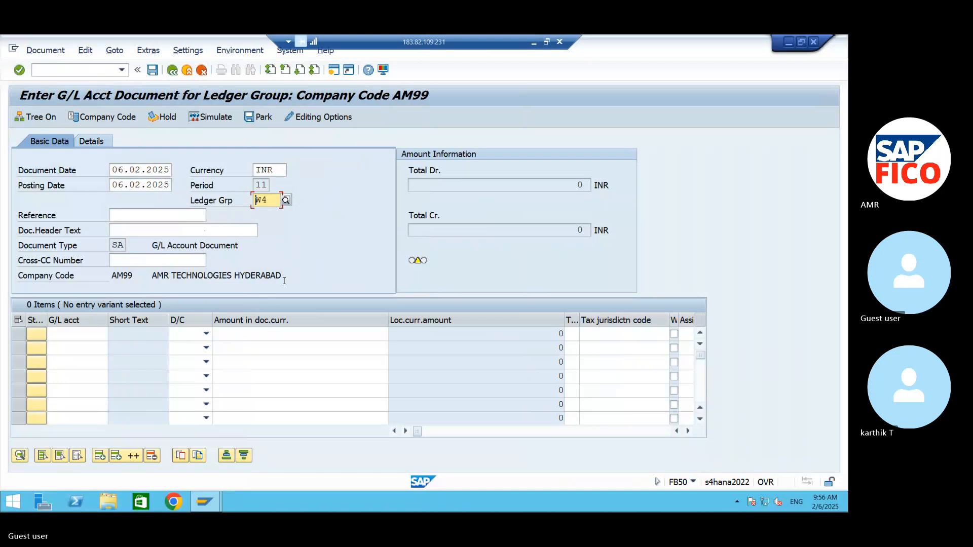
Step: Enter the first line item for COMMISSION PAID A/C 440000 as a debit of 100000
click(85, 335)
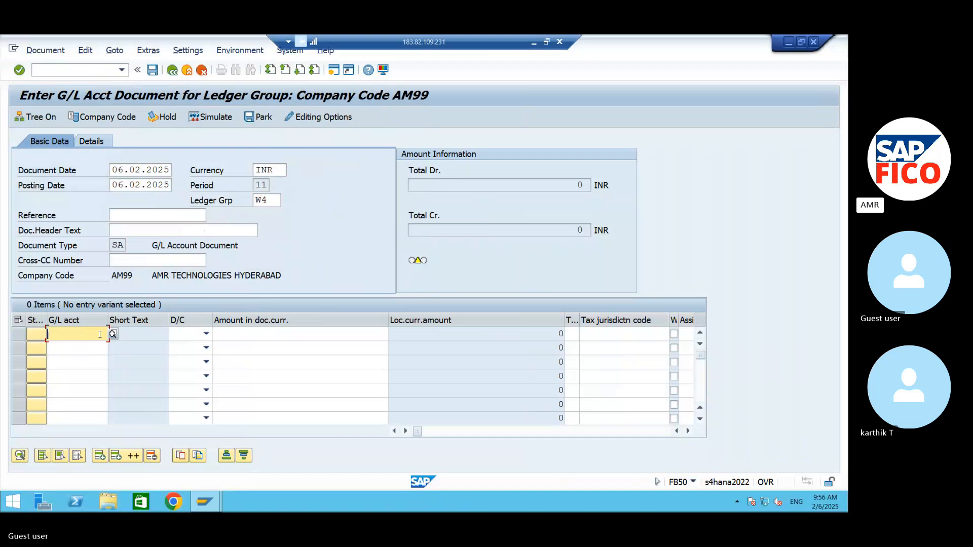
click(114, 334)
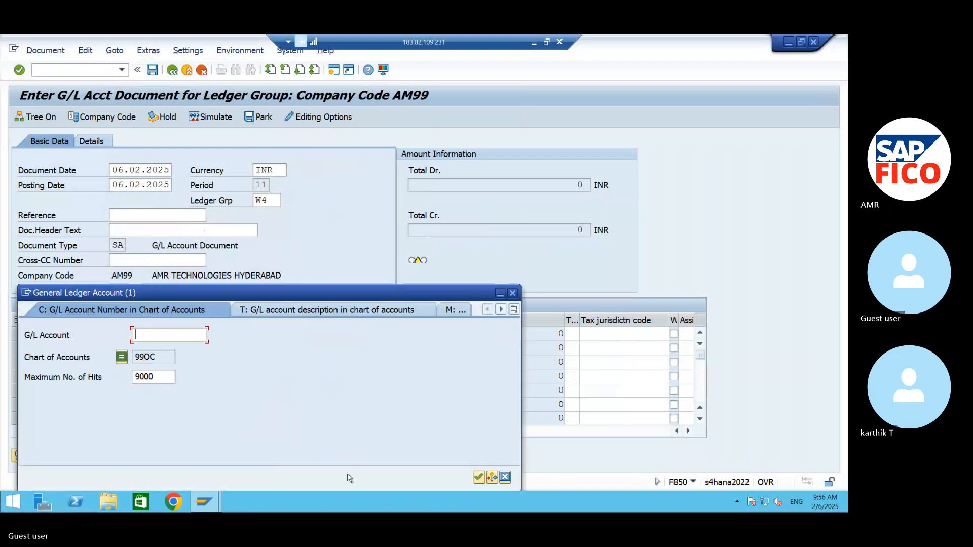
click(478, 476)
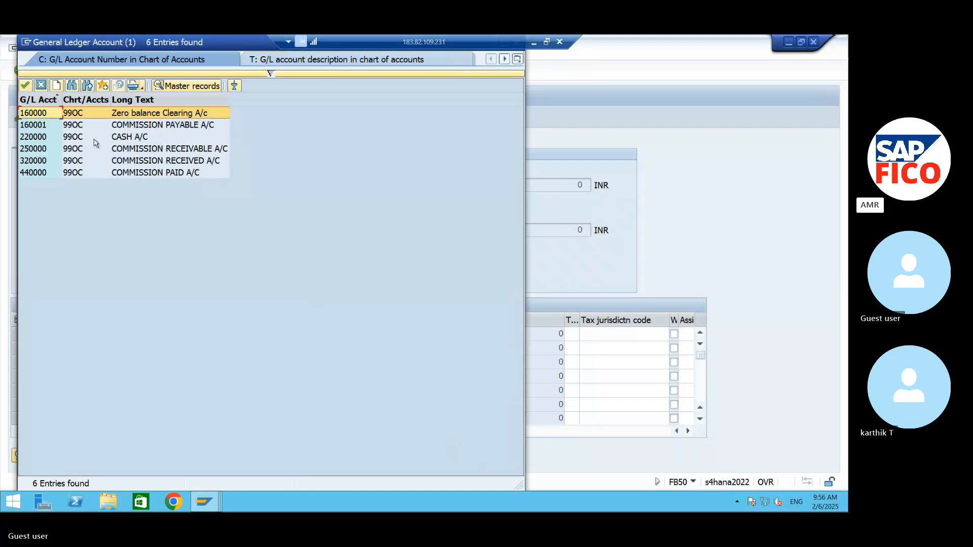
click(131, 174)
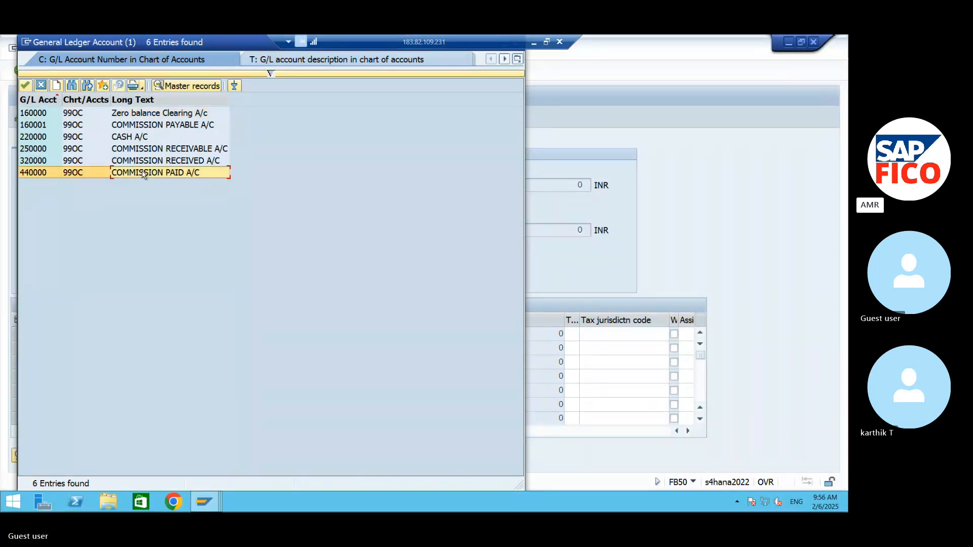
click(25, 85)
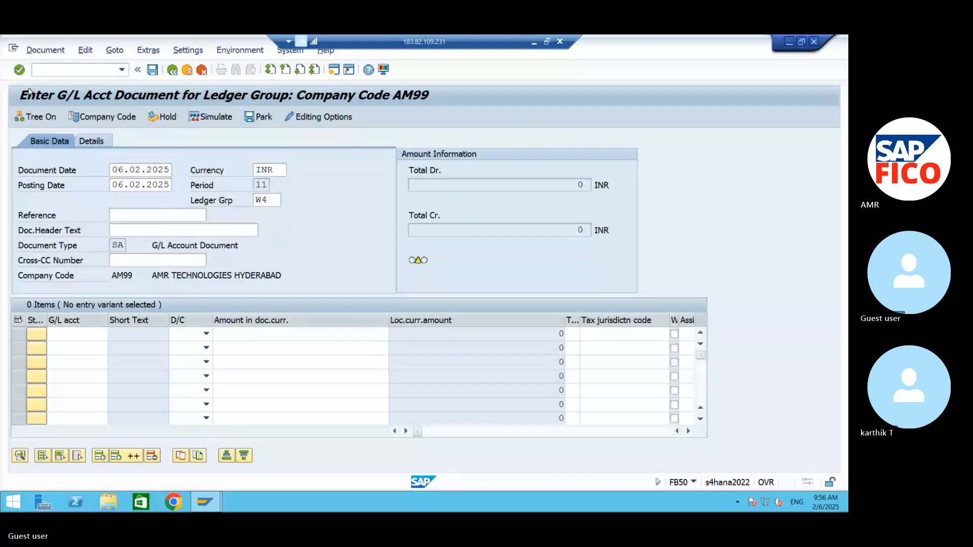
click(187, 335)
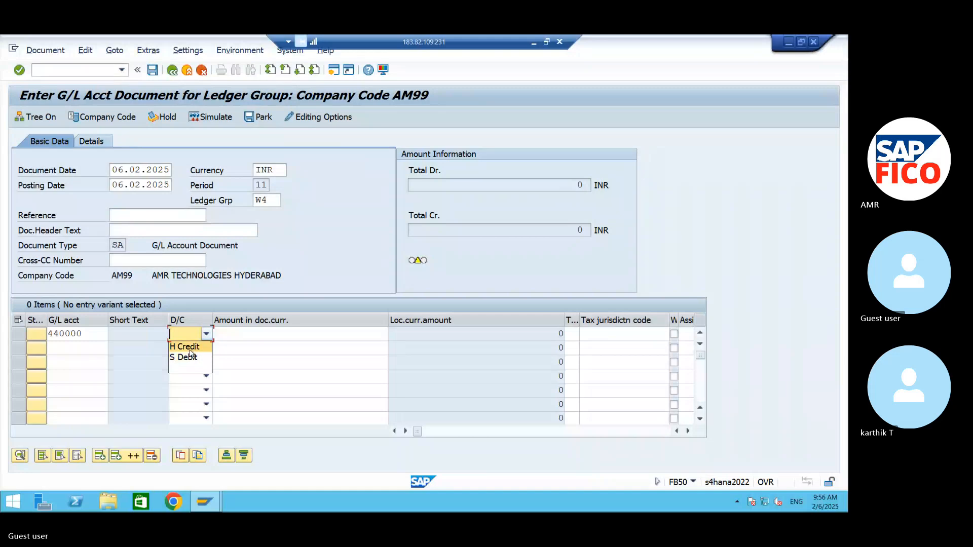
click(188, 358)
click(245, 333)
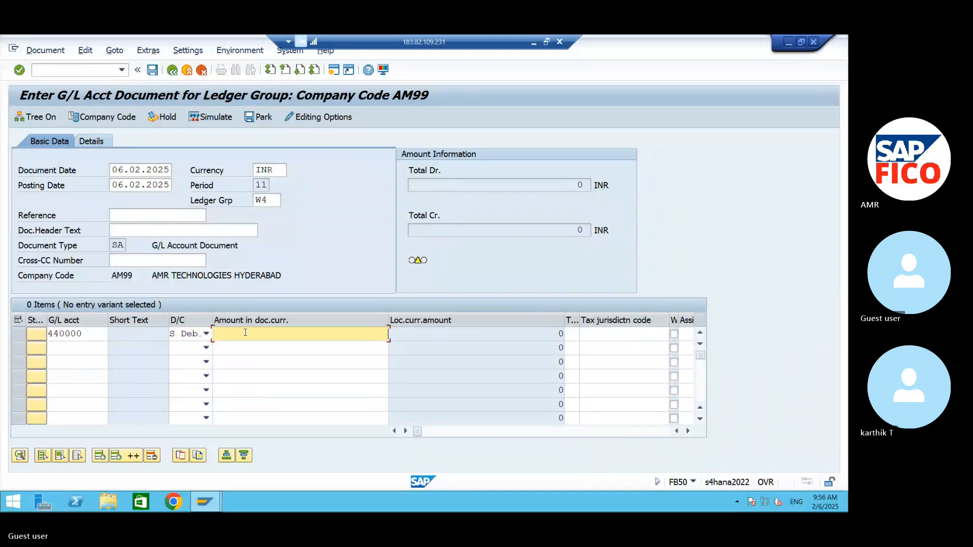
text(100000)
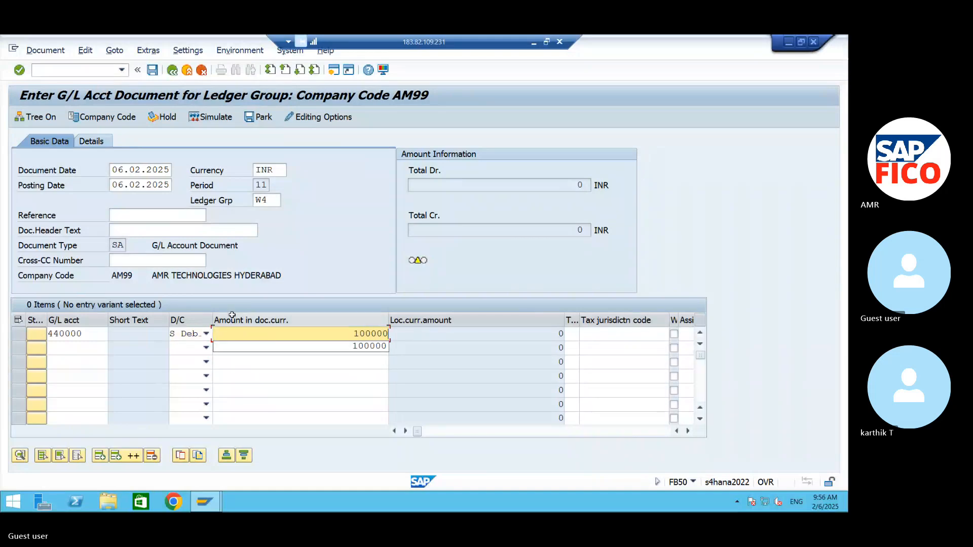
Step: Enter the second line item for CASH A/C 220000 as a credit of 100000
click(102, 349)
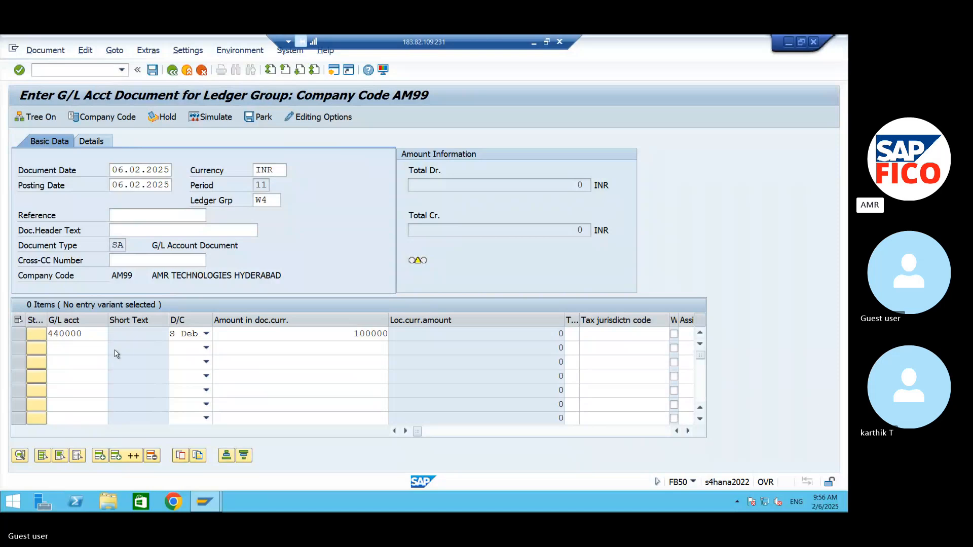
click(112, 349)
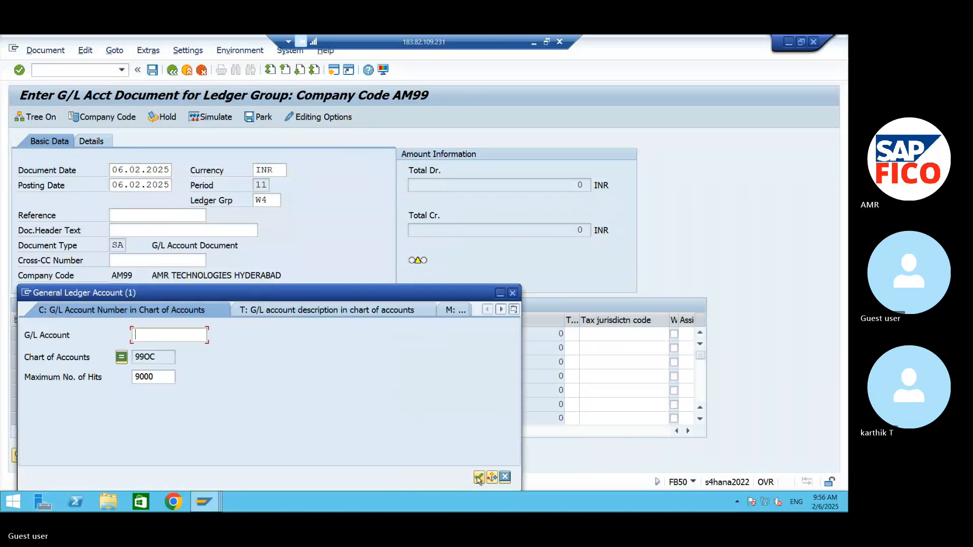
click(478, 477)
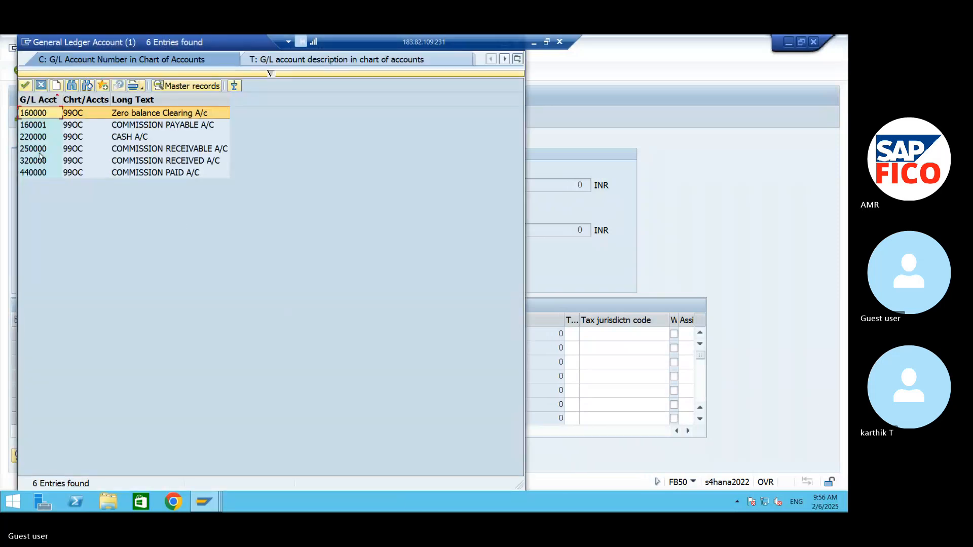
click(54, 140)
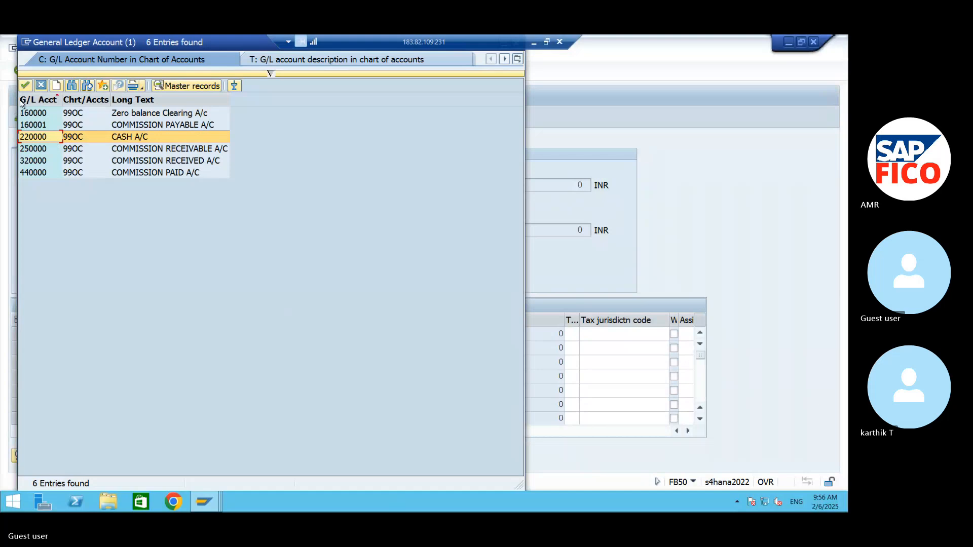
click(25, 85)
click(206, 348)
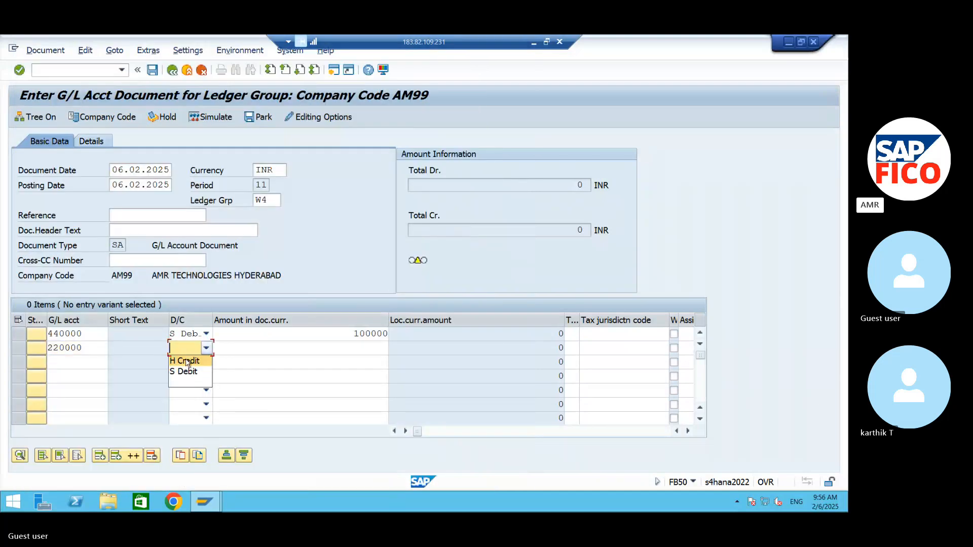
click(187, 361)
click(313, 350)
text(100000)
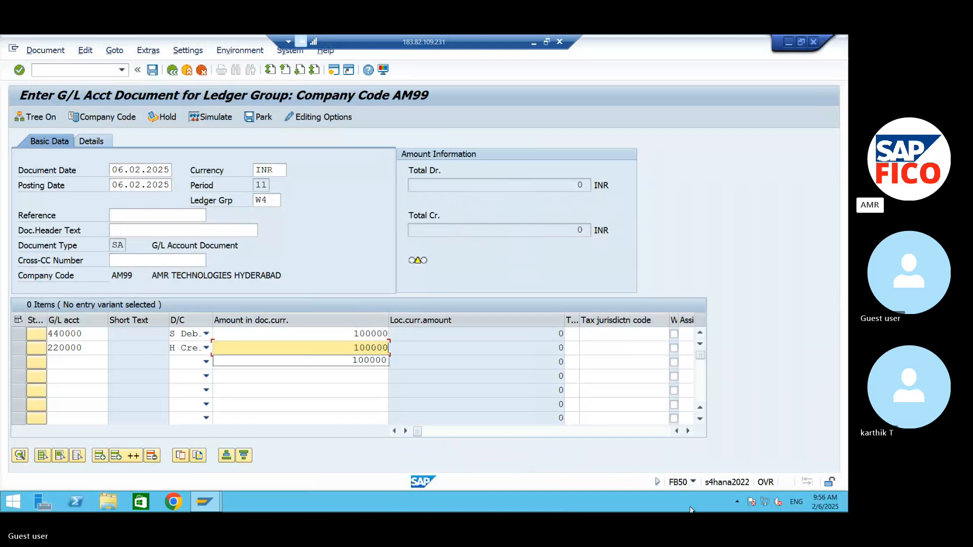
Step: Assign cost center 99FC to the 440000 commission paid line item
click(689, 431)
click(689, 431)
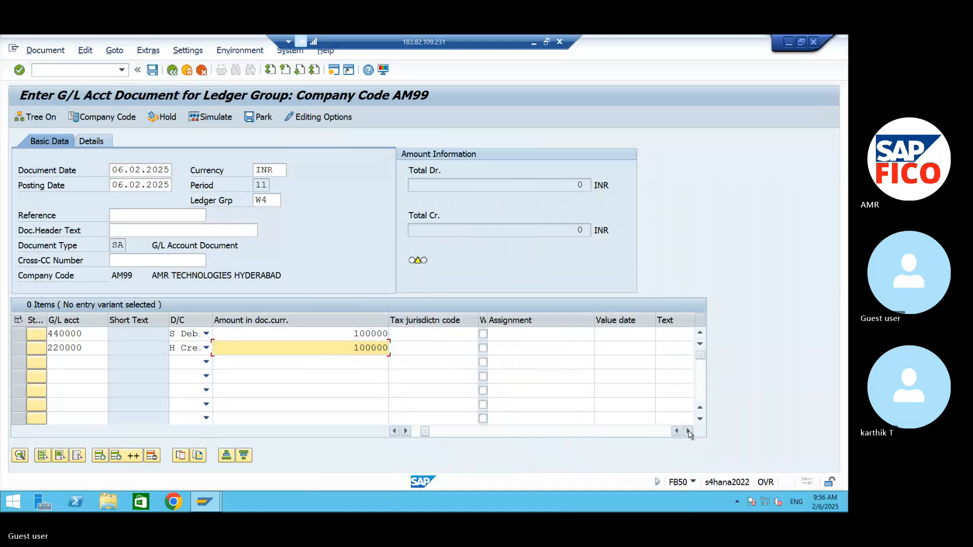
click(689, 431)
click(689, 432)
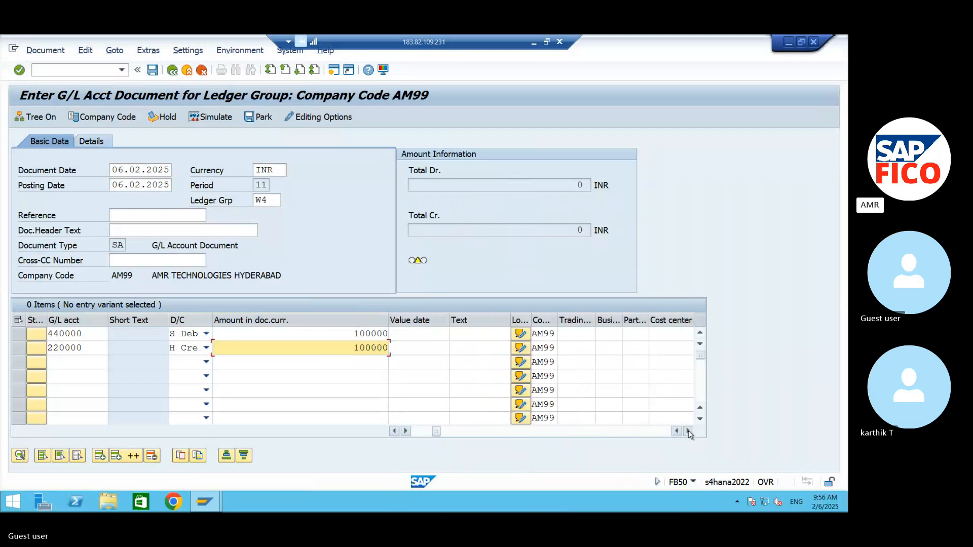
click(673, 334)
text(99FC)
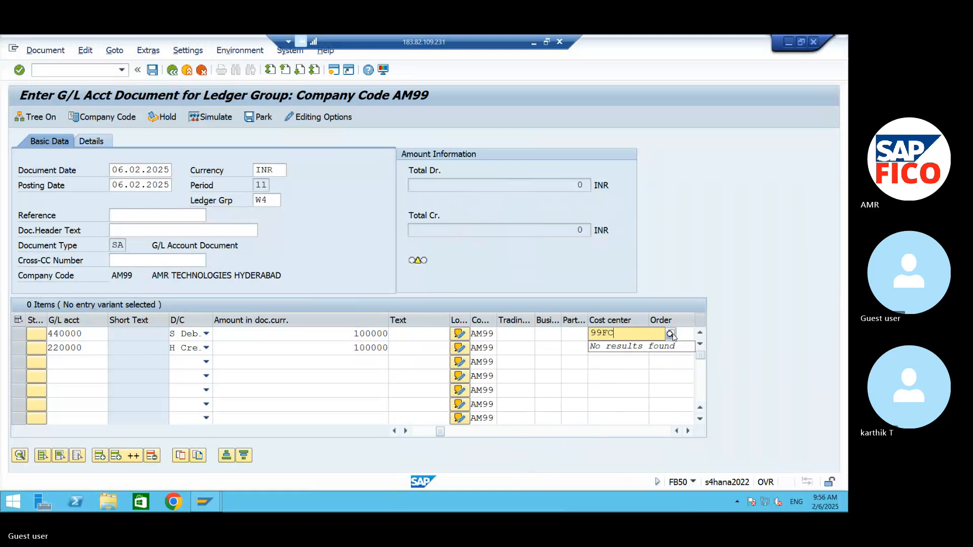
click(673, 334)
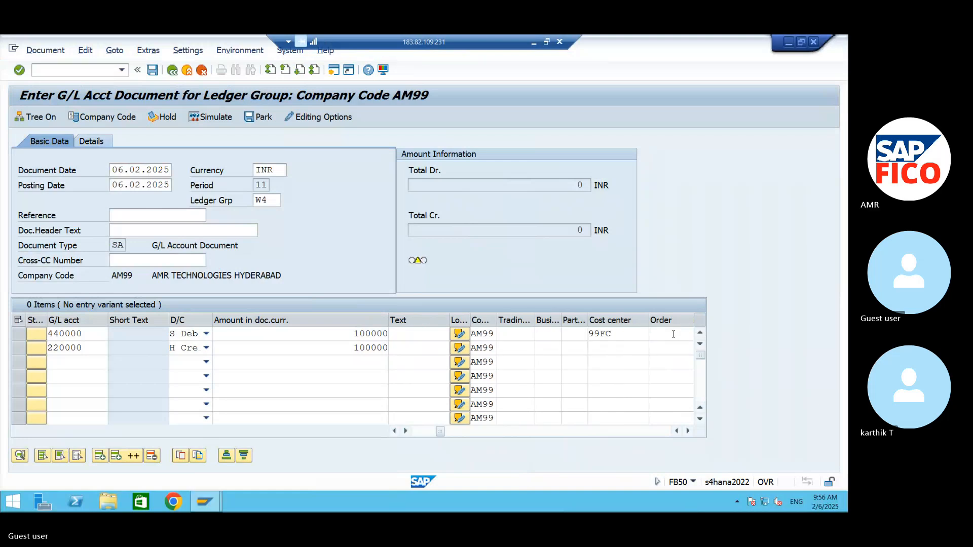
Step: Validate and simulate the ledger group W4 document, and post it
key(Return)
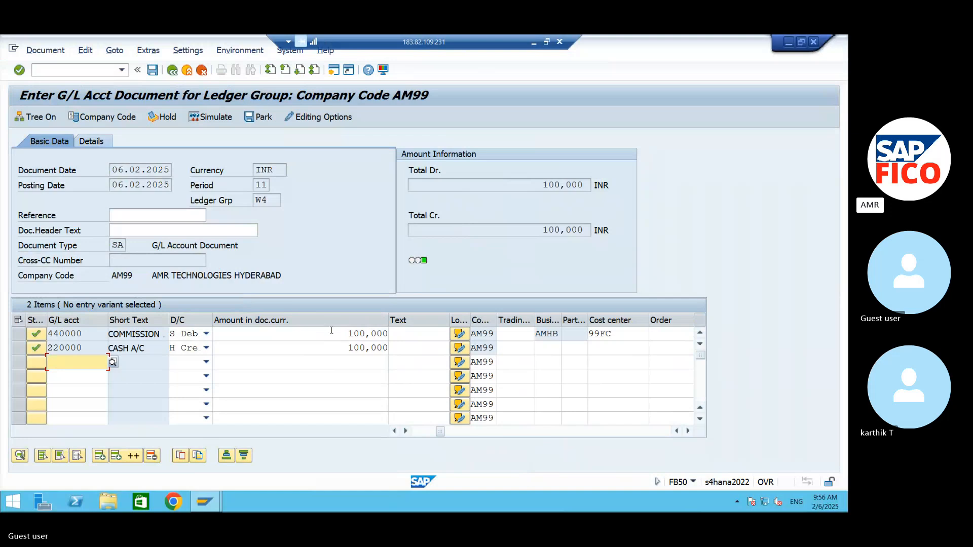
click(211, 117)
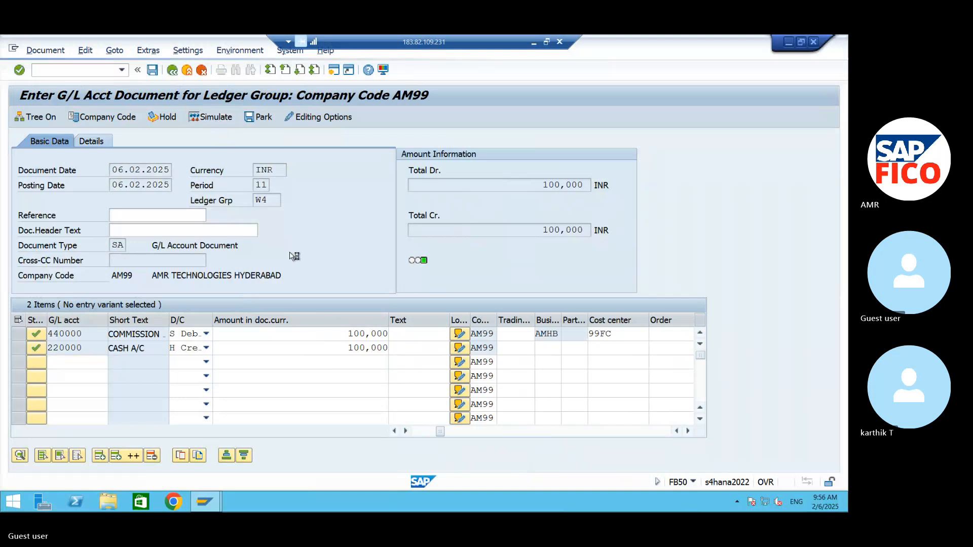
click(153, 71)
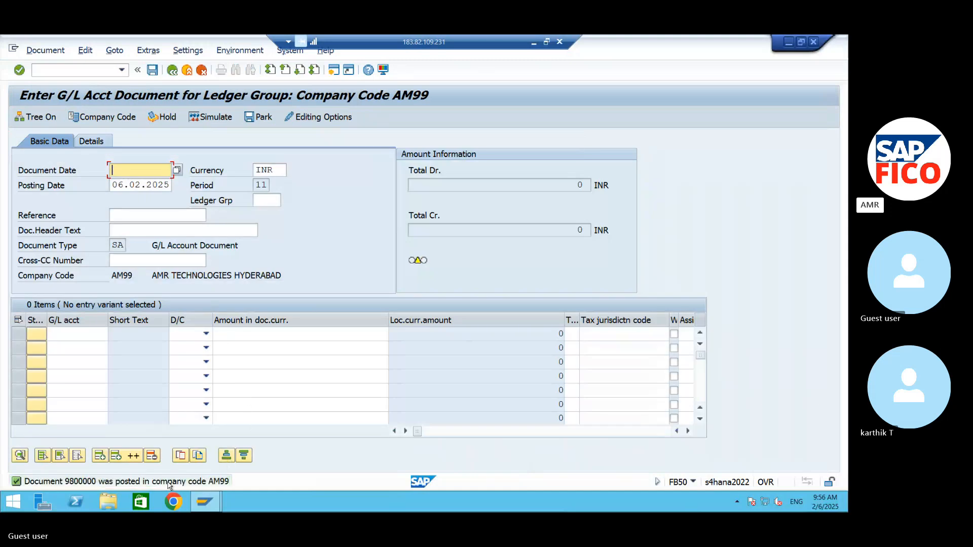
Step: Display the posted document and examine its document number and ledger group
click(54, 54)
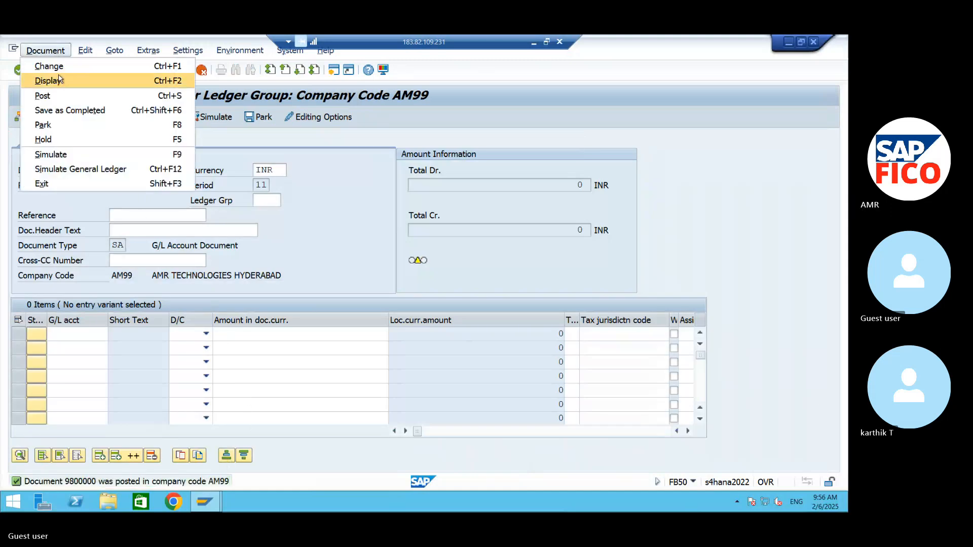
click(59, 81)
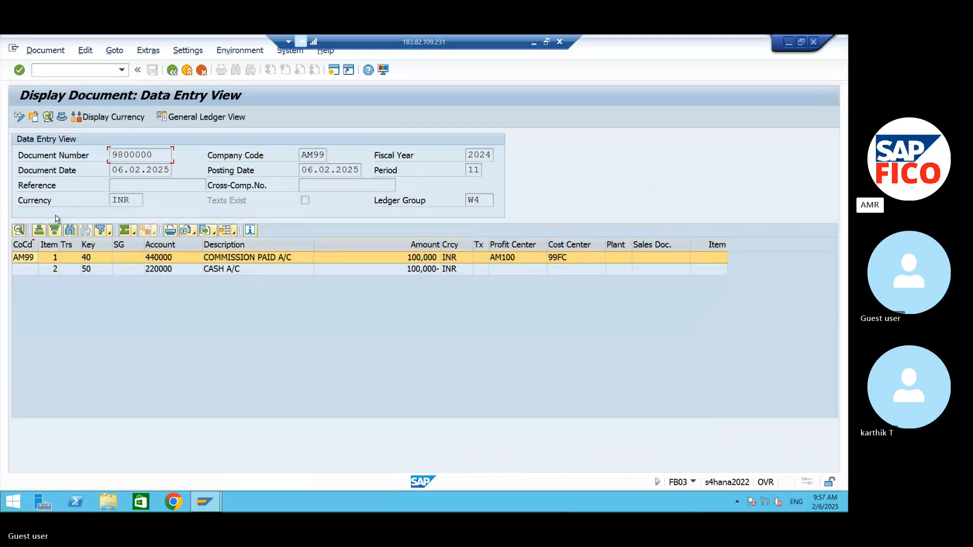
click(482, 200)
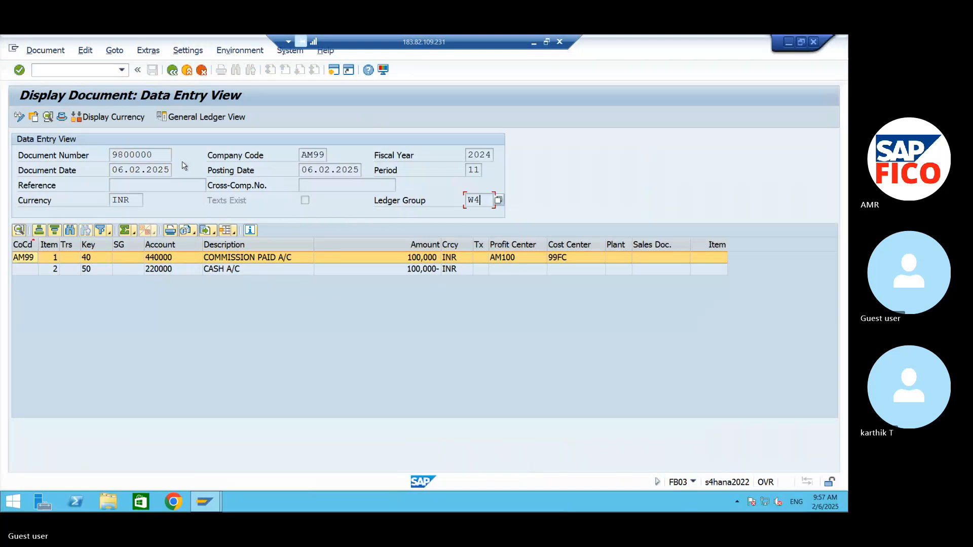
drag(156, 155, 88, 152)
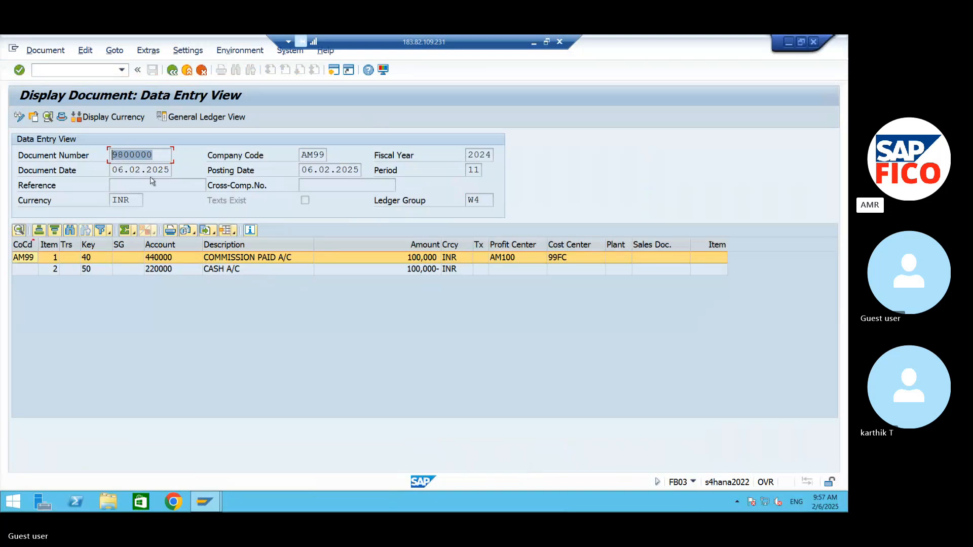
click(487, 200)
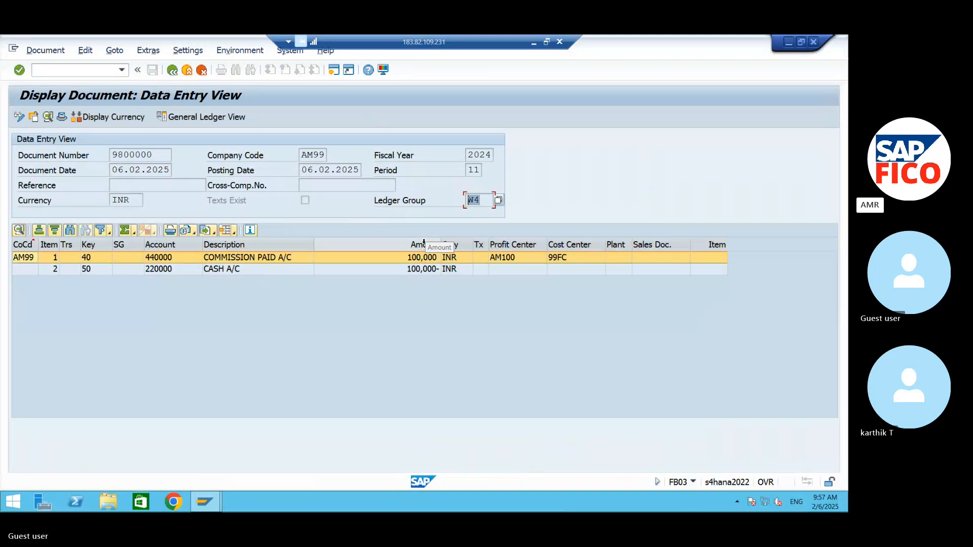
Step: Restart transaction FB03, clear the document number, and open the document list selection for company code AM99
click(107, 73)
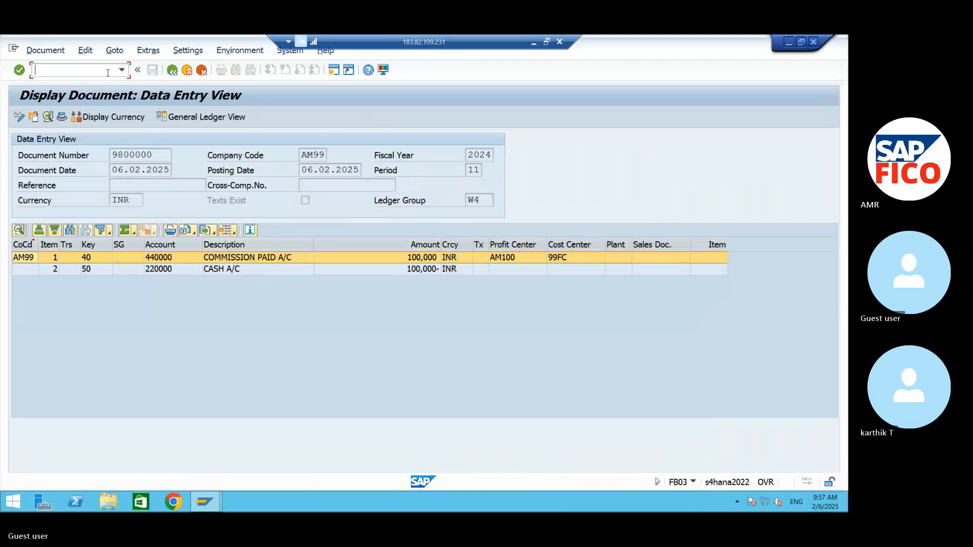
text(/NFB03)
key(Return)
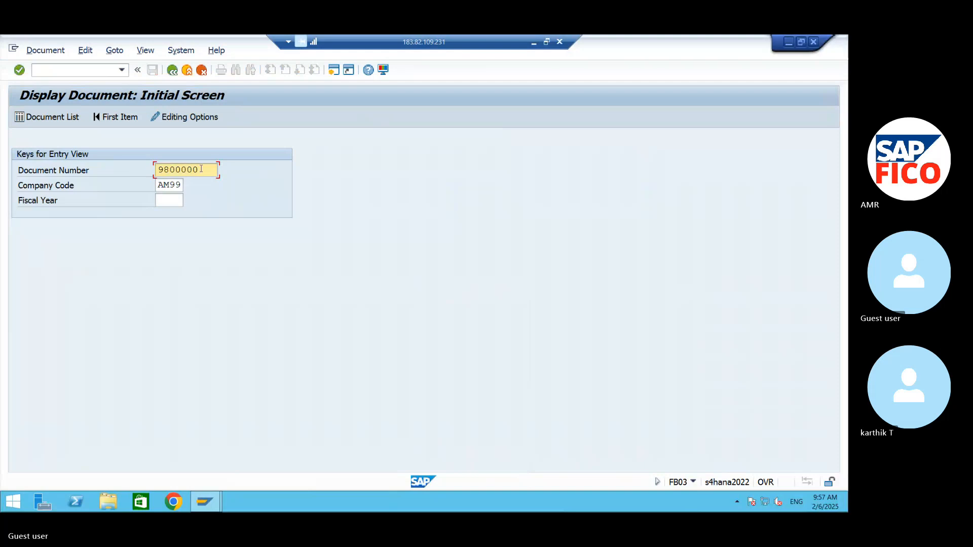
drag(201, 169, 139, 163)
key(Delete)
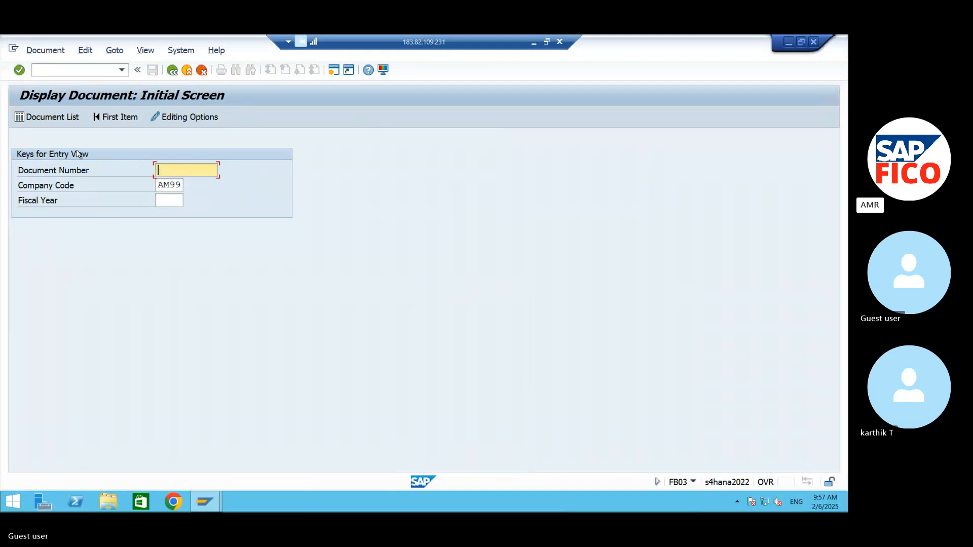
click(47, 117)
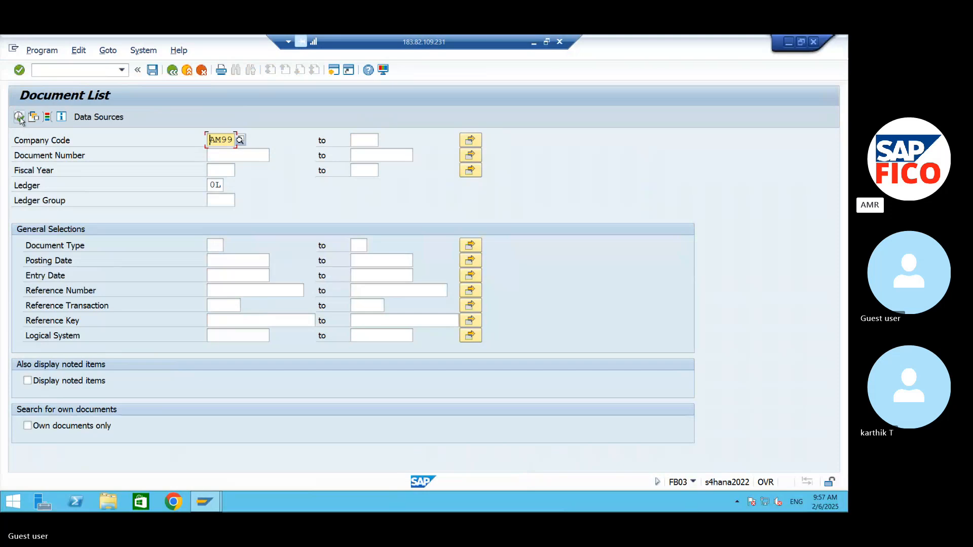
Step: List the company code AM99 documents for ledger W4 and select the row with ledger group W4
click(212, 185)
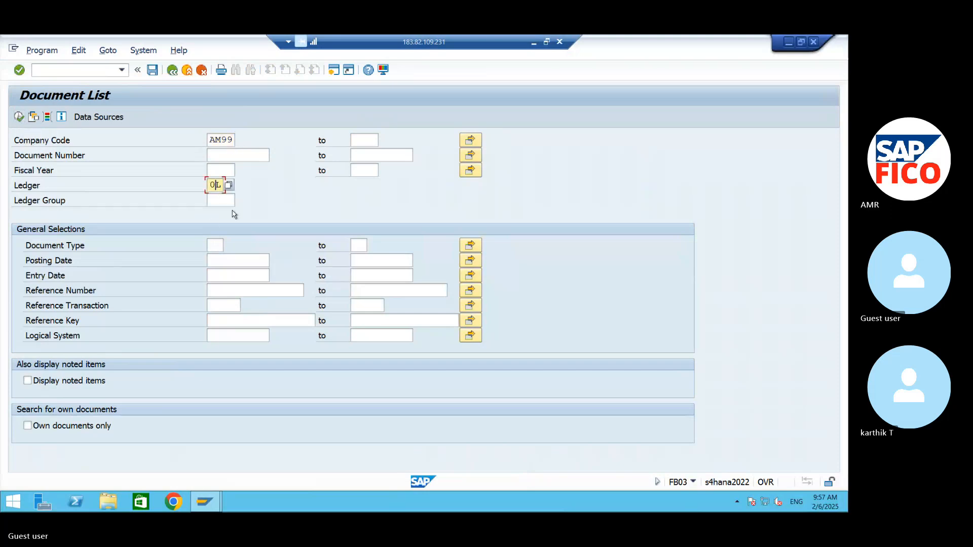
text(W4)
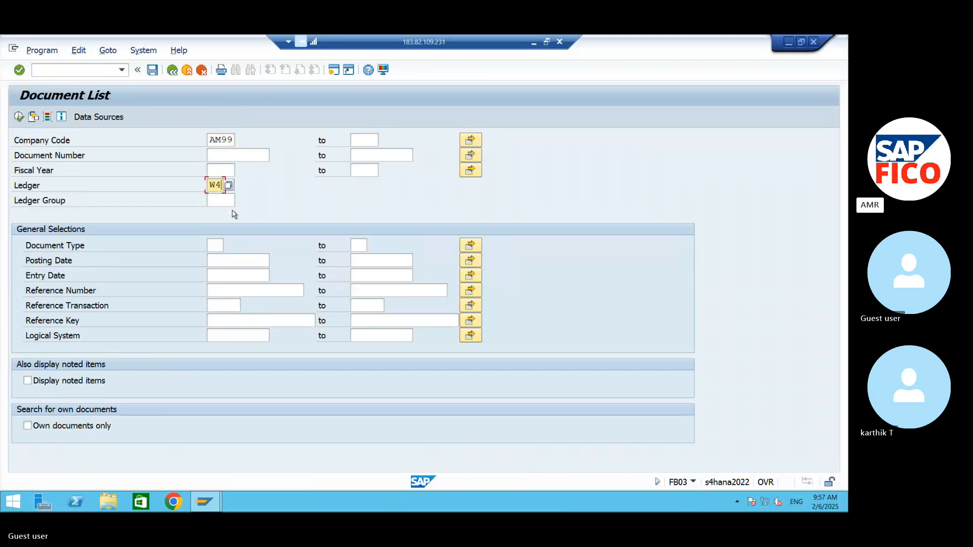
key(Return)
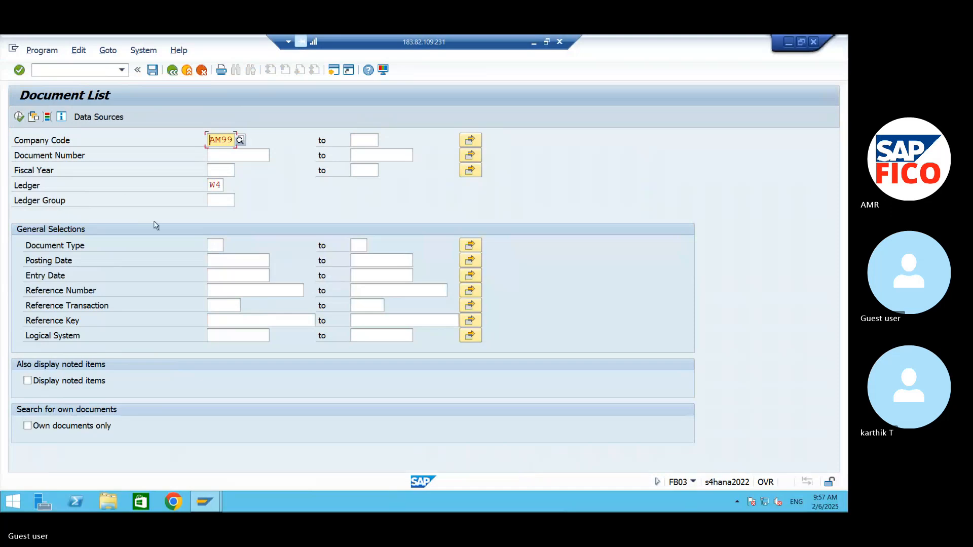
key(F8)
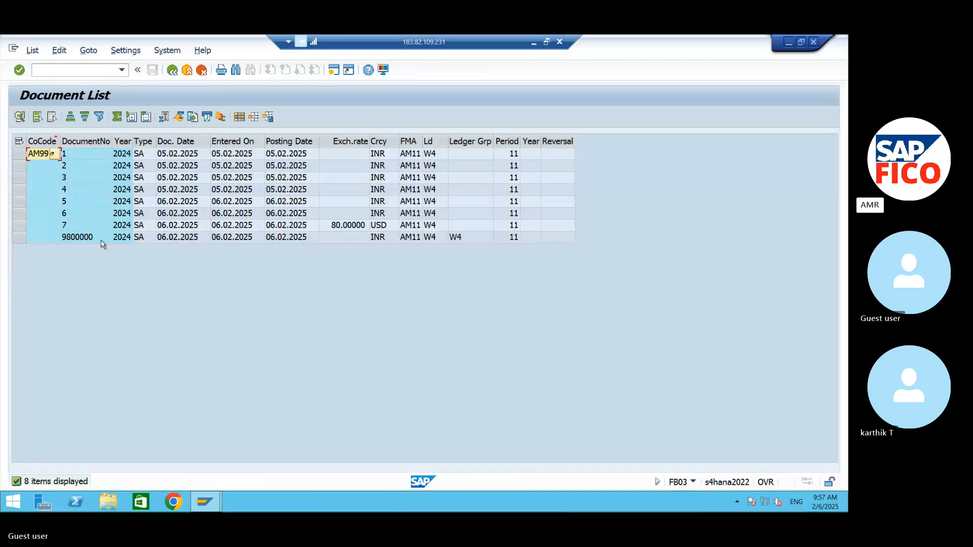
click(86, 240)
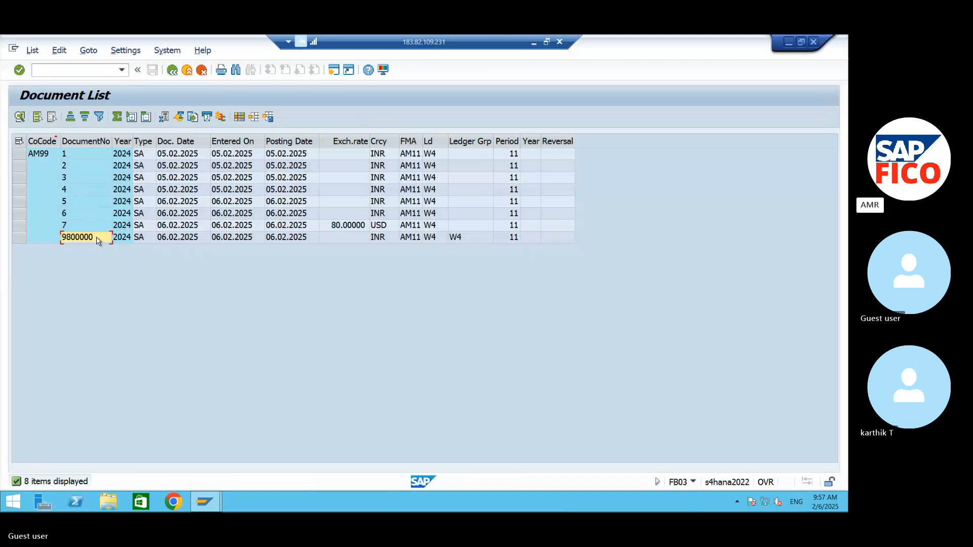
click(19, 237)
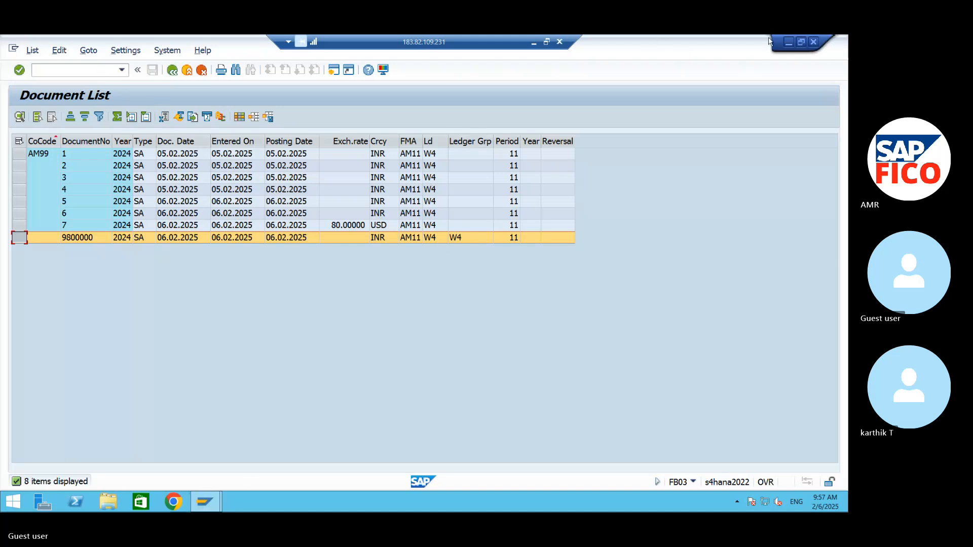
Step: Minimize the SAP window and the remote desktop session, and switch to the Skype meeting in Chrome
click(788, 42)
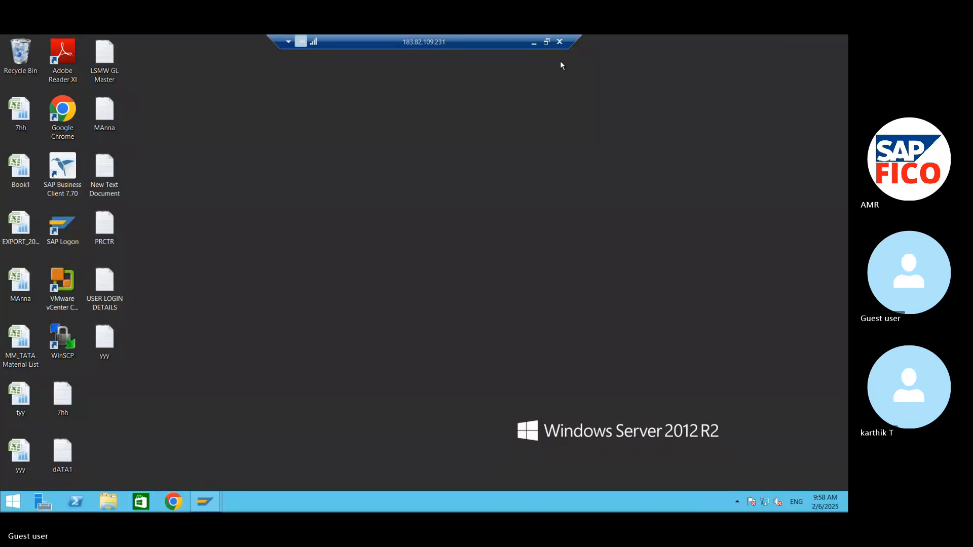
click(536, 41)
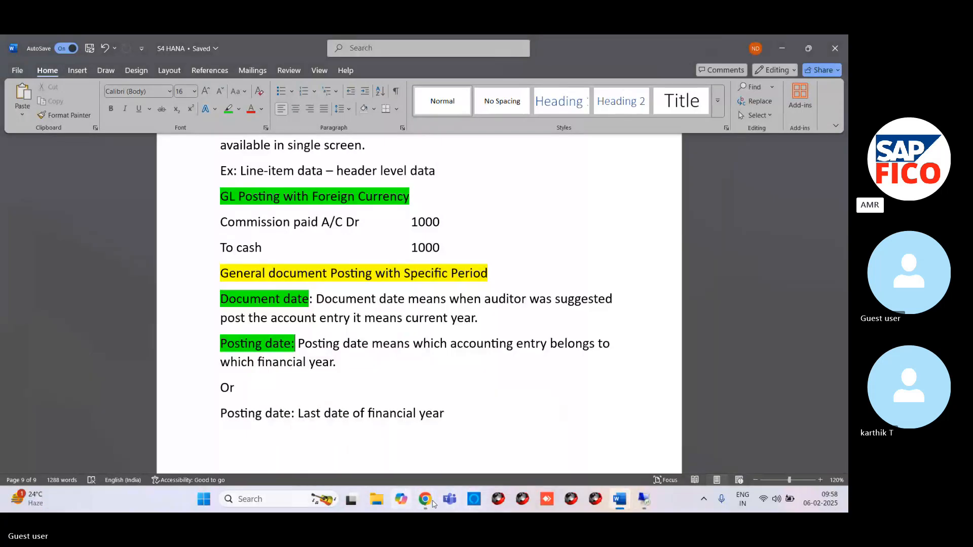
mouse_move(432, 503)
click(404, 456)
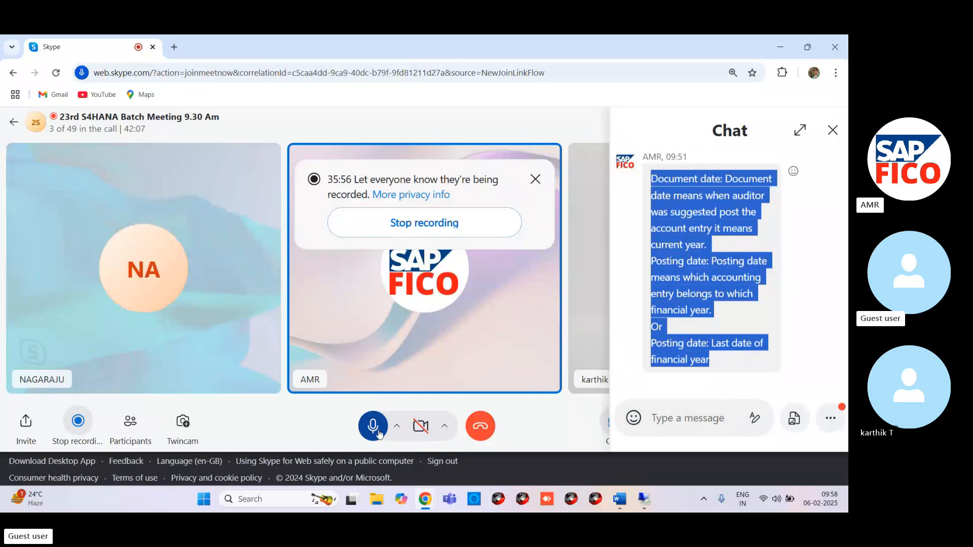
Step: Mute the meeting microphone, and close the recording notice and the chat pane
click(374, 430)
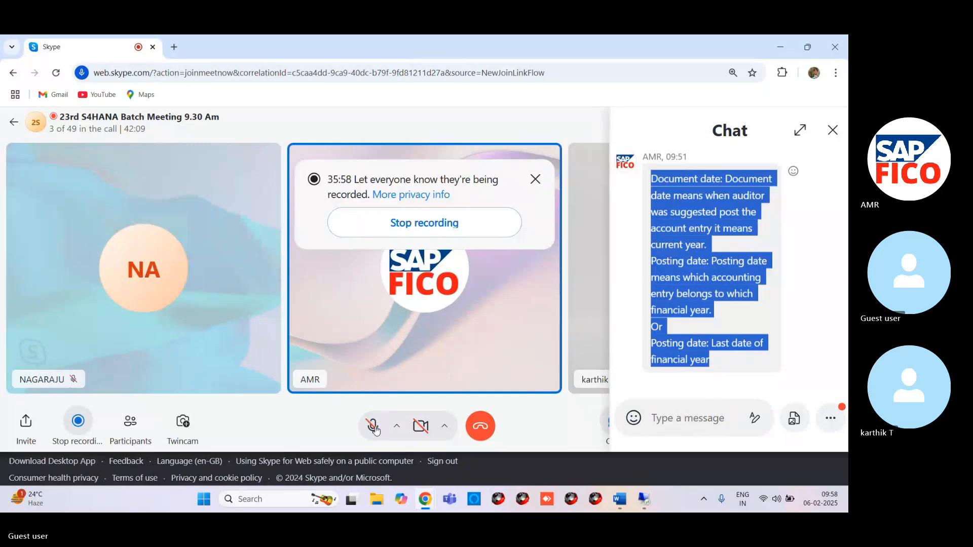
click(537, 181)
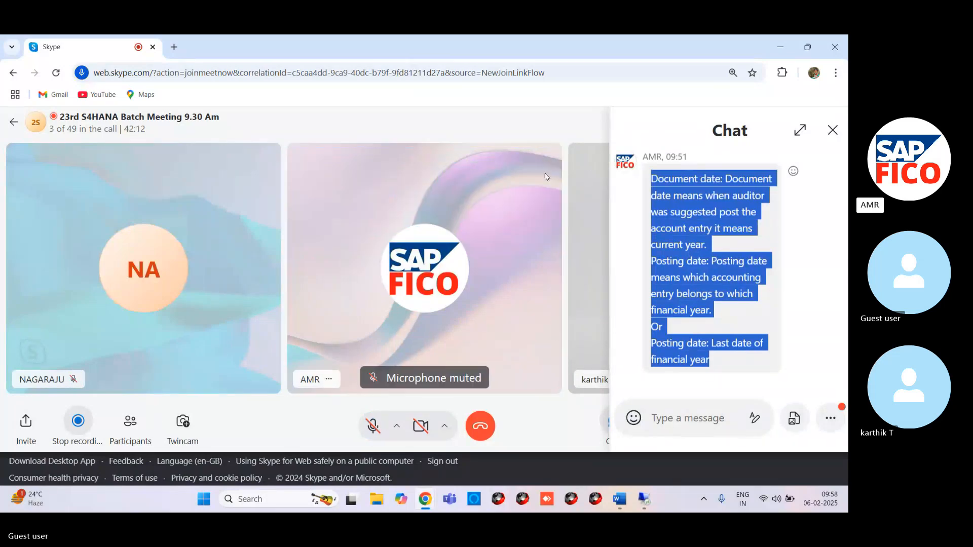
click(834, 129)
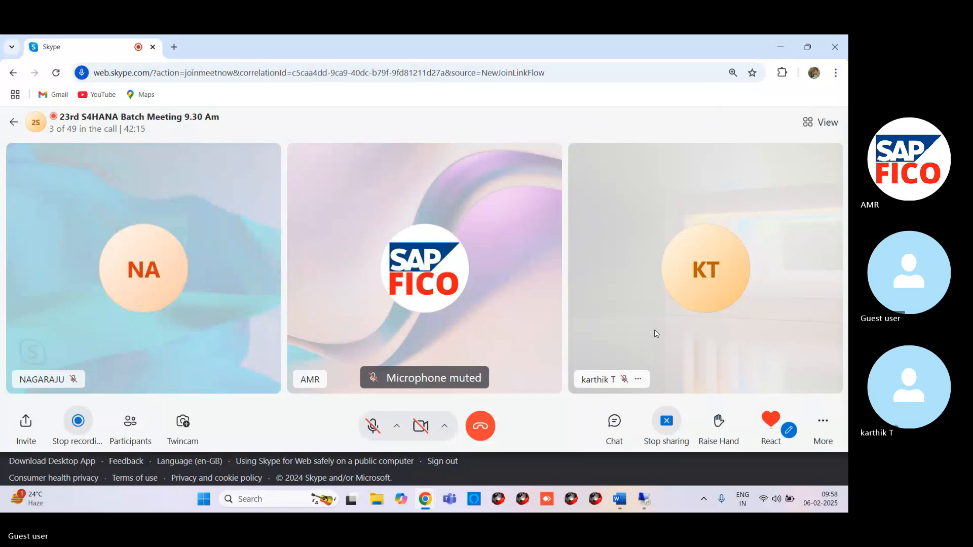